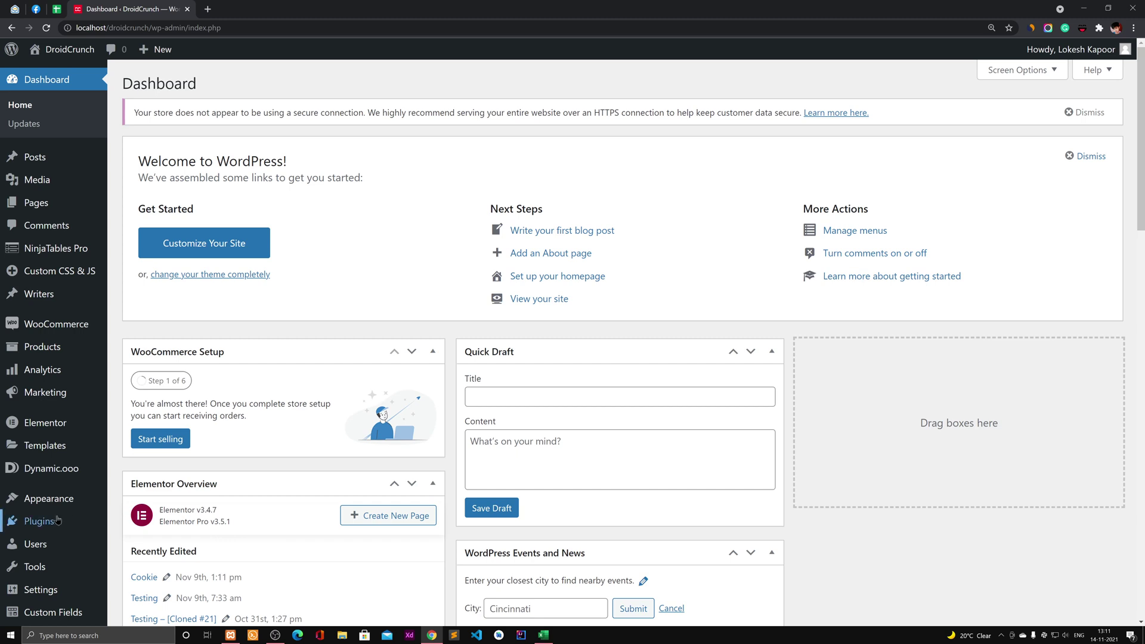
# Step: Open NinjaTables Pro and review the global appearance settings that apply to newly created tables
pyautogui.moveTo(60, 521)
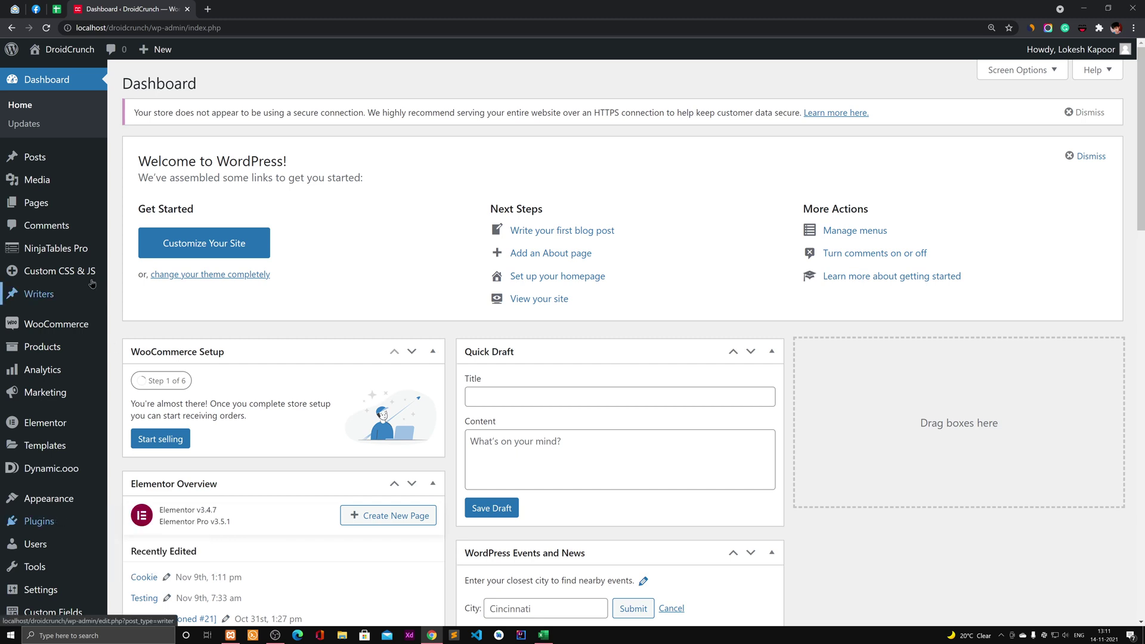
pyautogui.moveTo(60, 259)
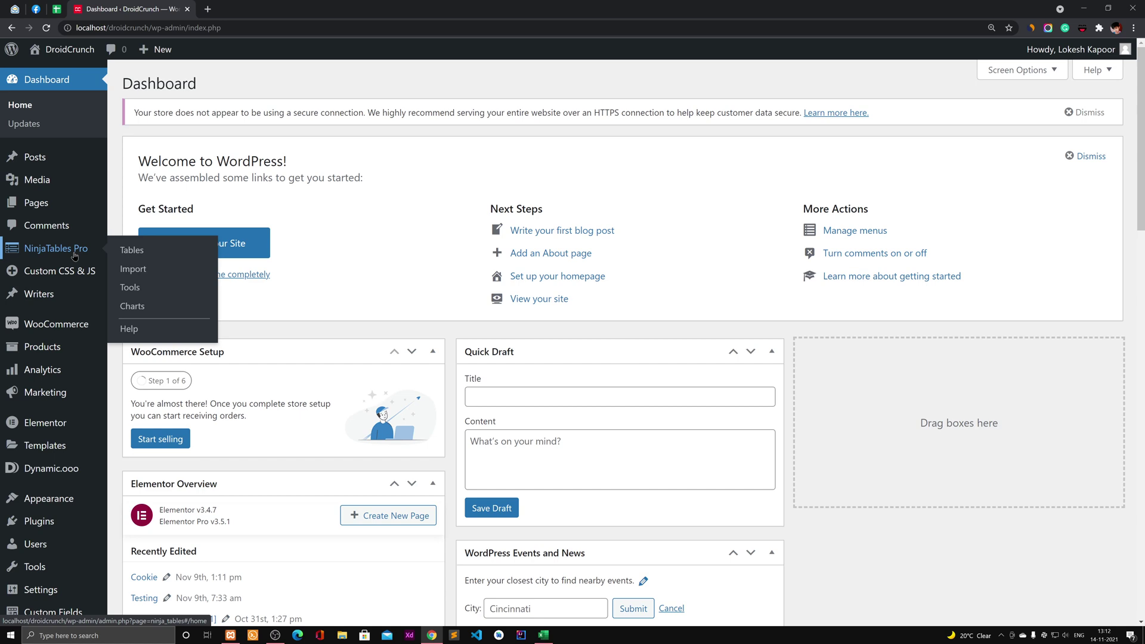
pyautogui.click(74, 256)
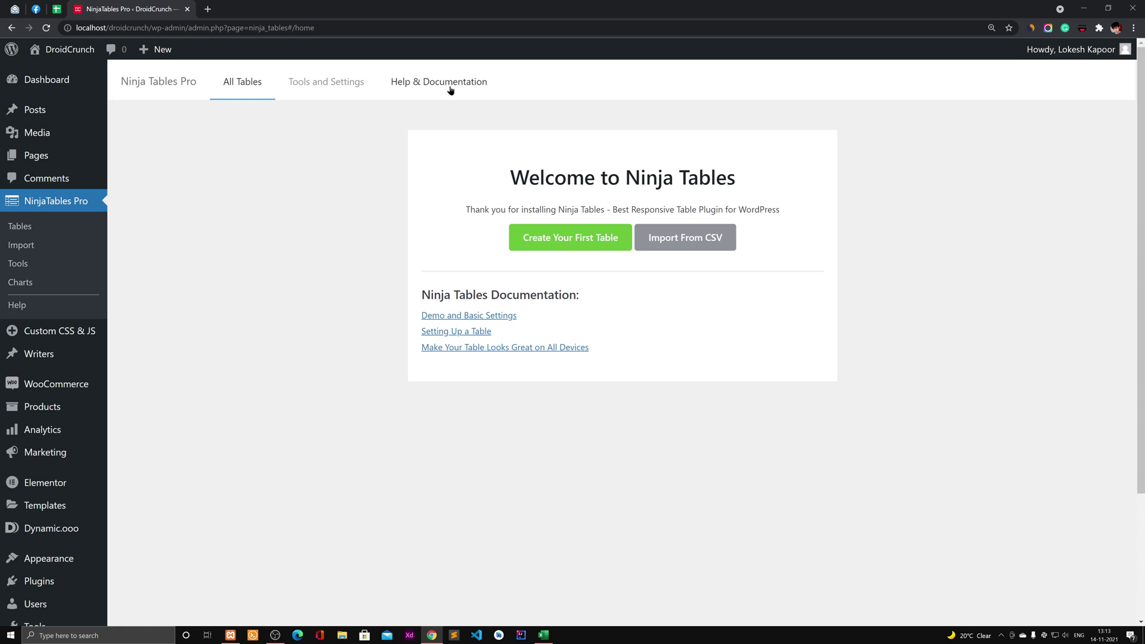
pyautogui.click(352, 82)
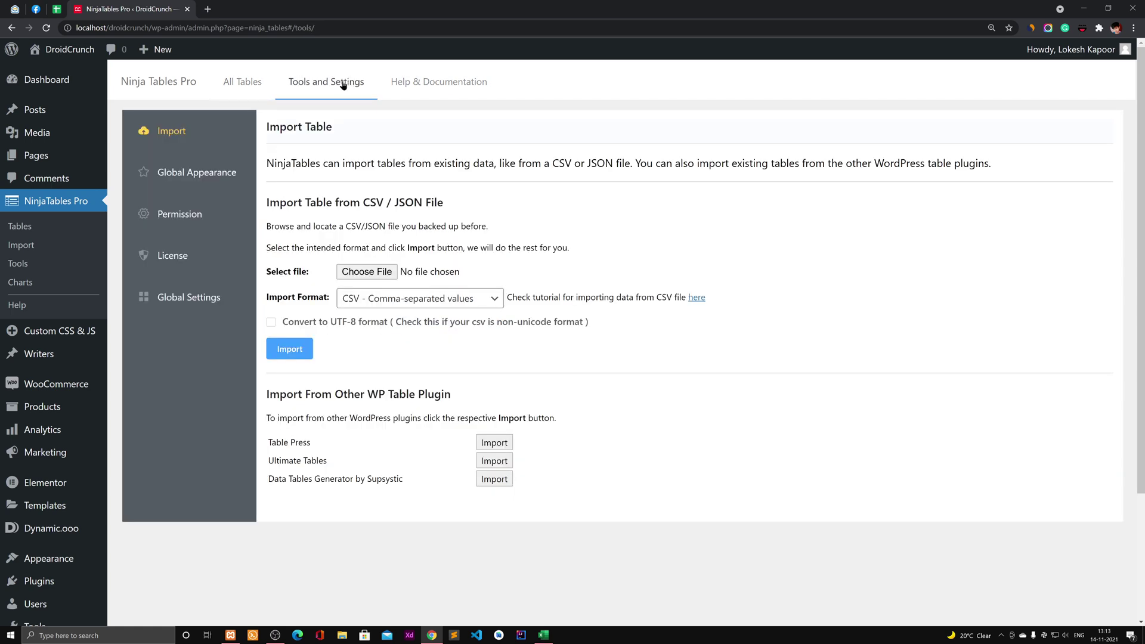
pyautogui.click(185, 172)
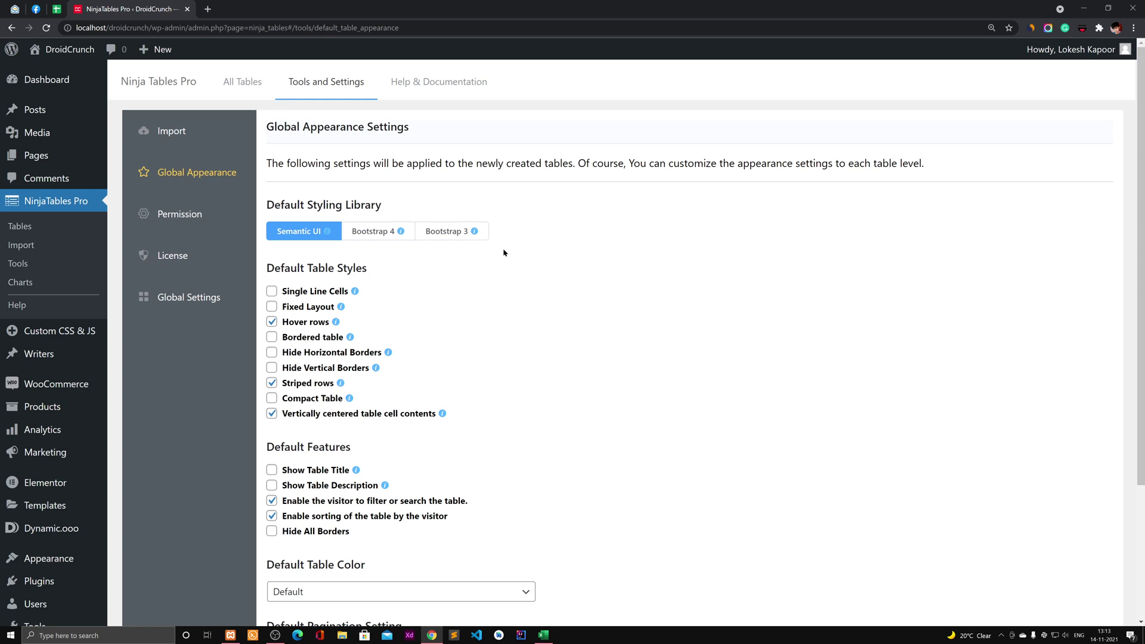
pyautogui.scroll(-3, 410, 370)
pyautogui.scroll(3, 411, 376)
pyautogui.scroll(-3, 320, 334)
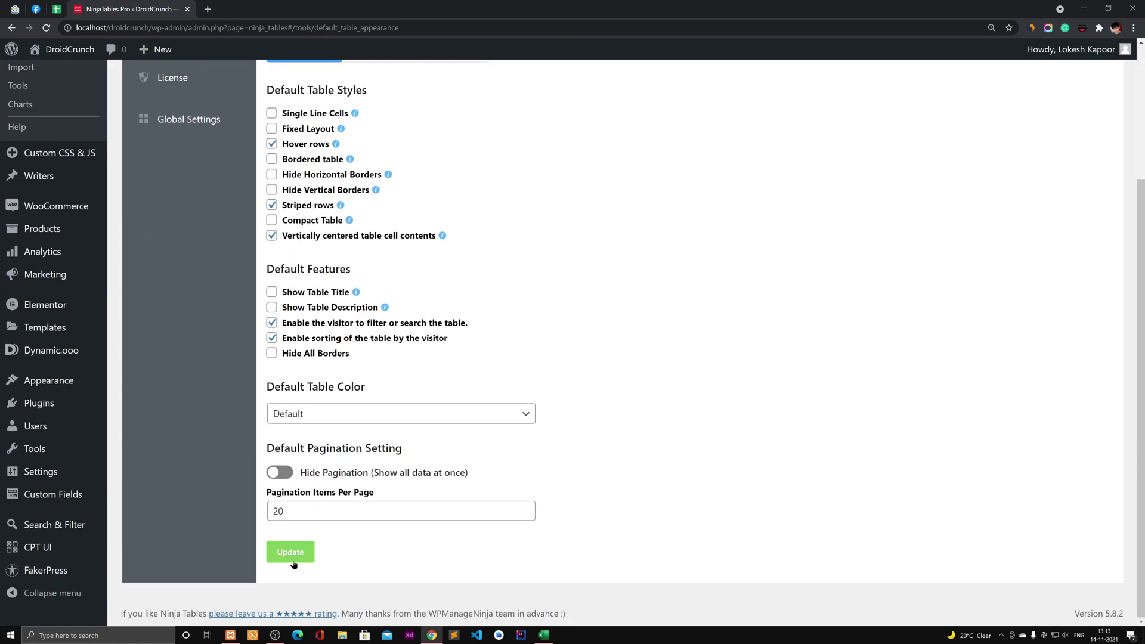
pyautogui.scroll(3, 456, 269)
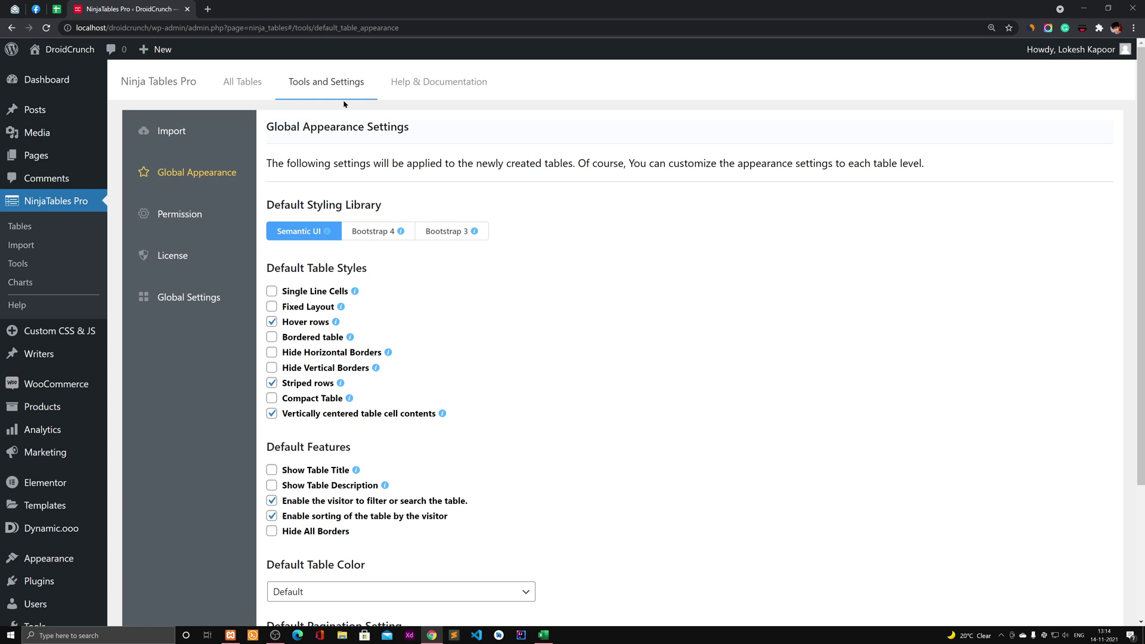
# Step: Review the plugin's permission, license and global settings, returning to the global appearance settings
pyautogui.click(228, 221)
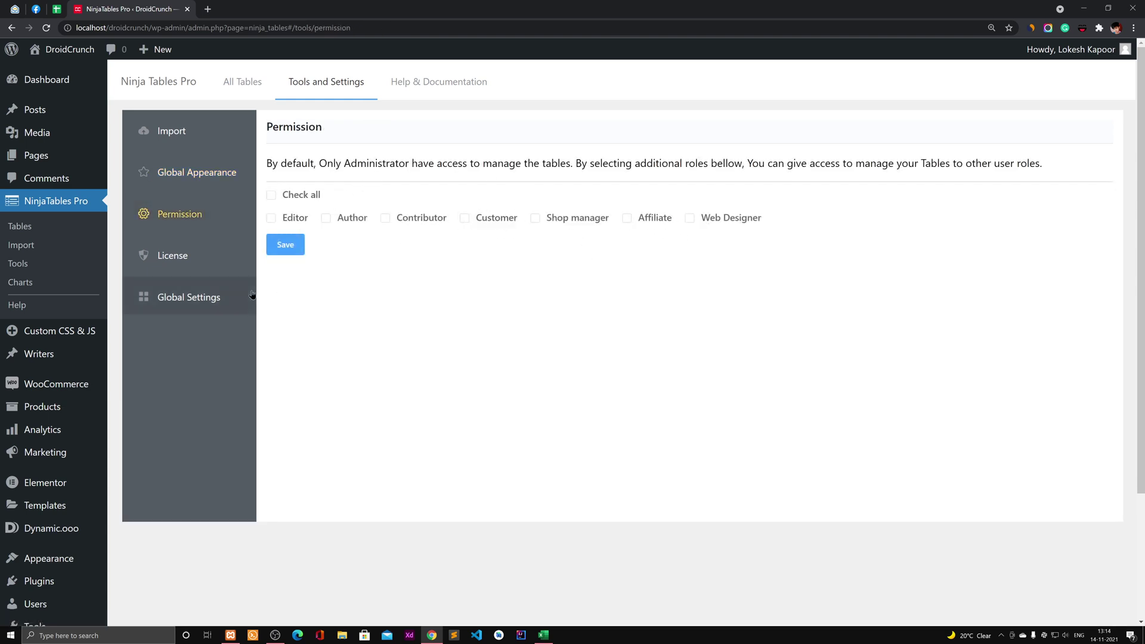
pyautogui.click(297, 247)
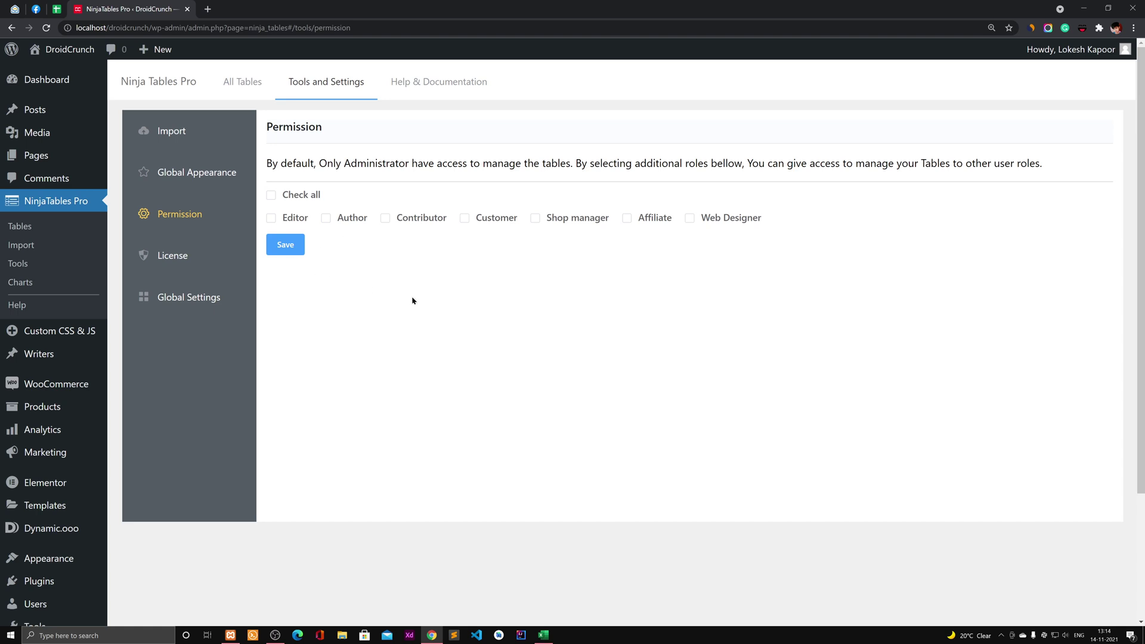
pyautogui.click(179, 256)
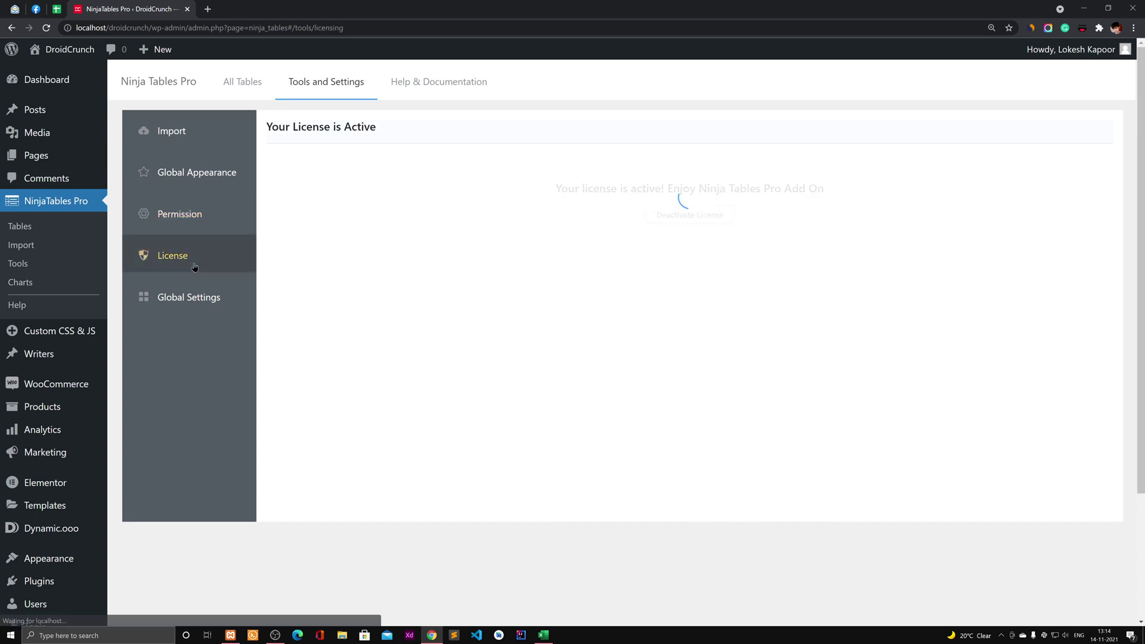
pyautogui.click(202, 306)
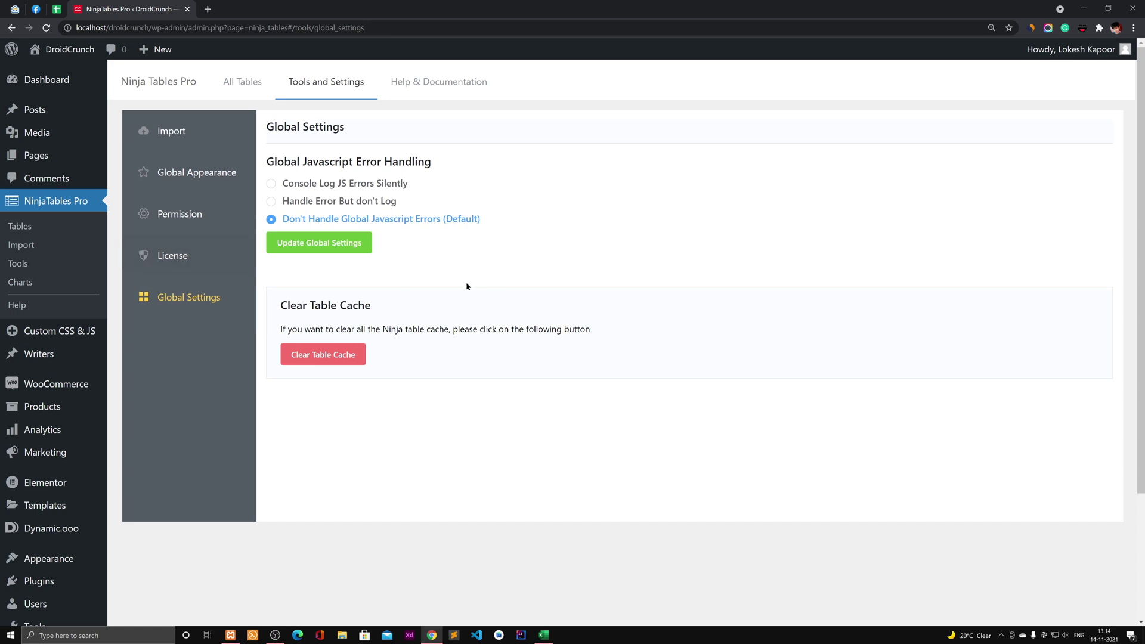
pyautogui.click(229, 261)
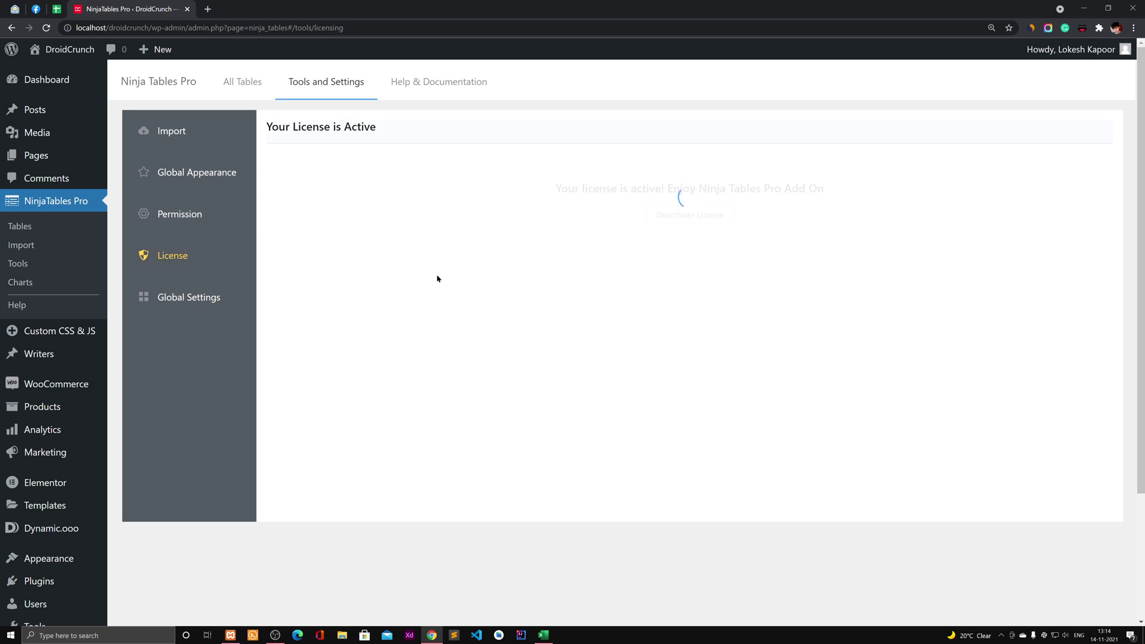
pyautogui.click(234, 172)
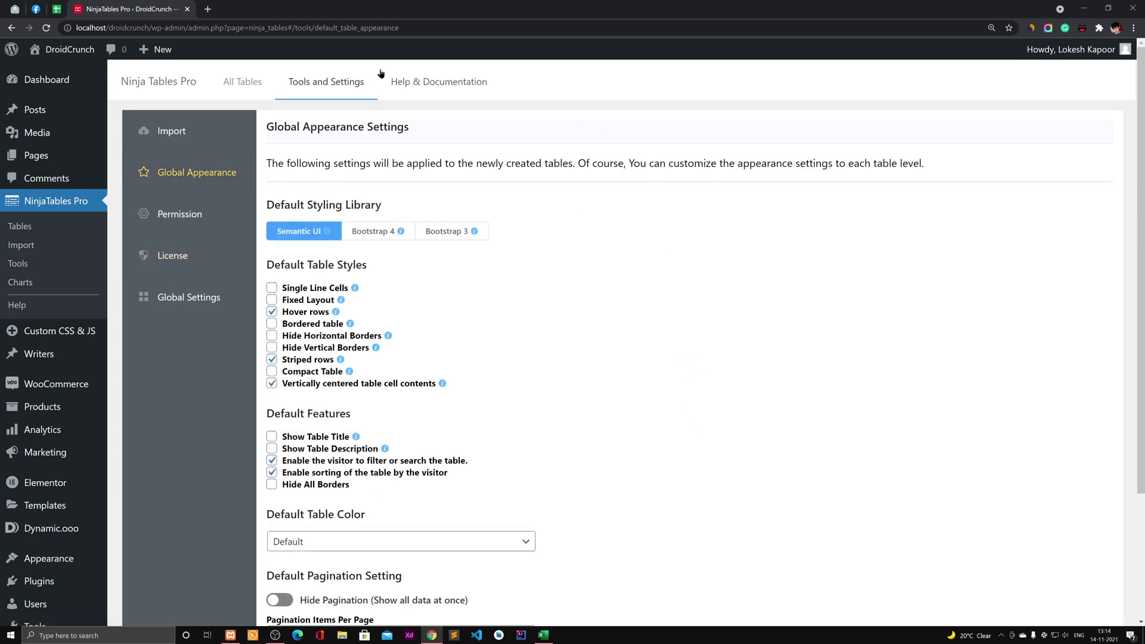
# Step: Return to the all-tables page and examine the header row and data rows of the affiliate spreadsheet in Excel
pyautogui.click(251, 90)
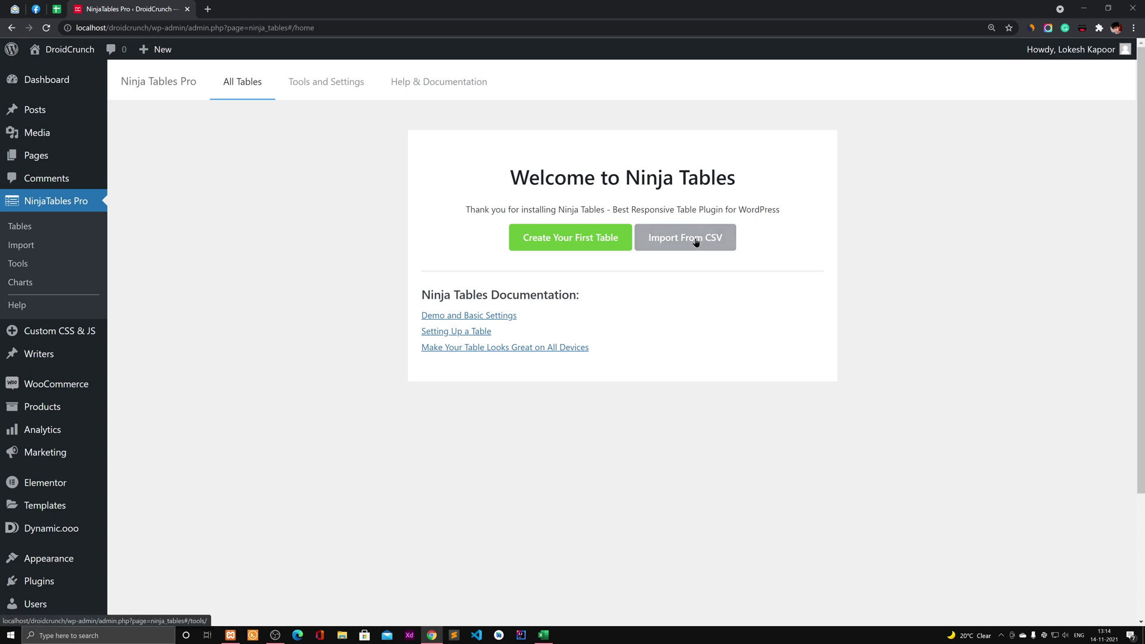
pyautogui.click(567, 244)
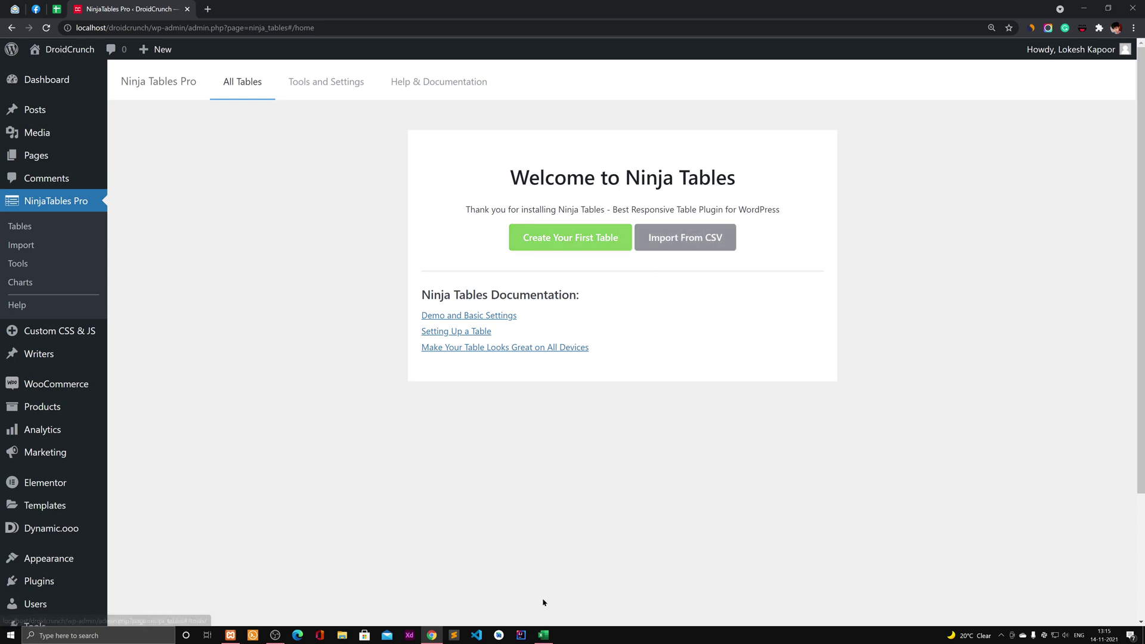
pyautogui.click(544, 636)
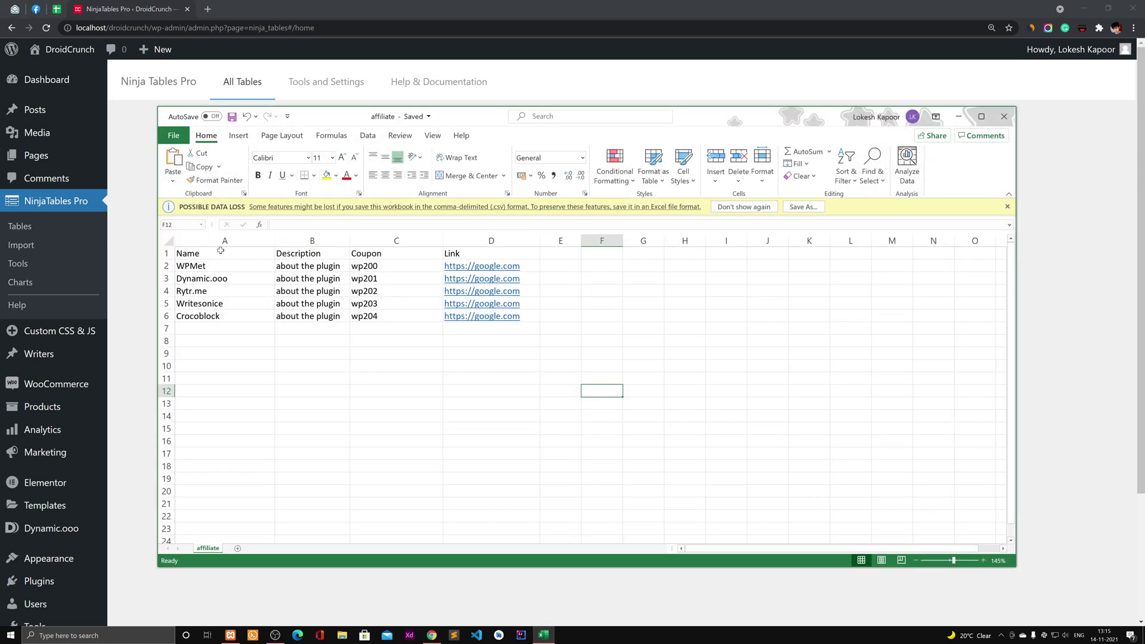
pyautogui.moveTo(225, 253); pyautogui.dragTo(495, 316)
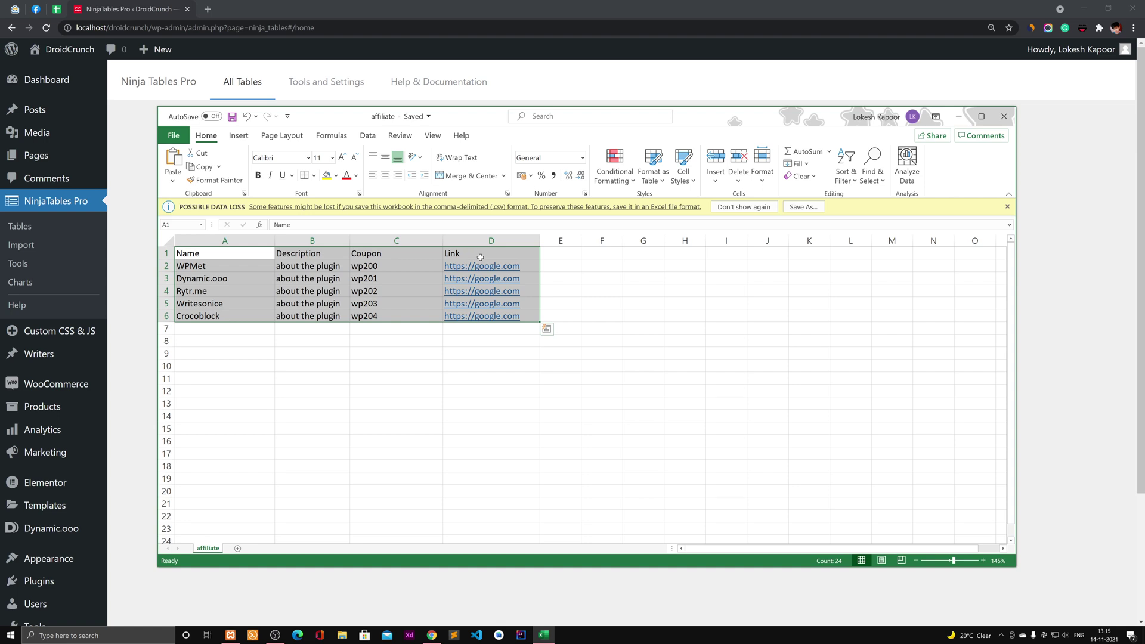
pyautogui.moveTo(202, 265); pyautogui.dragTo(483, 314)
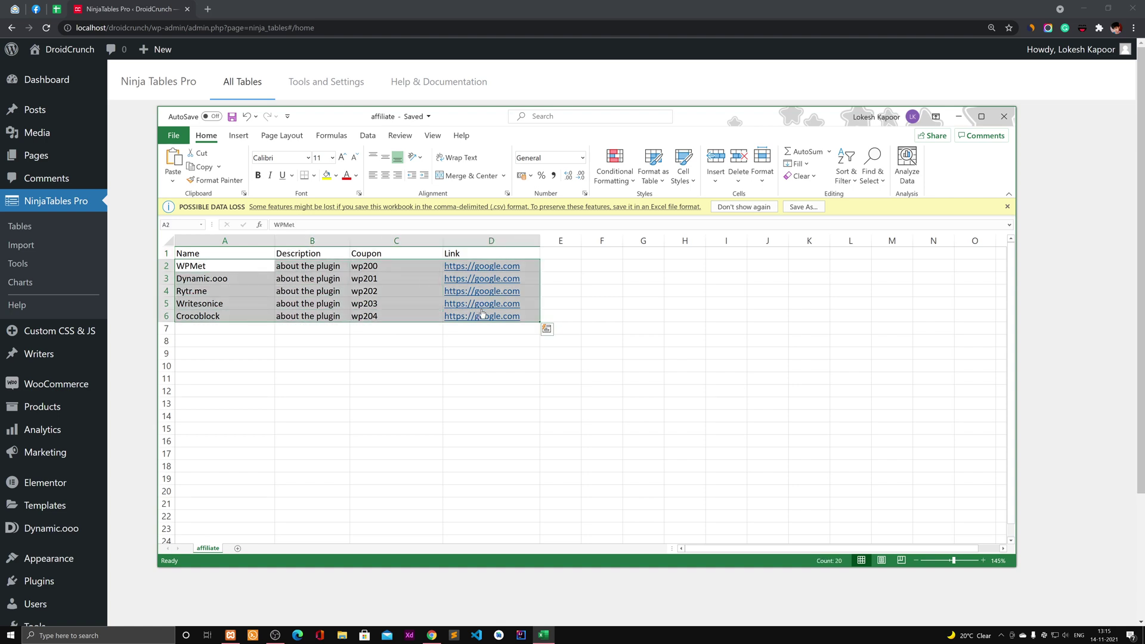
pyautogui.click(494, 382)
pyautogui.click(552, 635)
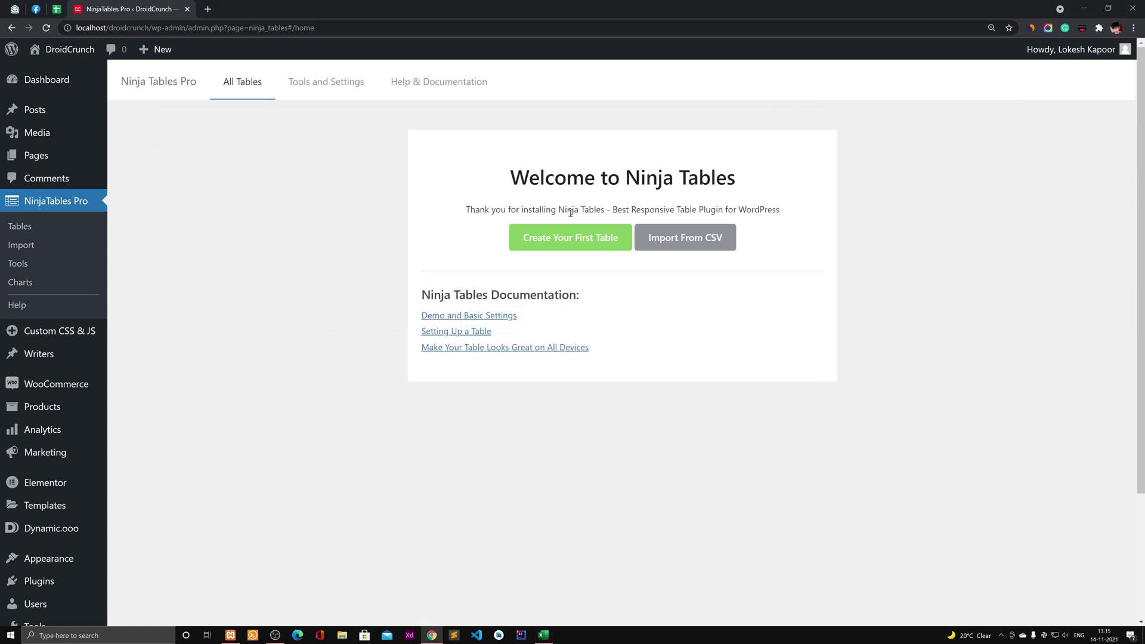
# Step: Start a manually created table in Ninja Tables and title it "Offers and Deals"
pyautogui.click(561, 235)
pyautogui.click(432, 185)
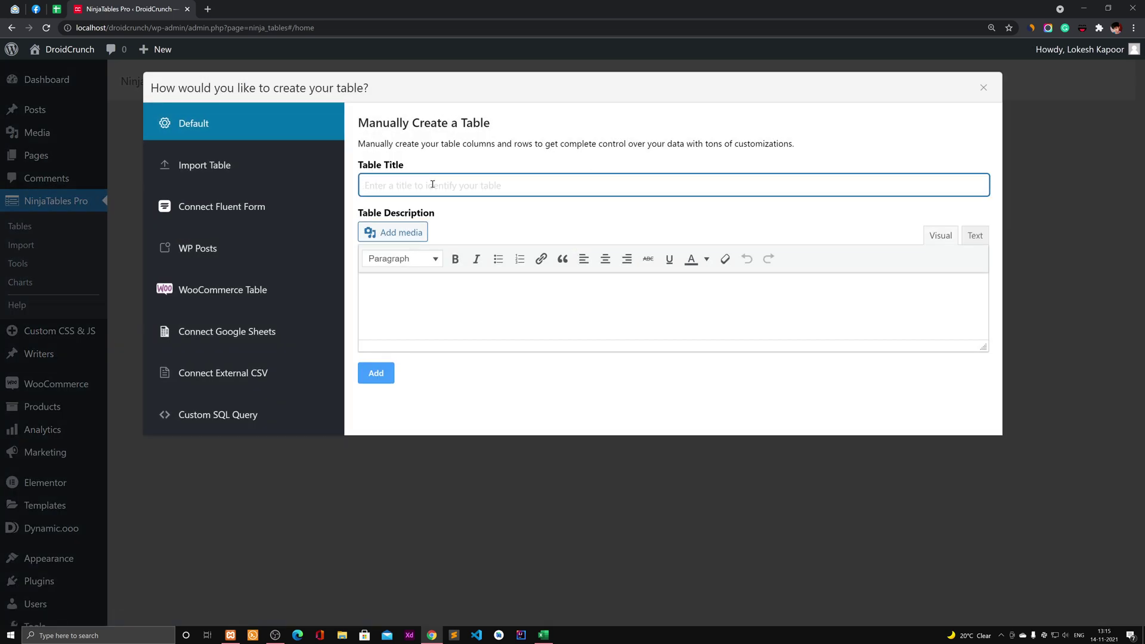
pyautogui.write('Offers and Deals')
pyautogui.click(468, 210)
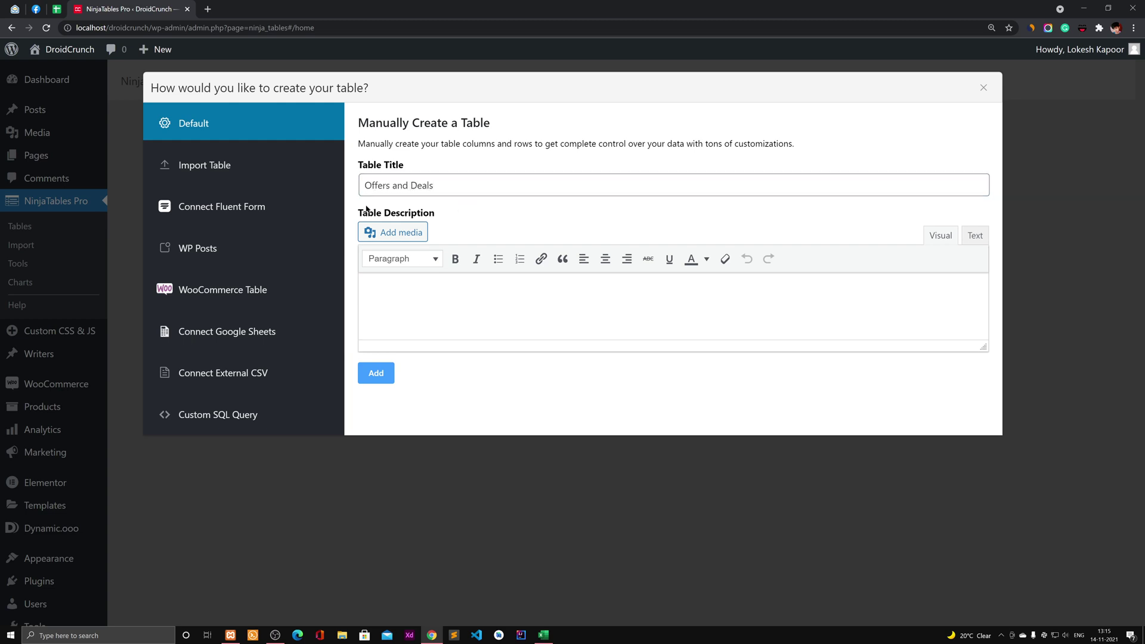
# Step: Enter "Offers and Deals 2021" as the table description and add the table
pyautogui.click(387, 307)
pyautogui.write('Offes and Da')
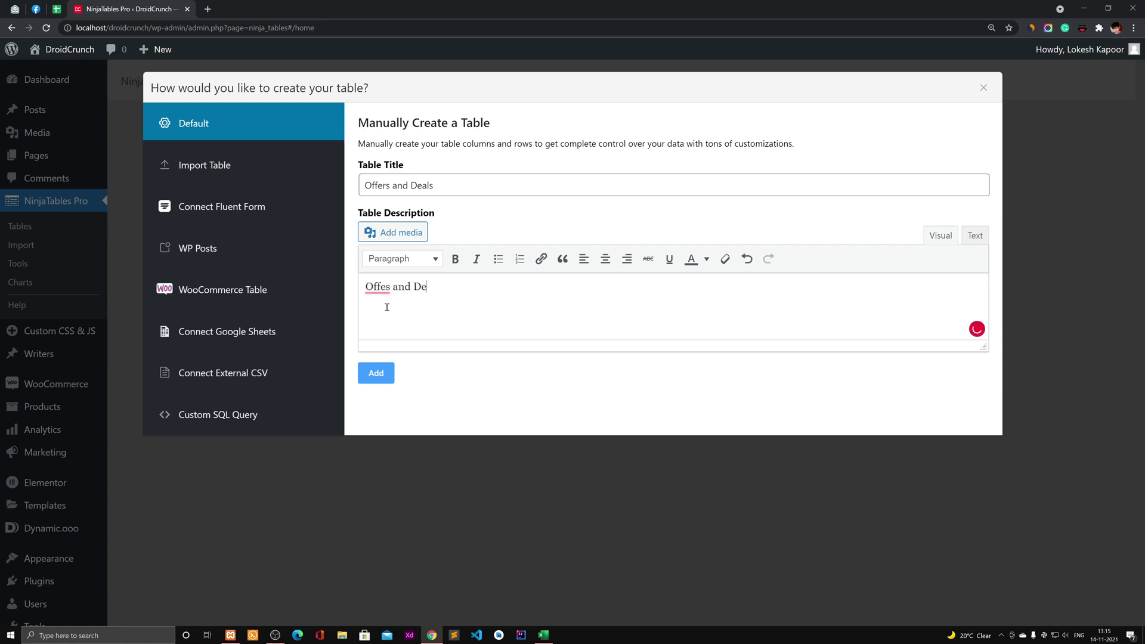
pyautogui.write('als 2021')
pyautogui.click(377, 287)
pyautogui.click(444, 312)
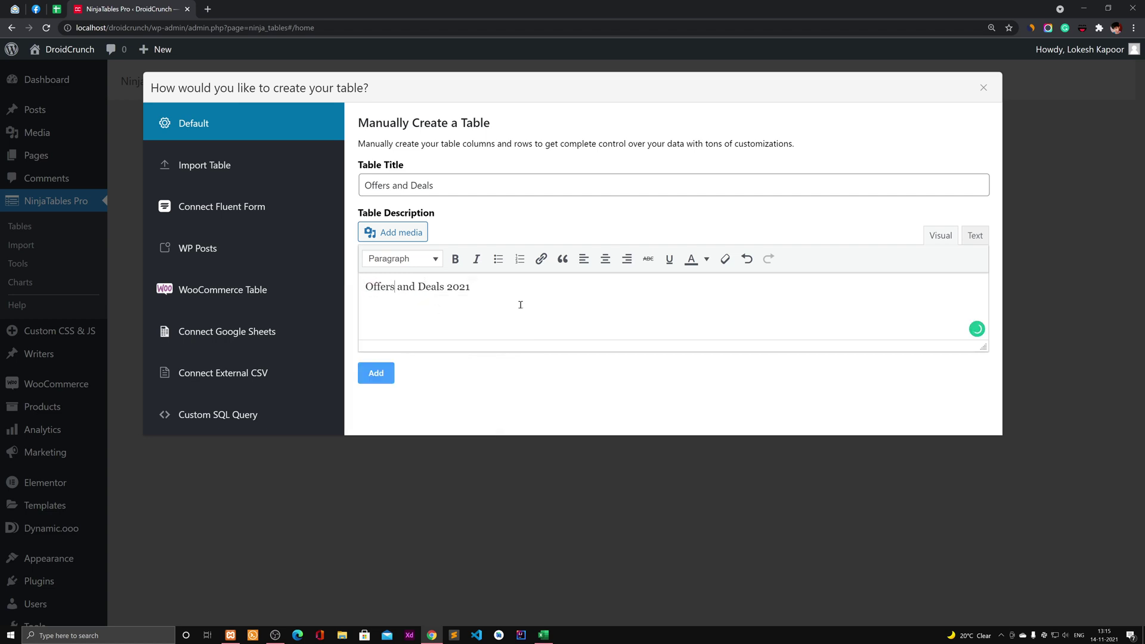
pyautogui.click(504, 285)
pyautogui.tripleClick(442, 189)
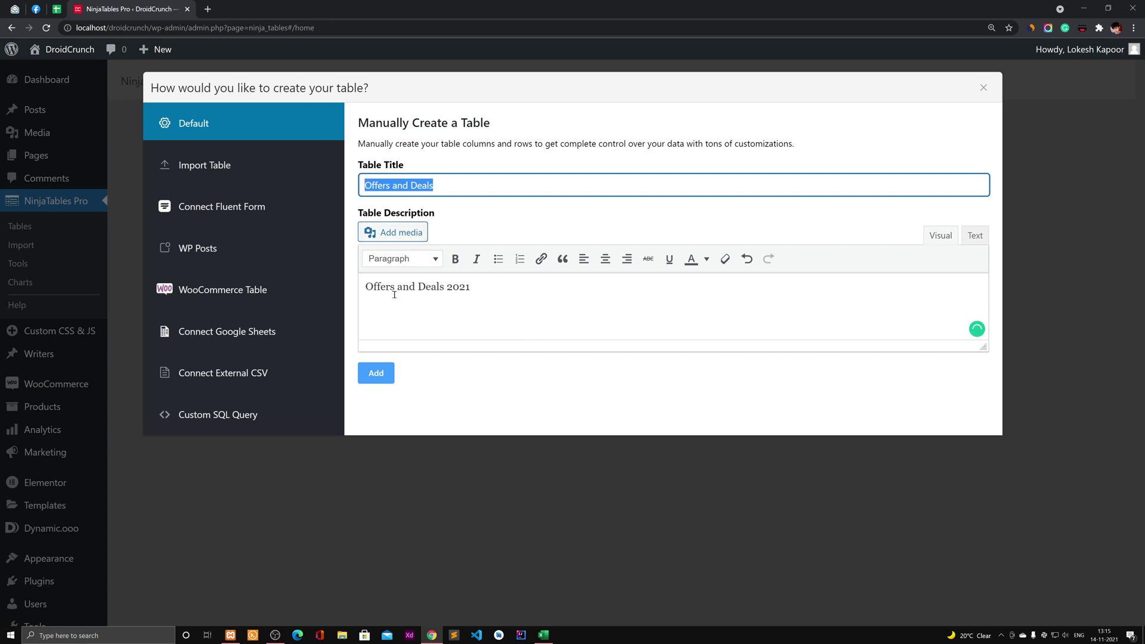
pyautogui.moveTo(364, 288); pyautogui.dragTo(484, 292)
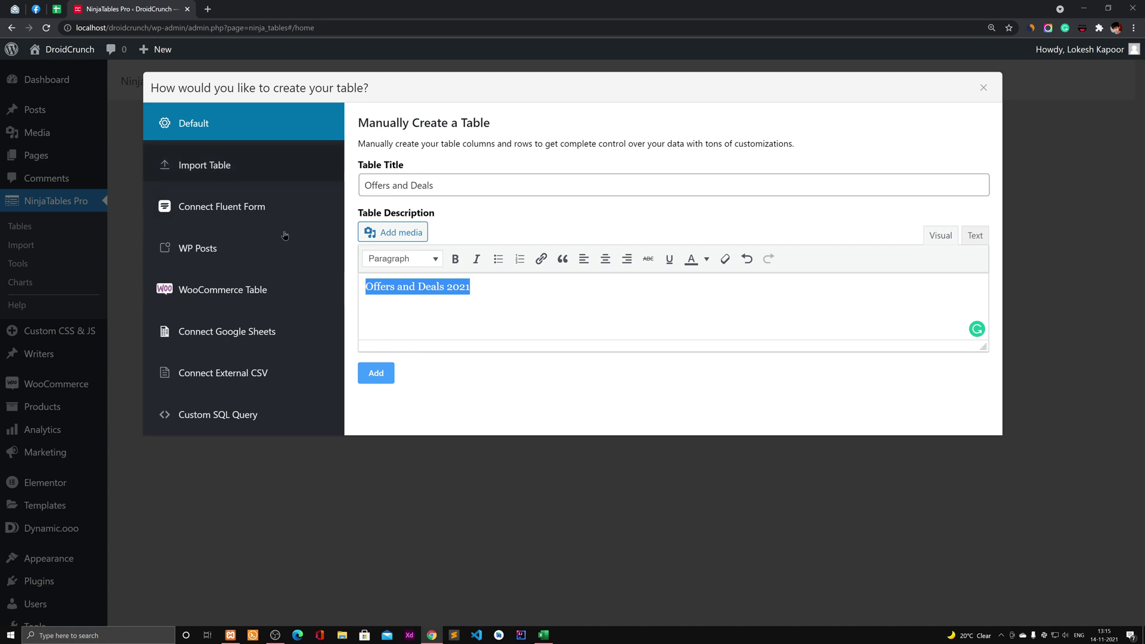
pyautogui.click(375, 374)
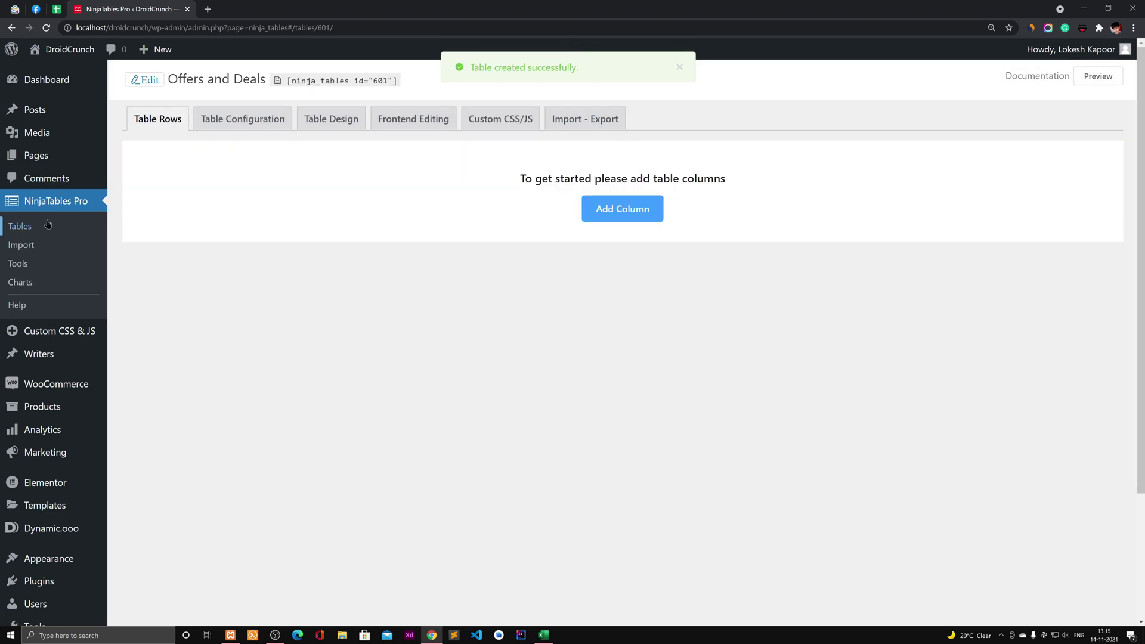
# Step: Open the tables list in a new browser tab and view the Import Table and Connect Fluent Form options for a new table
pyautogui.middleClick(71, 225)
pyautogui.click(247, 17)
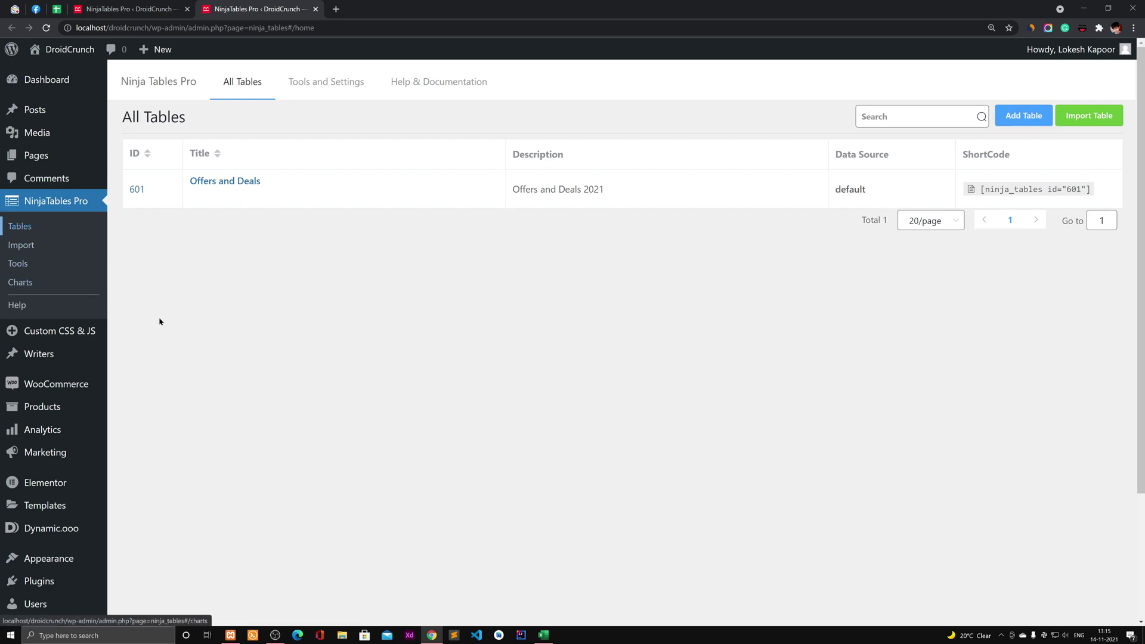
pyautogui.click(1036, 122)
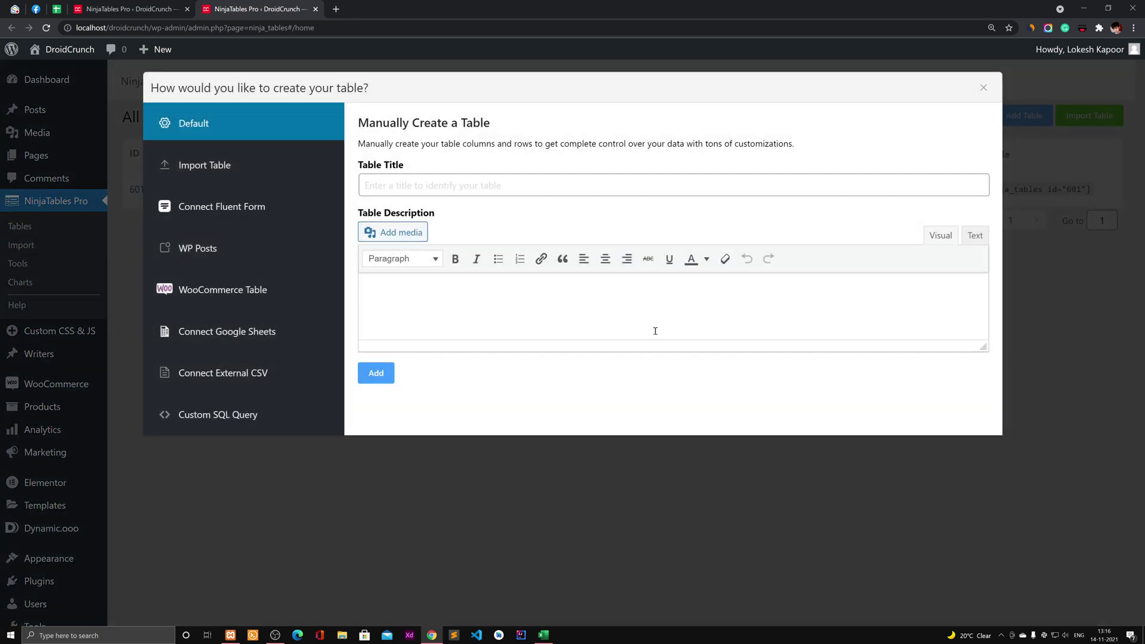
pyautogui.click(214, 163)
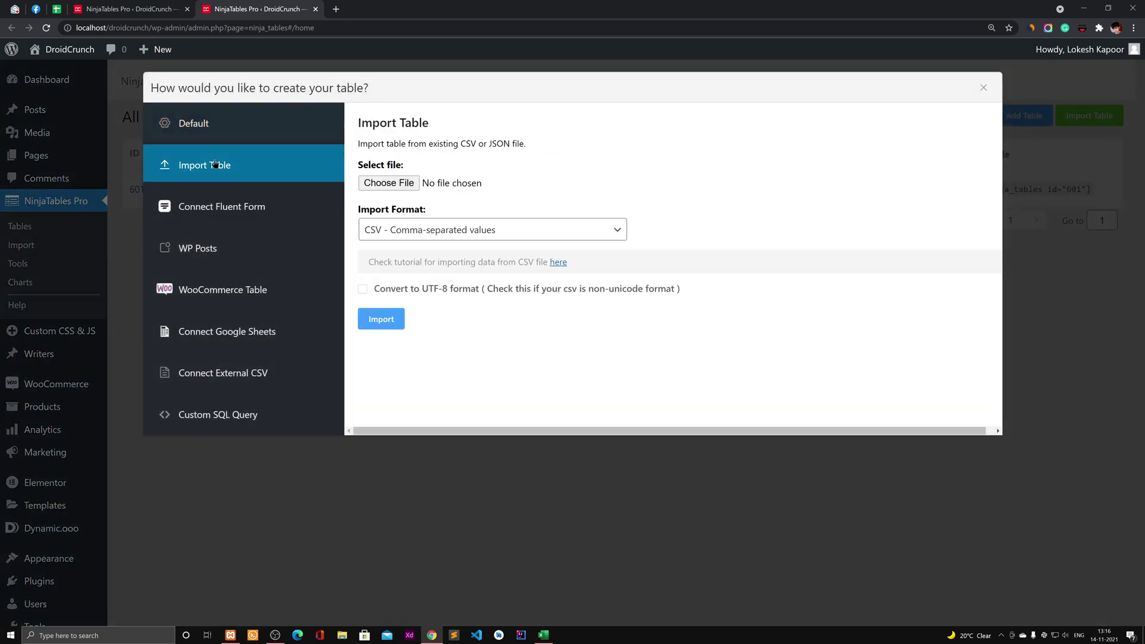
pyautogui.click(228, 208)
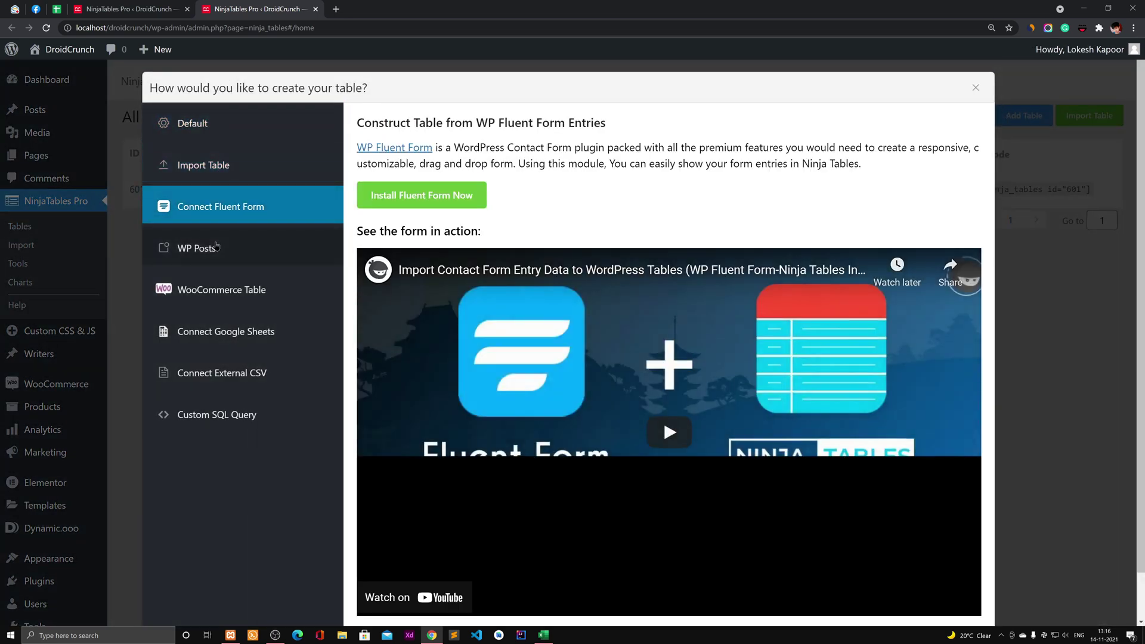
# Step: Try out the WP Posts table source by adding post and page to the selected types
pyautogui.click(206, 245)
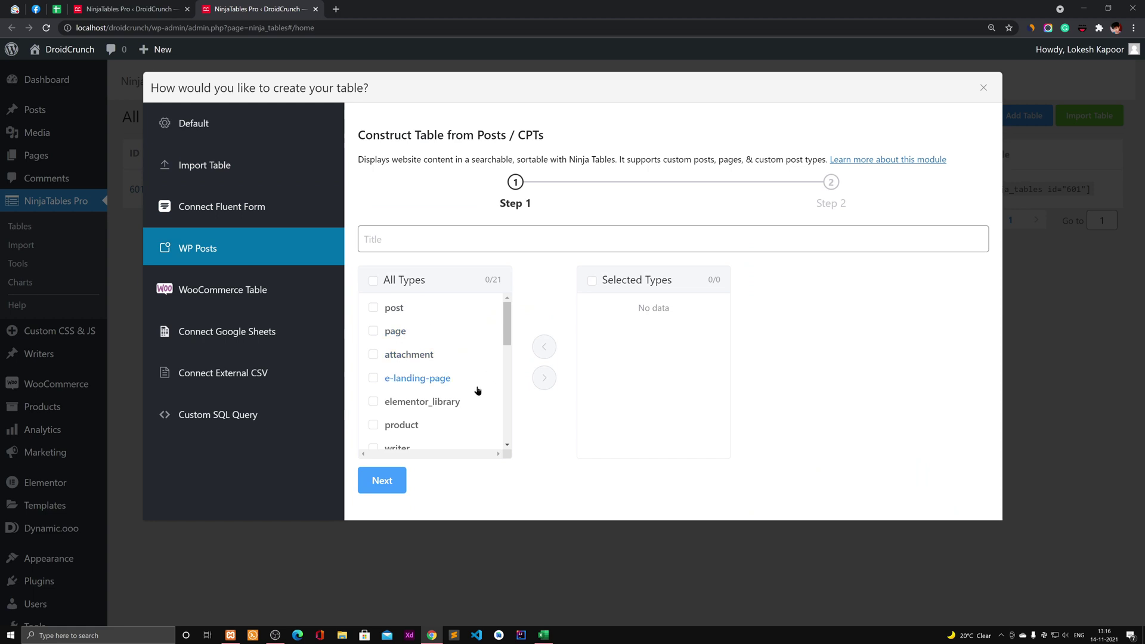
pyautogui.click(399, 309)
pyautogui.click(411, 332)
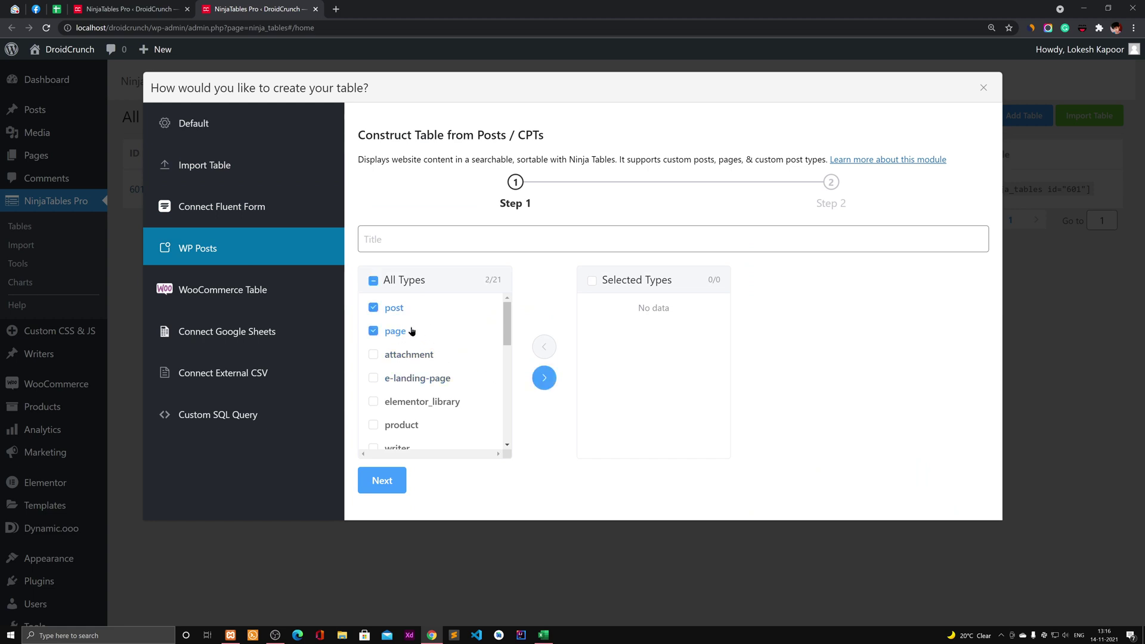
pyautogui.click(544, 377)
pyautogui.click(497, 241)
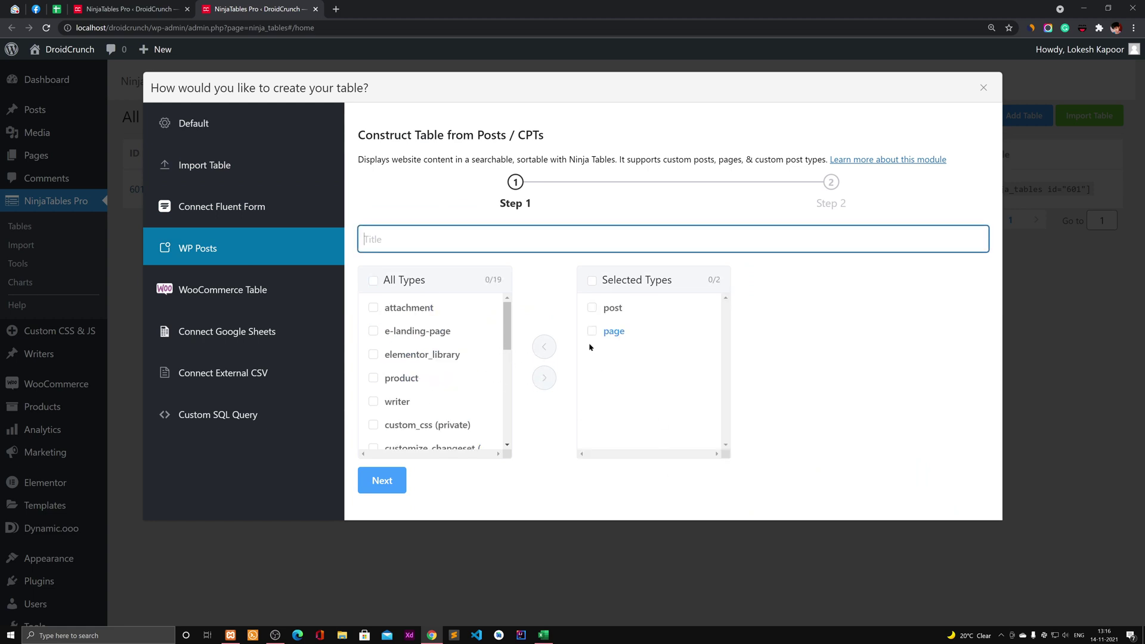
# Step: View the WooCommerce, Google Sheets, external CSV and custom SQL query options for a new table, and dismiss the creation dialog
pyautogui.click(236, 299)
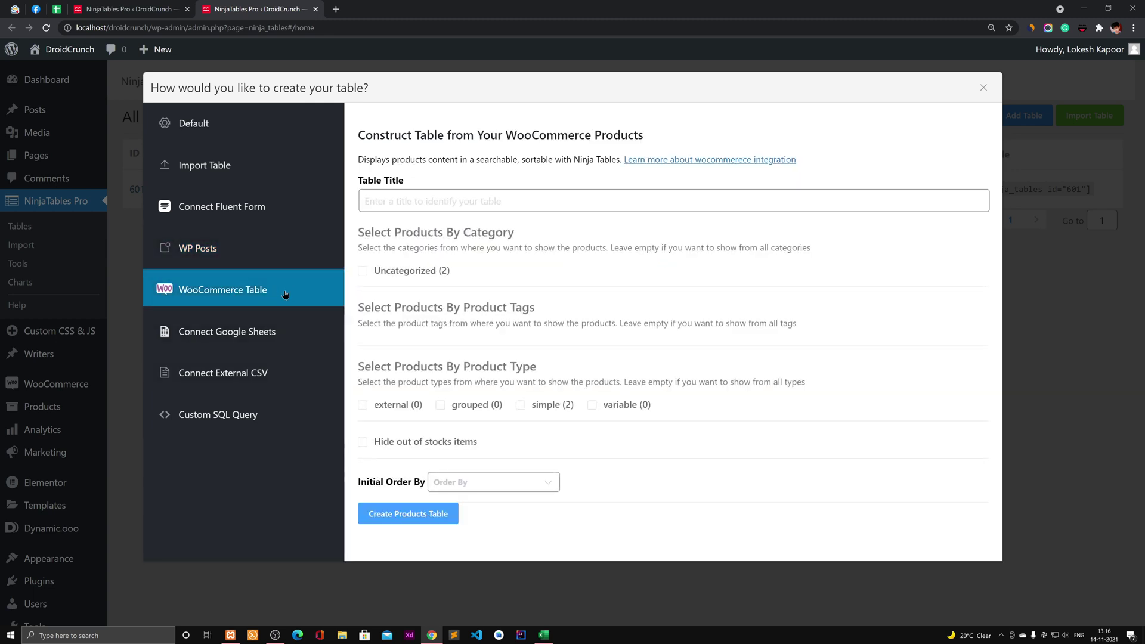
pyautogui.click(259, 342)
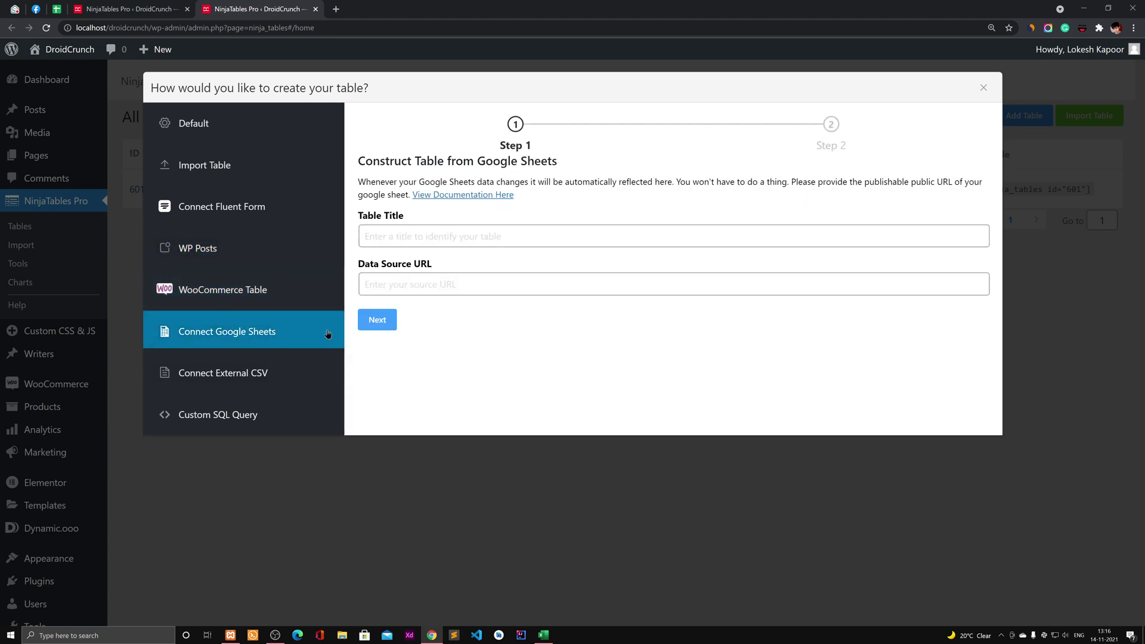
pyautogui.click(285, 370)
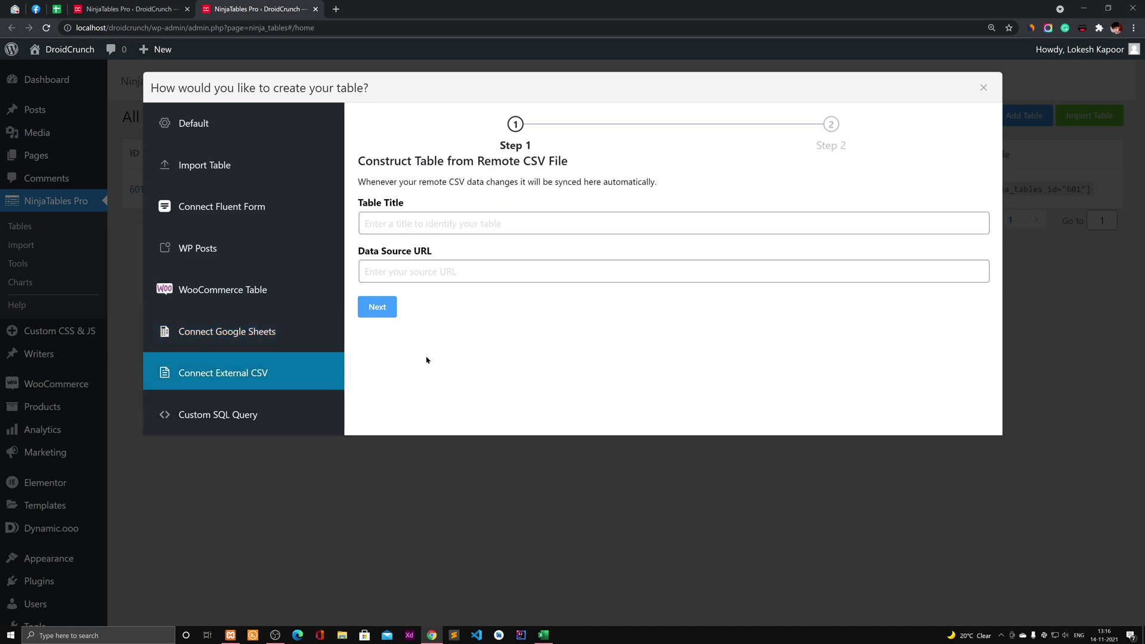
pyautogui.click(278, 412)
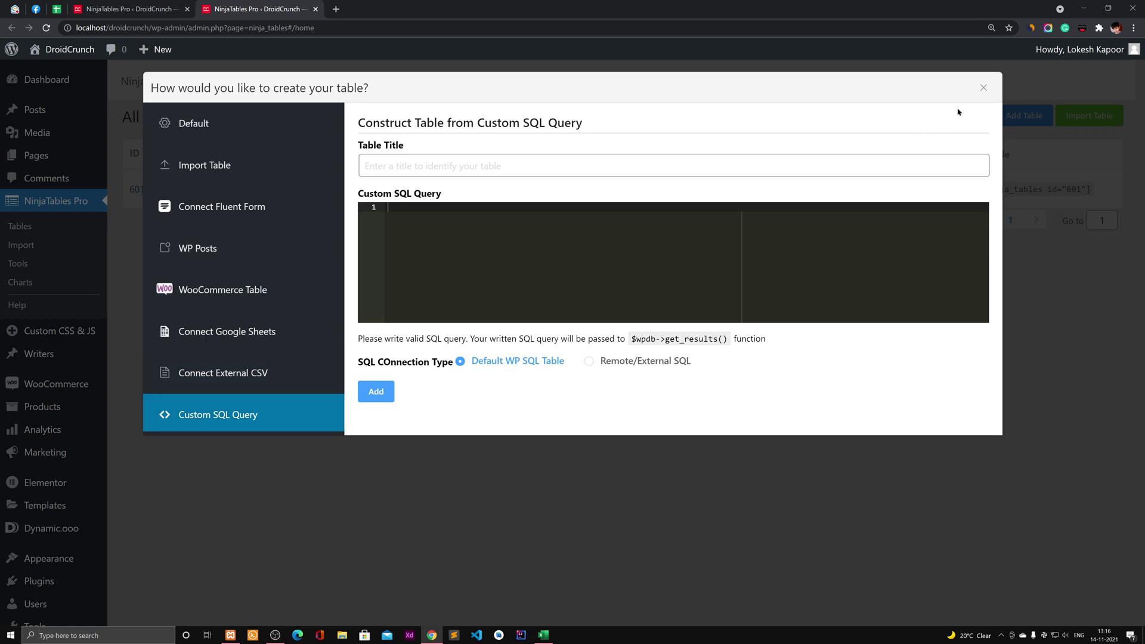
pyautogui.click(984, 87)
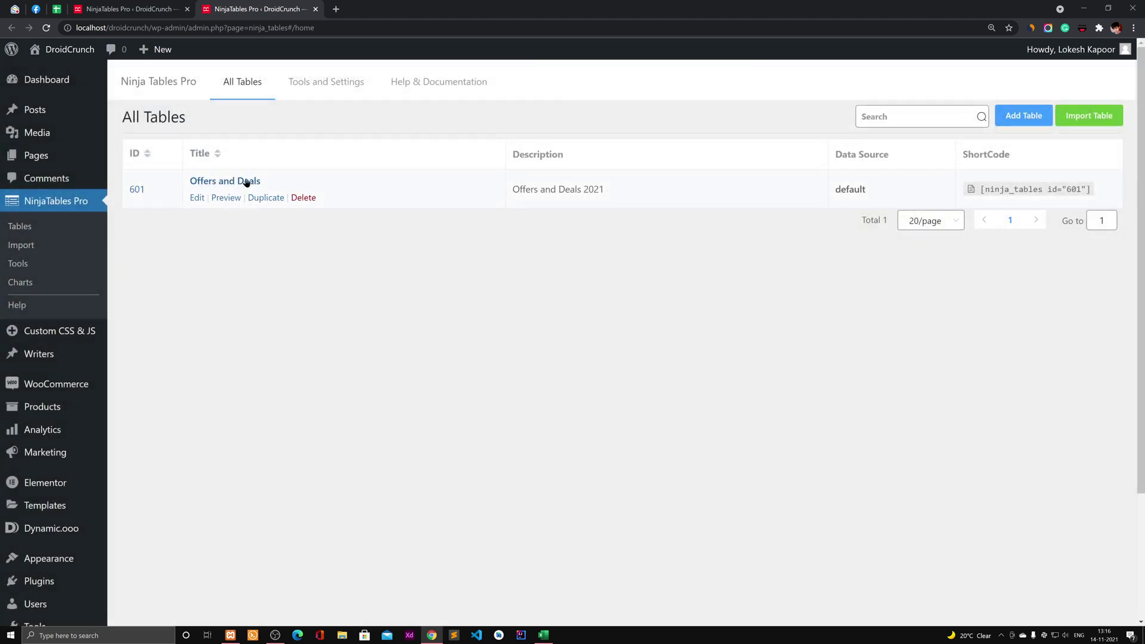
# Step: Open the Offers and Deals table, view its column configuration and return to its rows
pyautogui.click(203, 182)
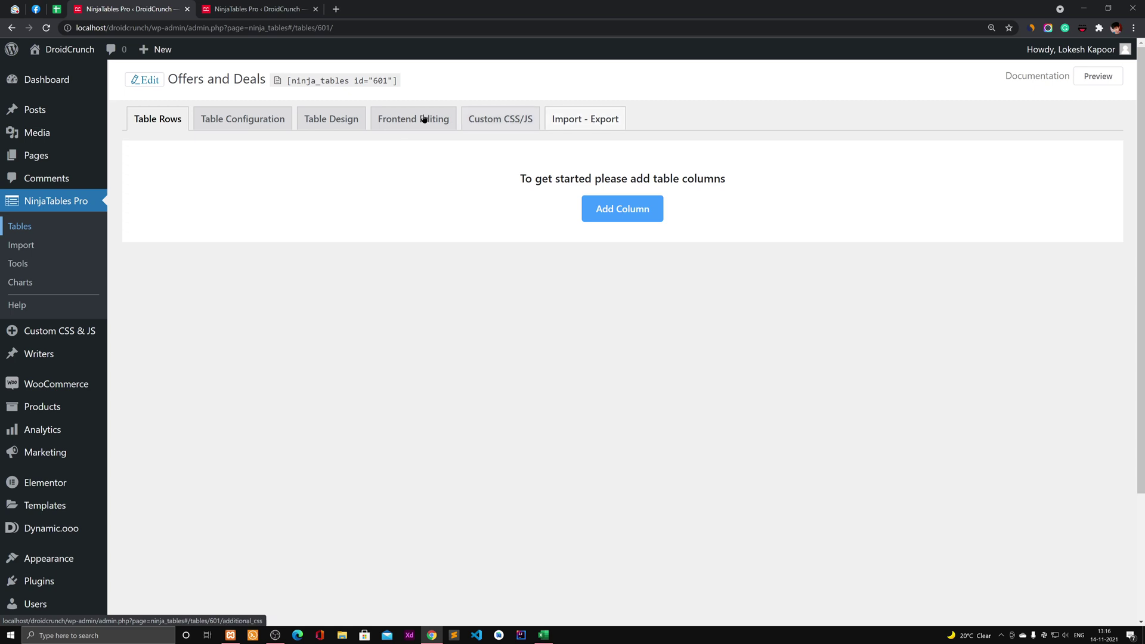
pyautogui.click(202, 122)
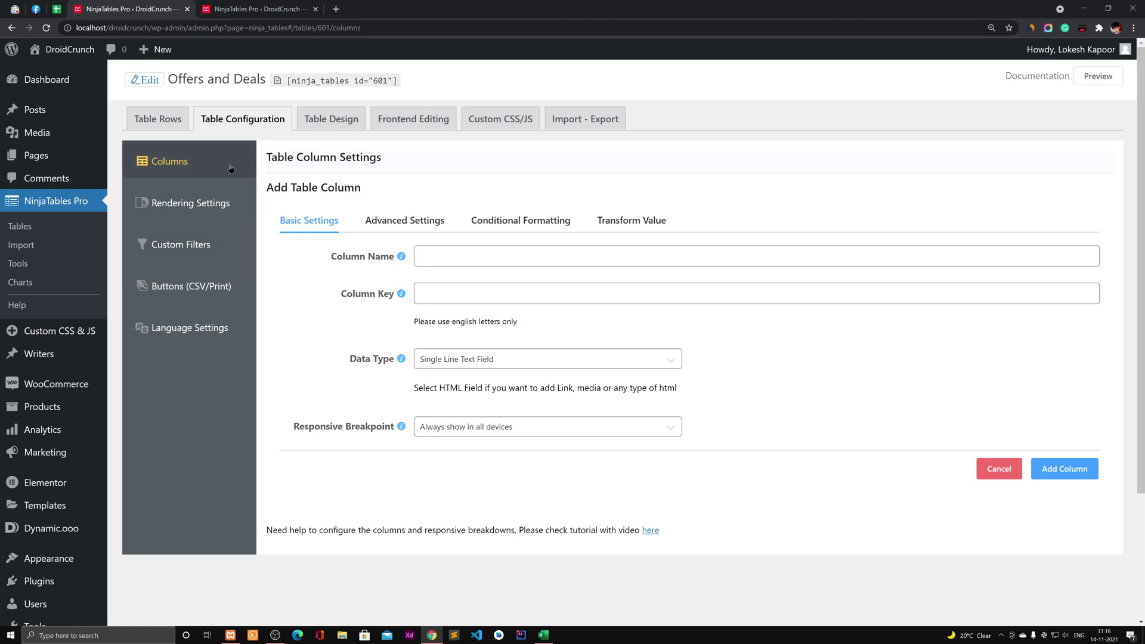
pyautogui.click(169, 118)
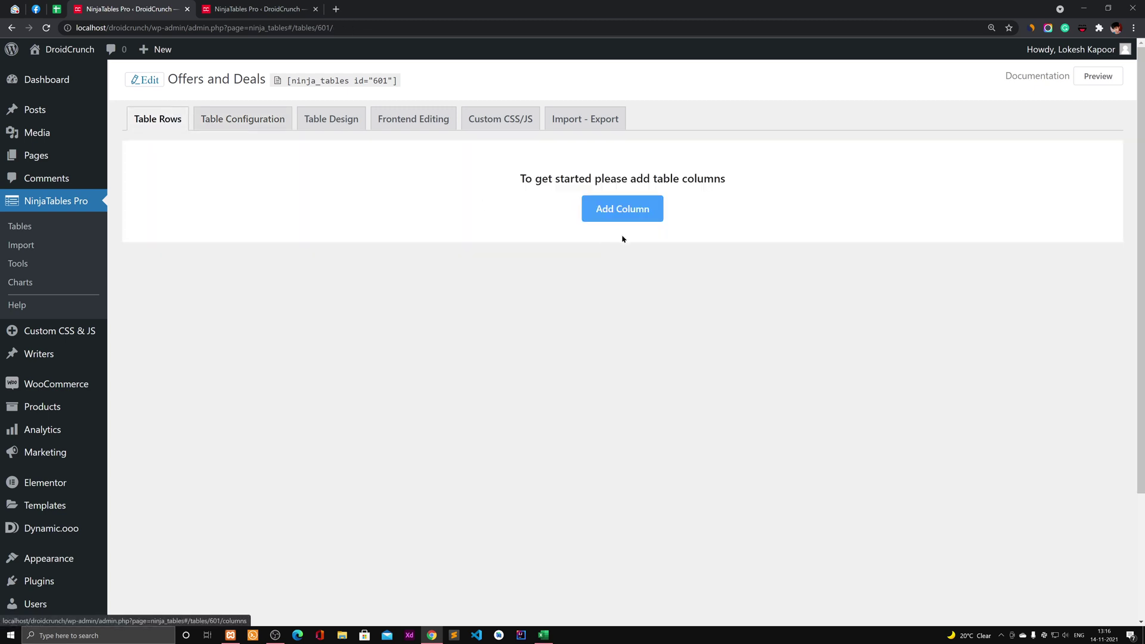
# Step: Start a new column called Name with the Single Line Text Field data type, and check the responsive breakpoint choices
pyautogui.click(622, 209)
pyautogui.click(362, 175)
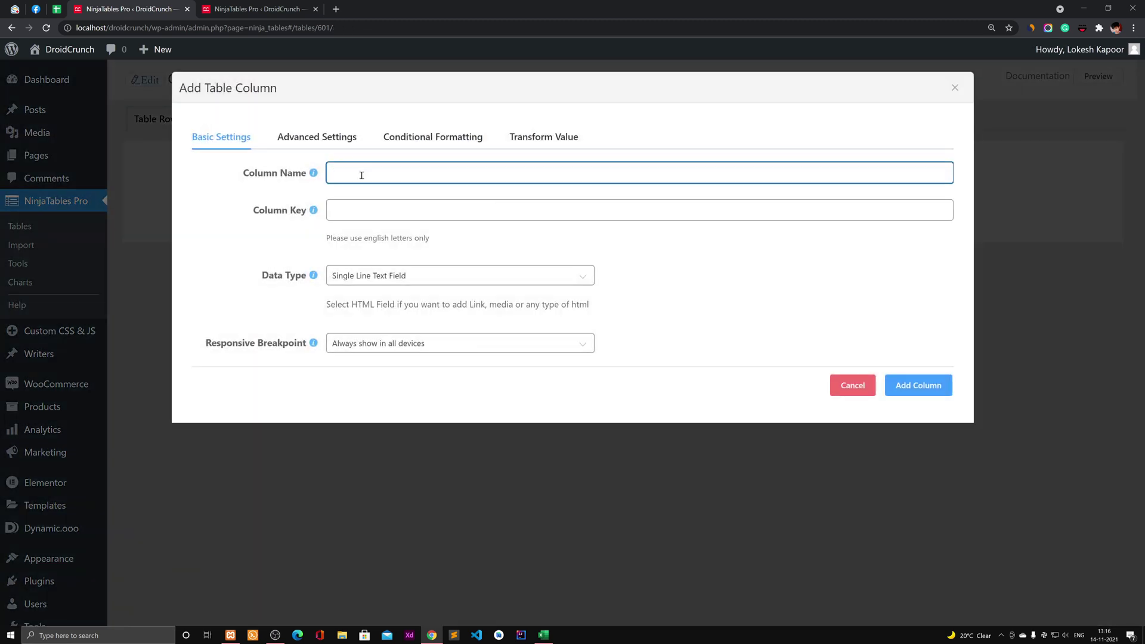
pyautogui.write('Name')
pyautogui.click(394, 277)
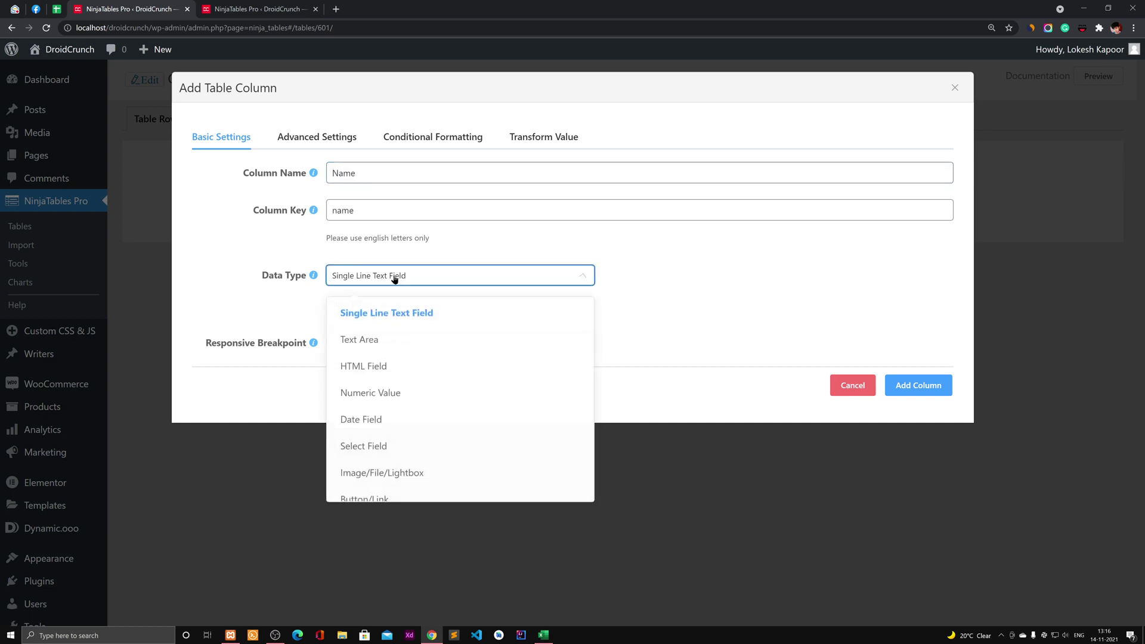
pyautogui.click(401, 318)
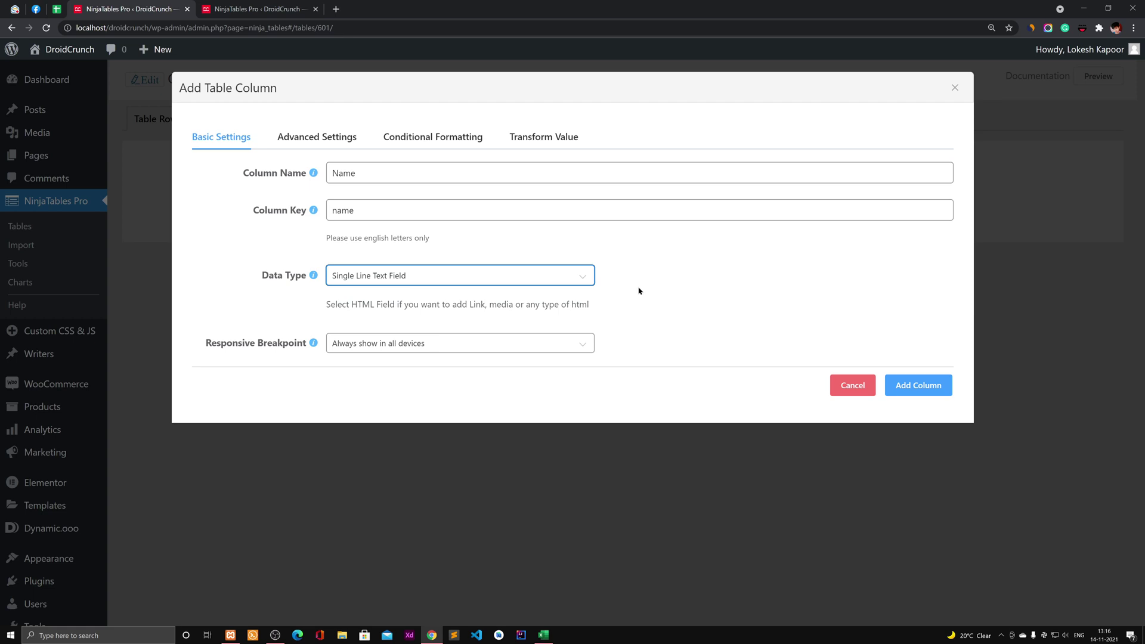
pyautogui.click(373, 346)
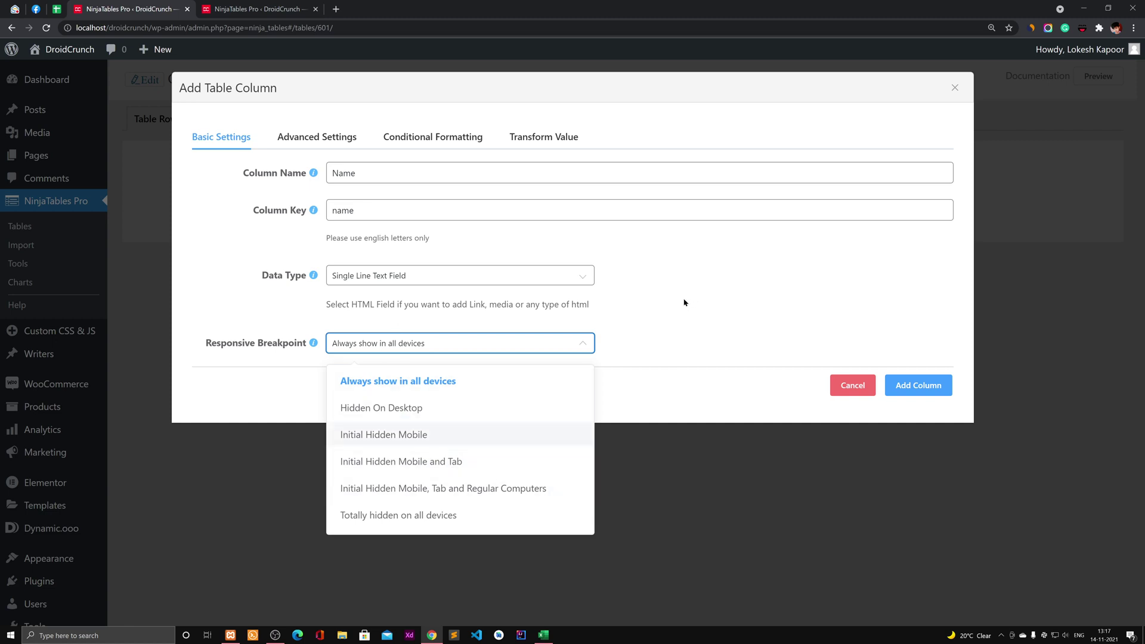
pyautogui.click(659, 343)
# Step: Examine the Name column's advanced settings, including the header and row content text alignment choices
pyautogui.click(332, 148)
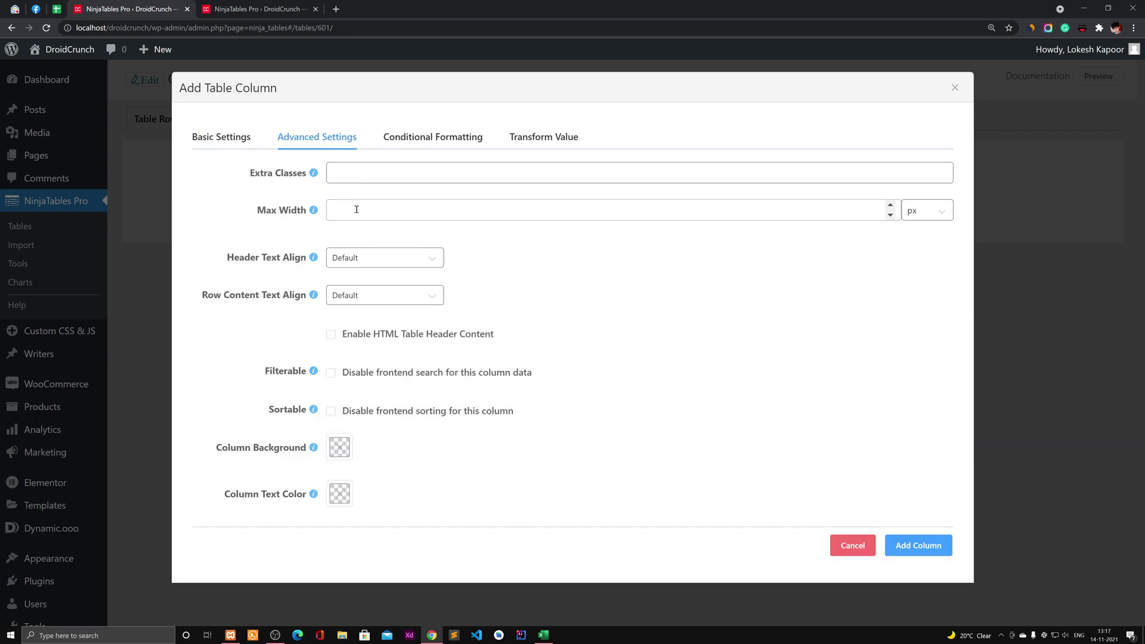
pyautogui.click(356, 263)
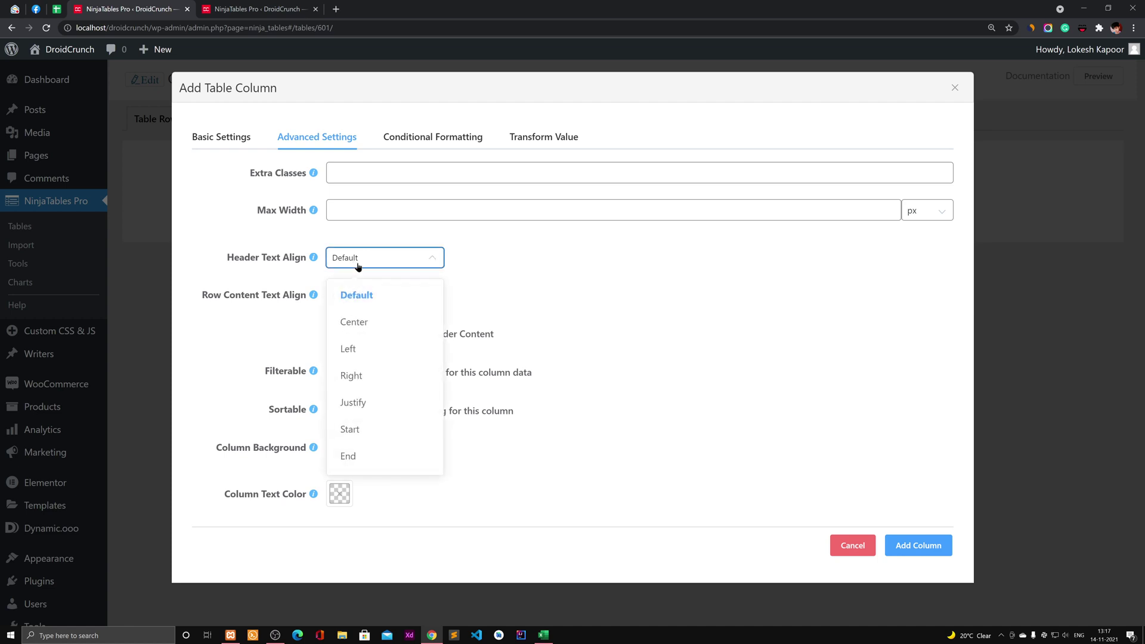
pyautogui.click(415, 264)
pyautogui.click(375, 302)
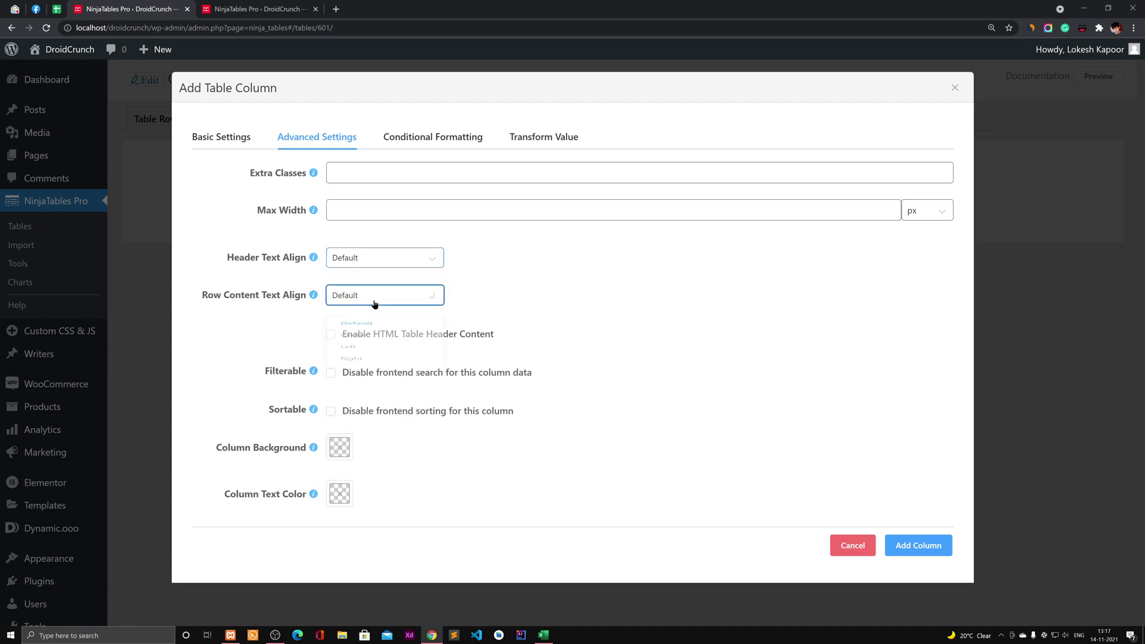
pyautogui.click(375, 304)
pyautogui.moveTo(312, 414)
# Step: Try out a conditional formatting rule for the Name column using the Equal operator and the Set cell color action
pyautogui.click(439, 140)
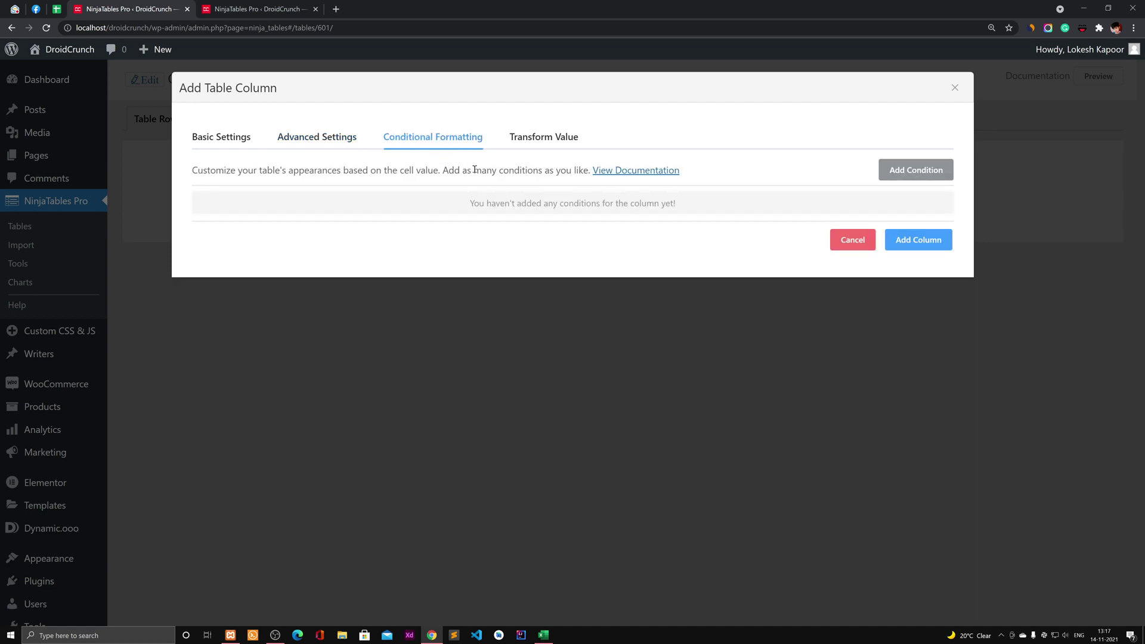
pyautogui.click(915, 173)
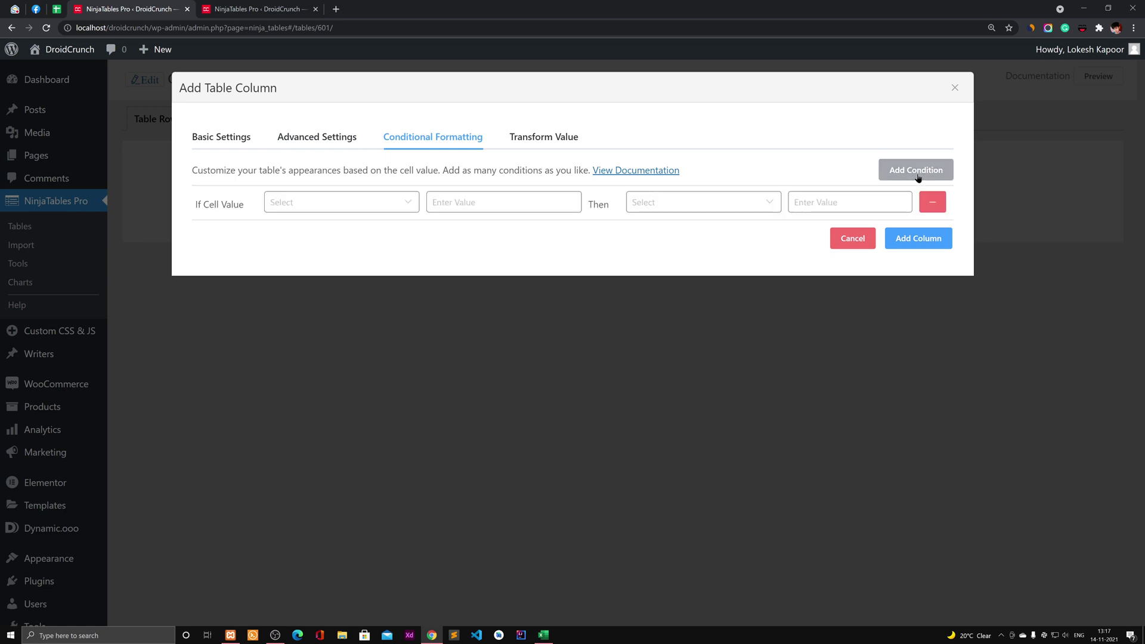
pyautogui.click(288, 204)
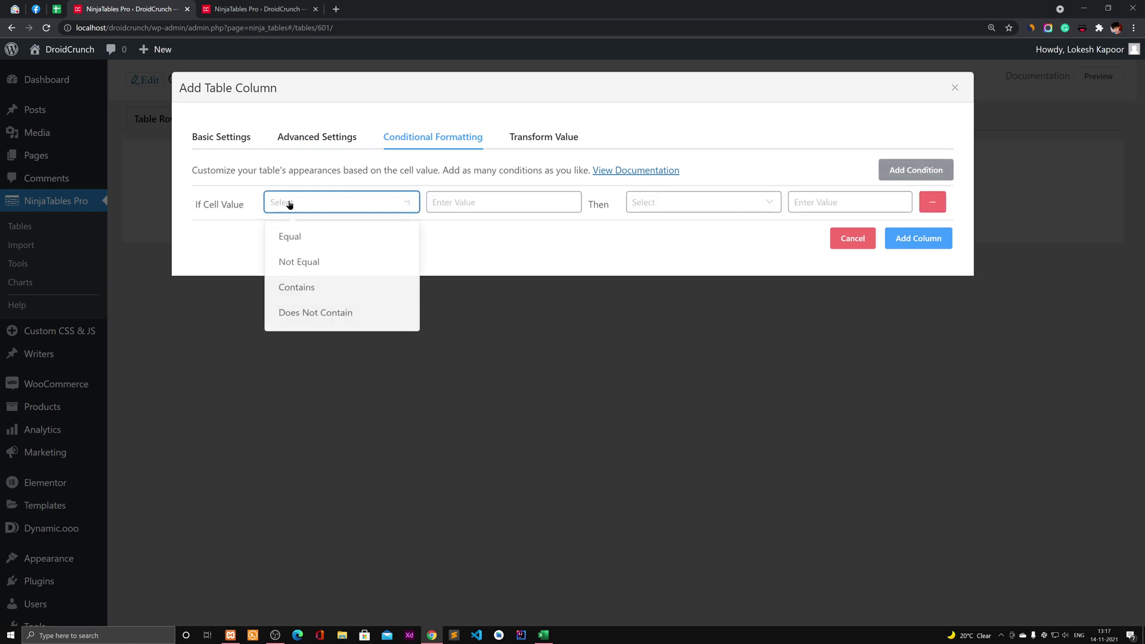
pyautogui.click(328, 237)
pyautogui.click(493, 197)
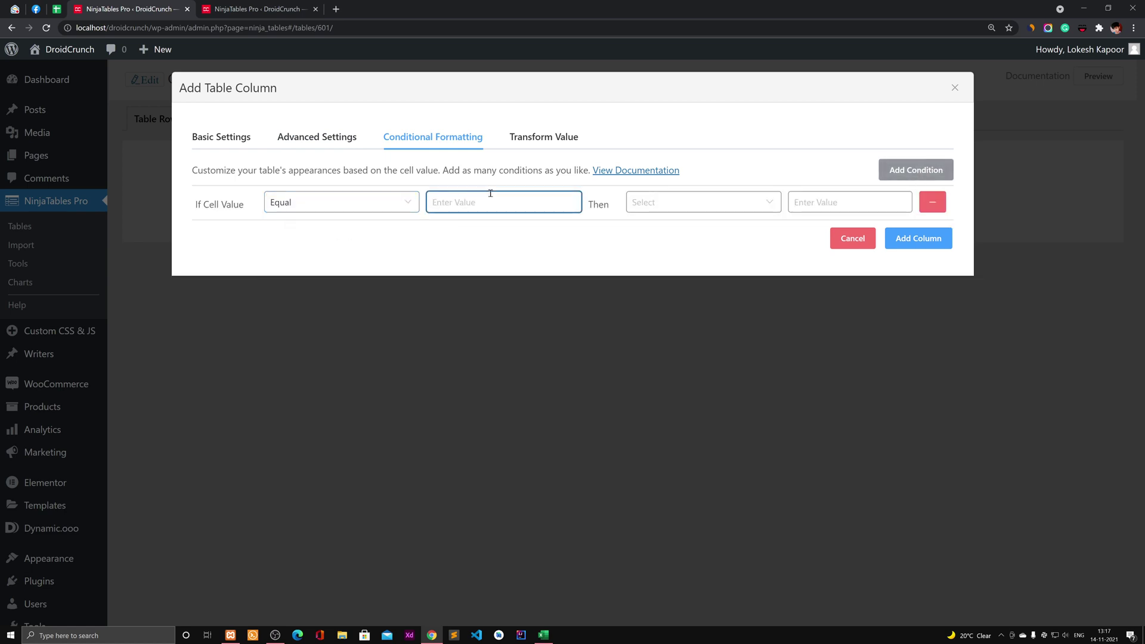
pyautogui.click(735, 206)
pyautogui.click(718, 261)
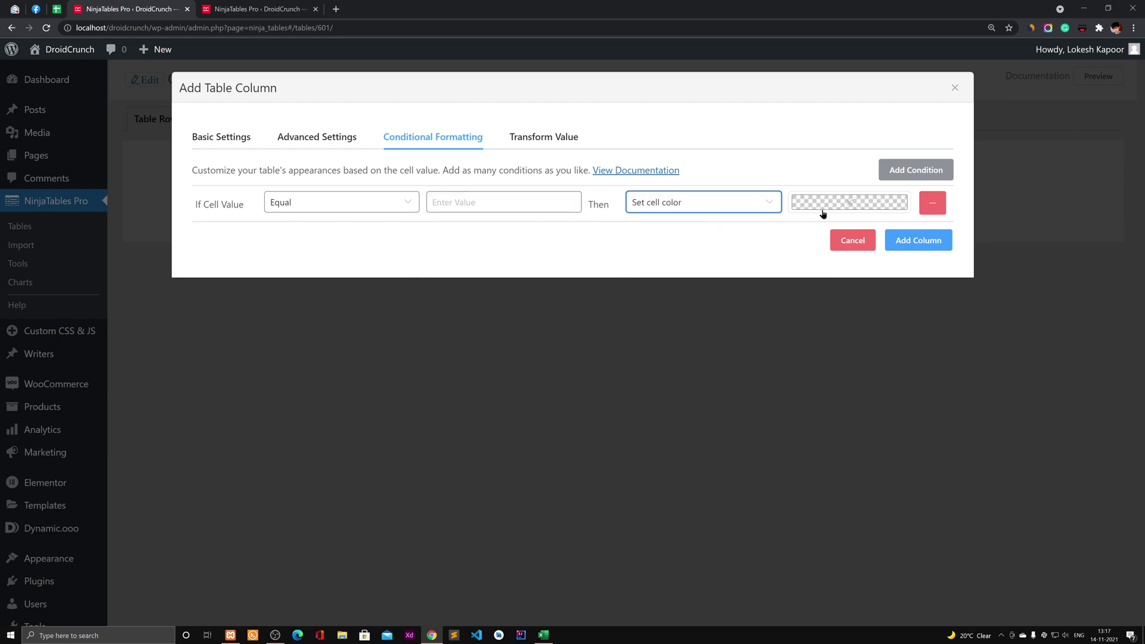
pyautogui.click(838, 208)
pyautogui.click(727, 240)
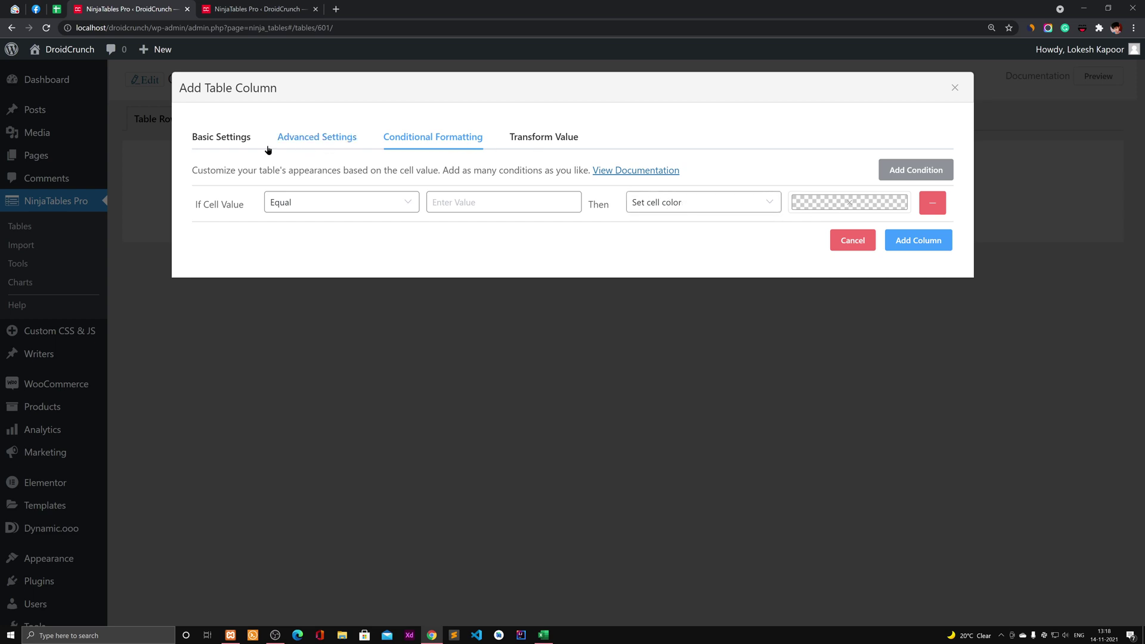
# Step: Revisit the column's basic and advanced settings, and try the Not Equal operator in the condition before restoring Equal
pyautogui.click(237, 143)
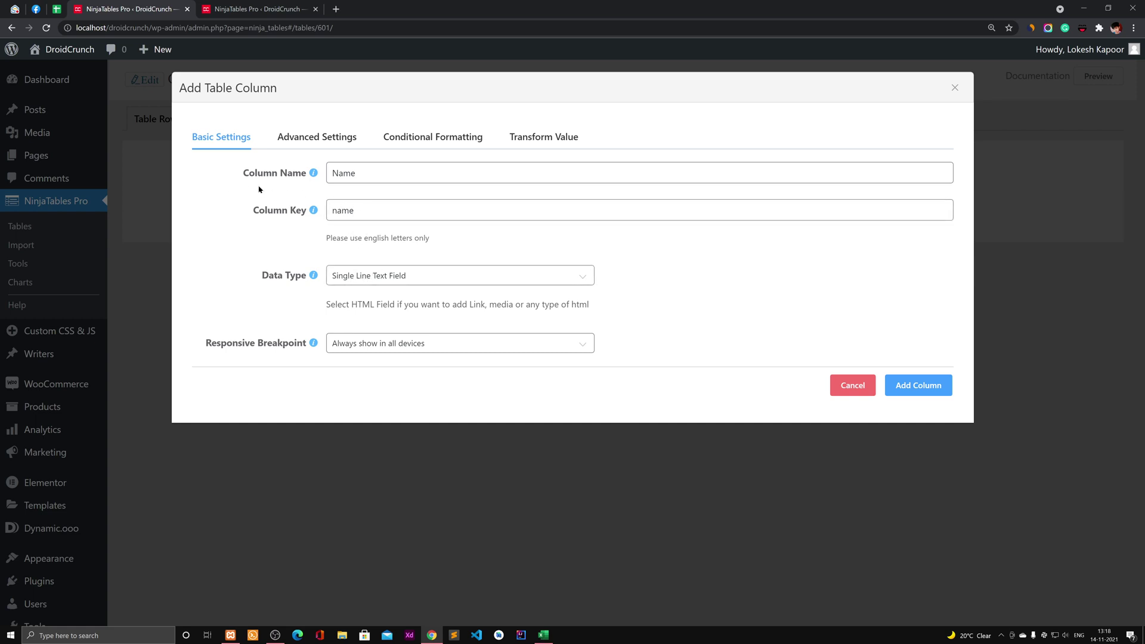
pyautogui.click(322, 137)
pyautogui.click(463, 137)
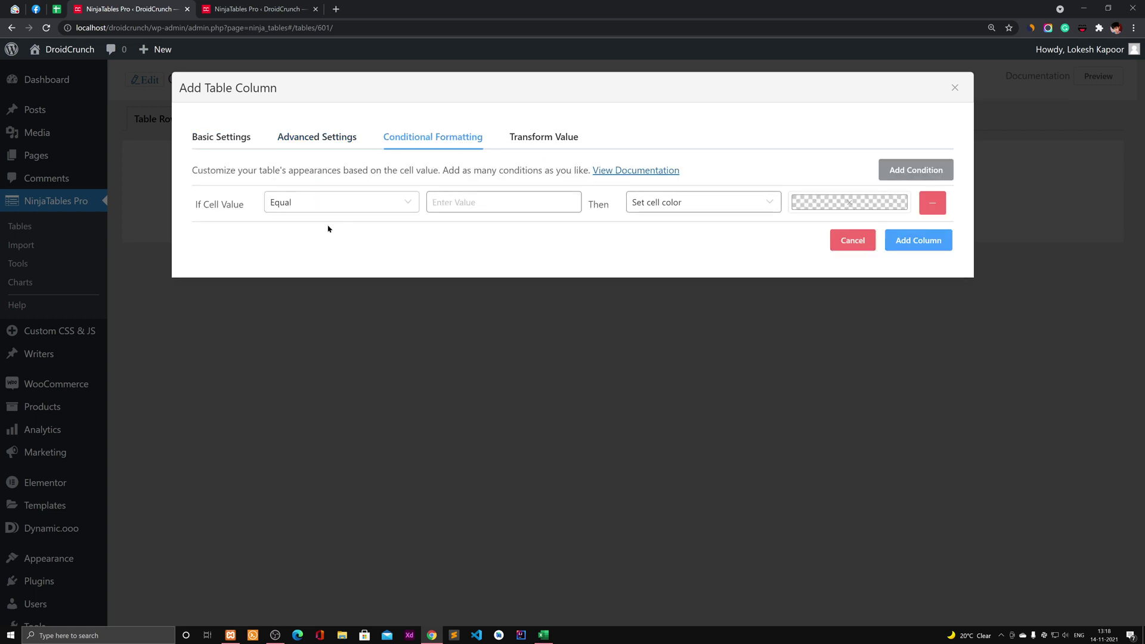
pyautogui.click(460, 205)
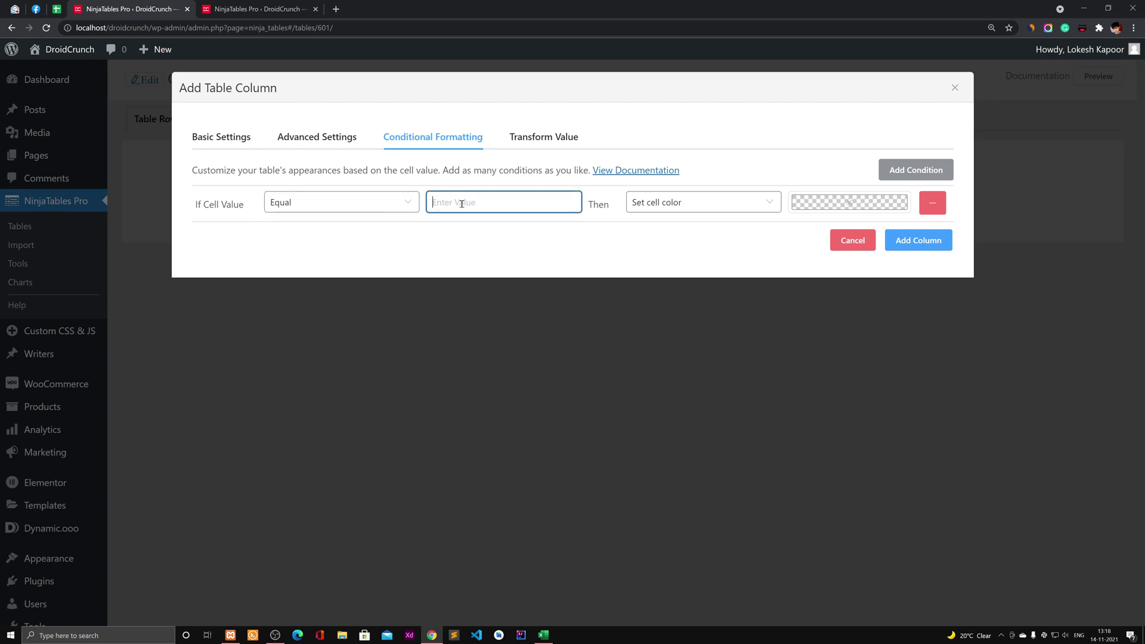
pyautogui.click(361, 209)
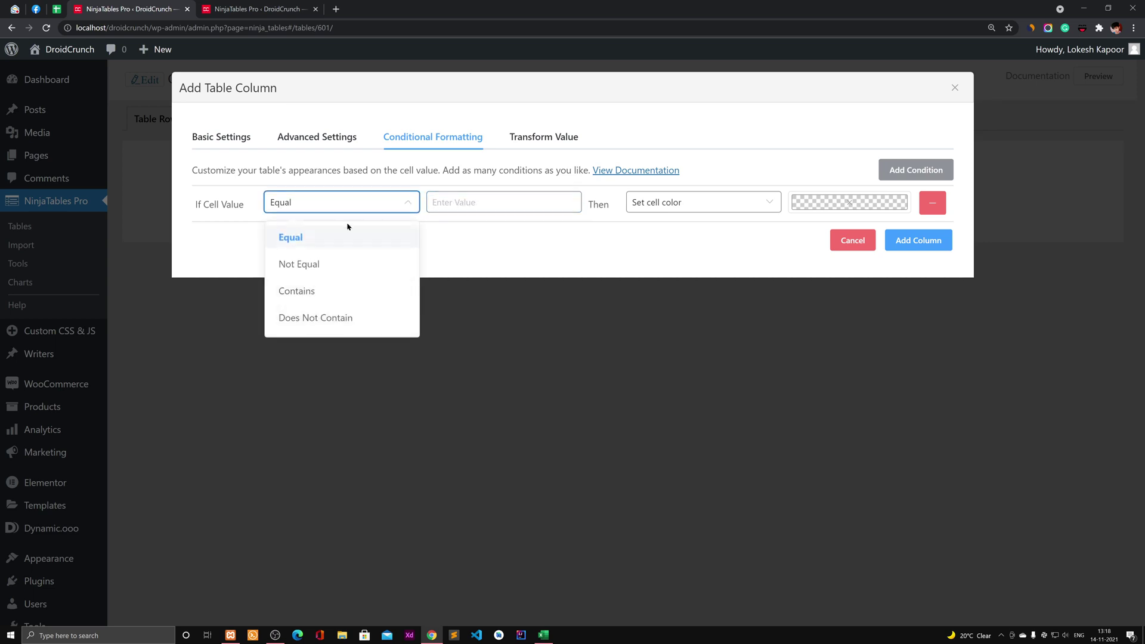
pyautogui.click(349, 268)
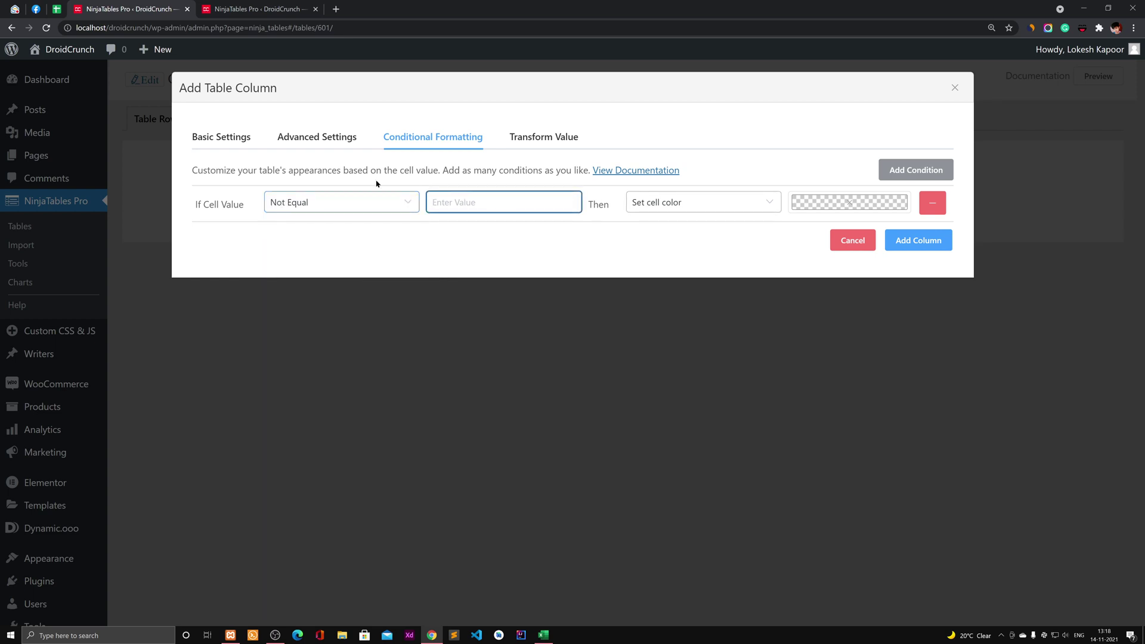
pyautogui.click(327, 198)
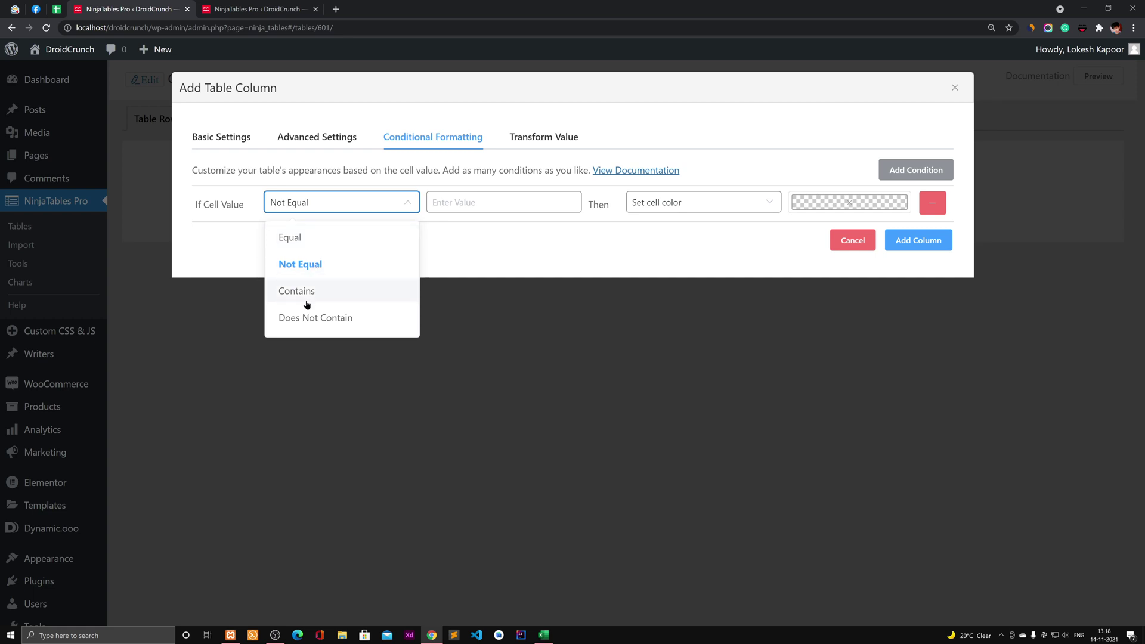
pyautogui.click(475, 249)
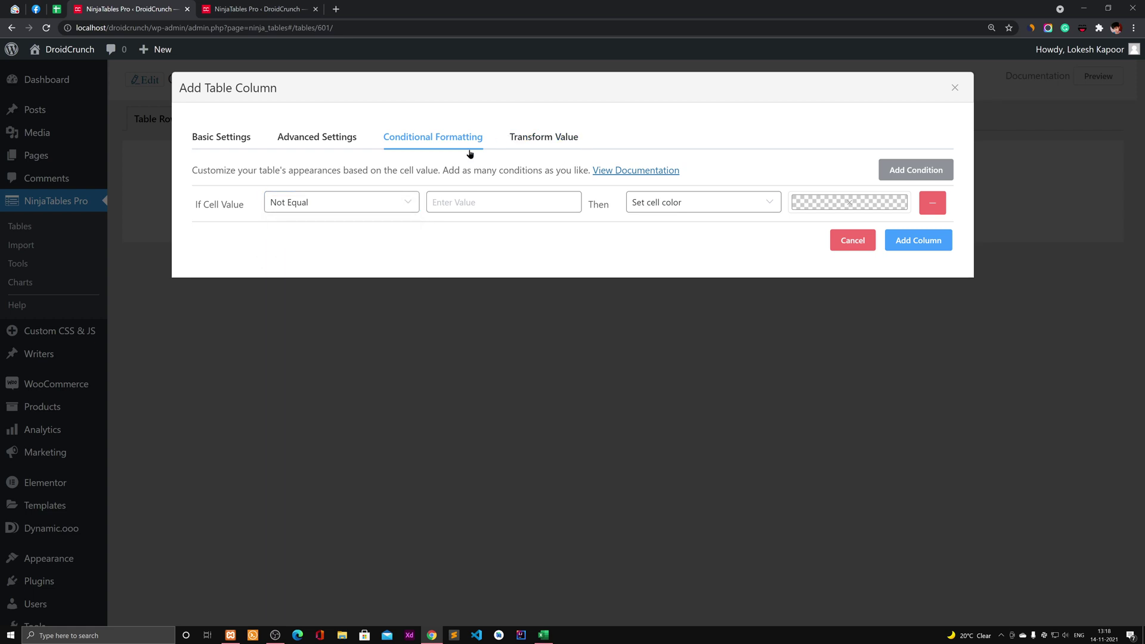
pyautogui.click(389, 203)
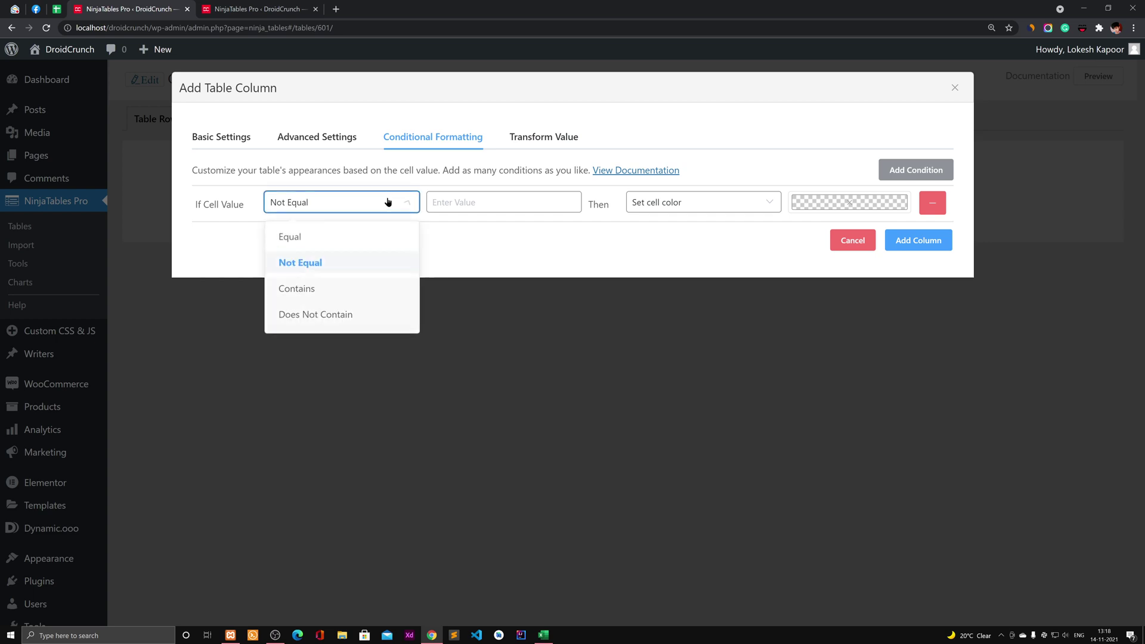
pyautogui.click(344, 242)
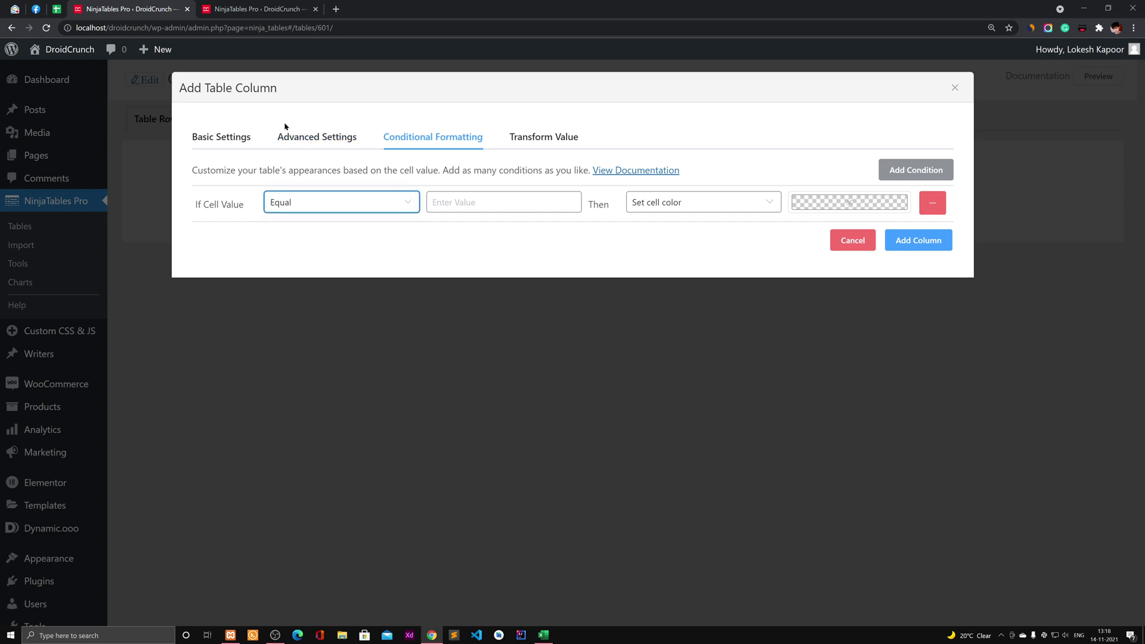
# Step: Remove the conditional formatting rule from the Name column and view the Transform Value settings
pyautogui.click(216, 138)
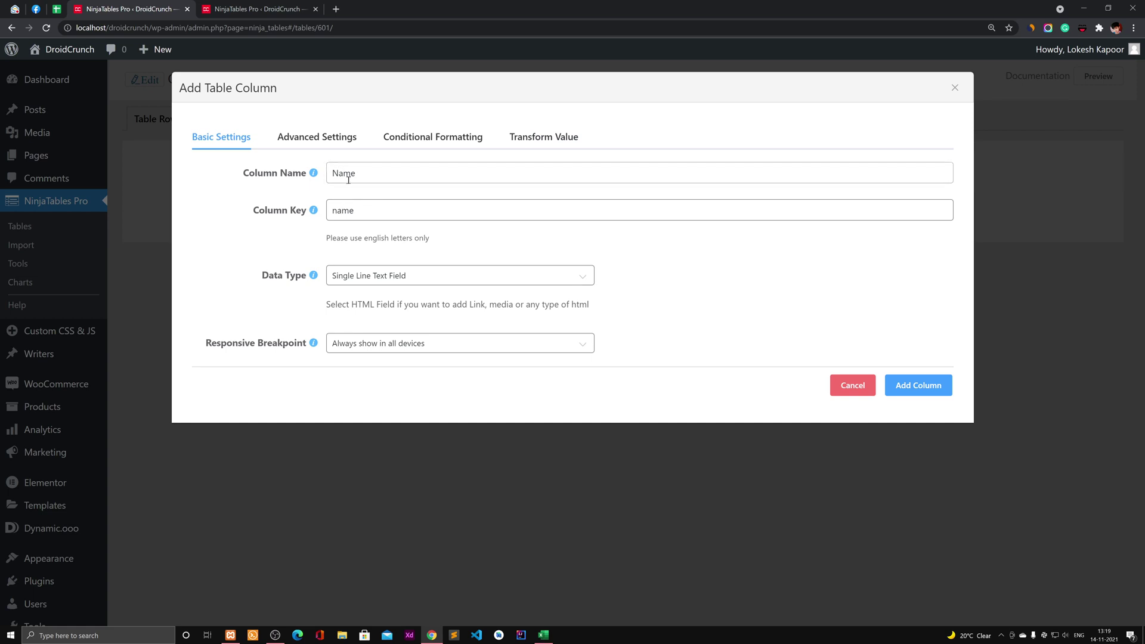
pyautogui.click(316, 137)
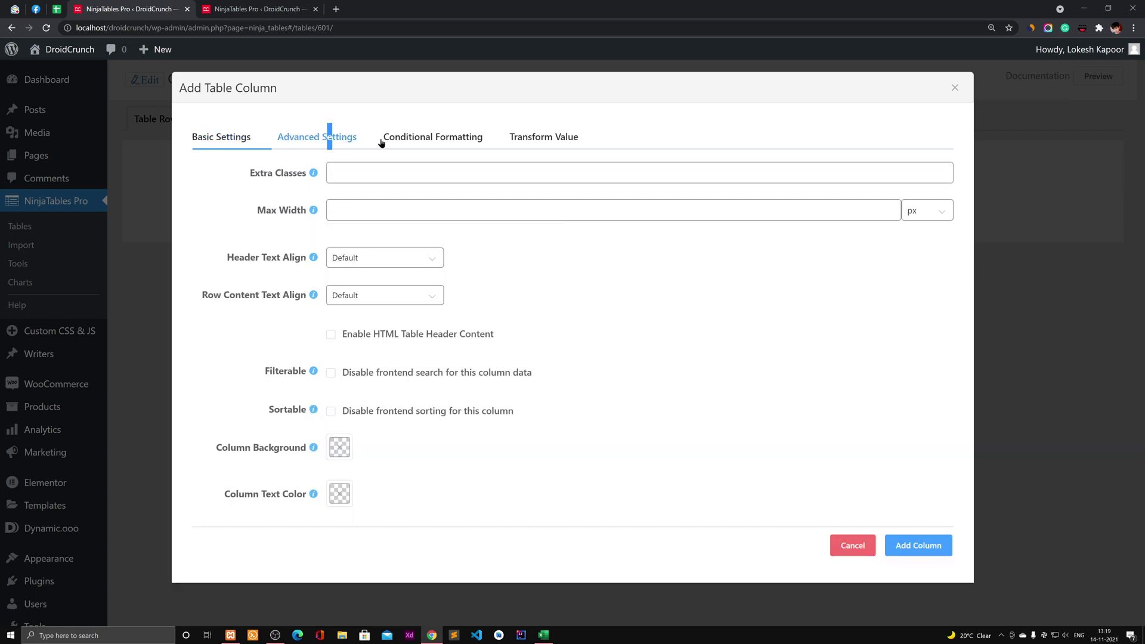
pyautogui.click(448, 142)
pyautogui.click(458, 201)
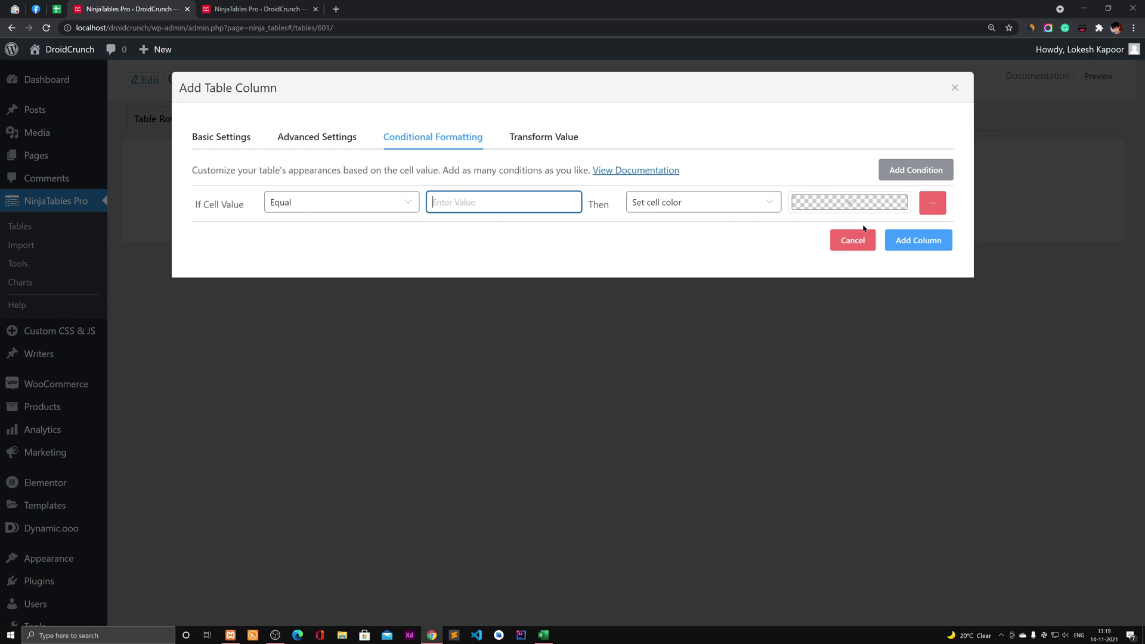
pyautogui.click(933, 203)
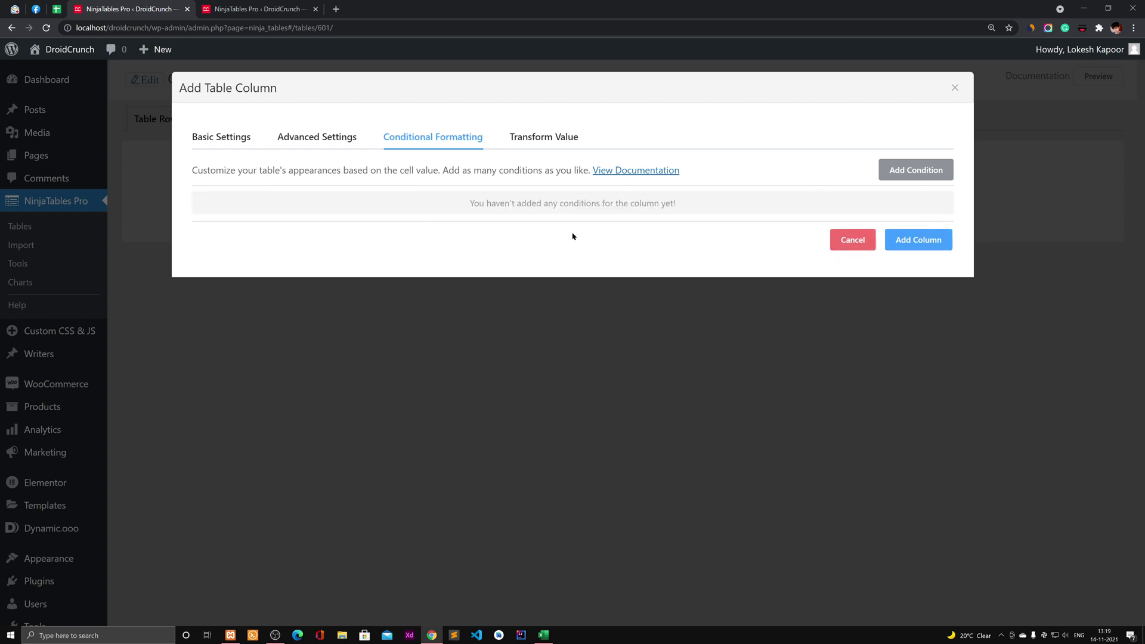
pyautogui.click(540, 143)
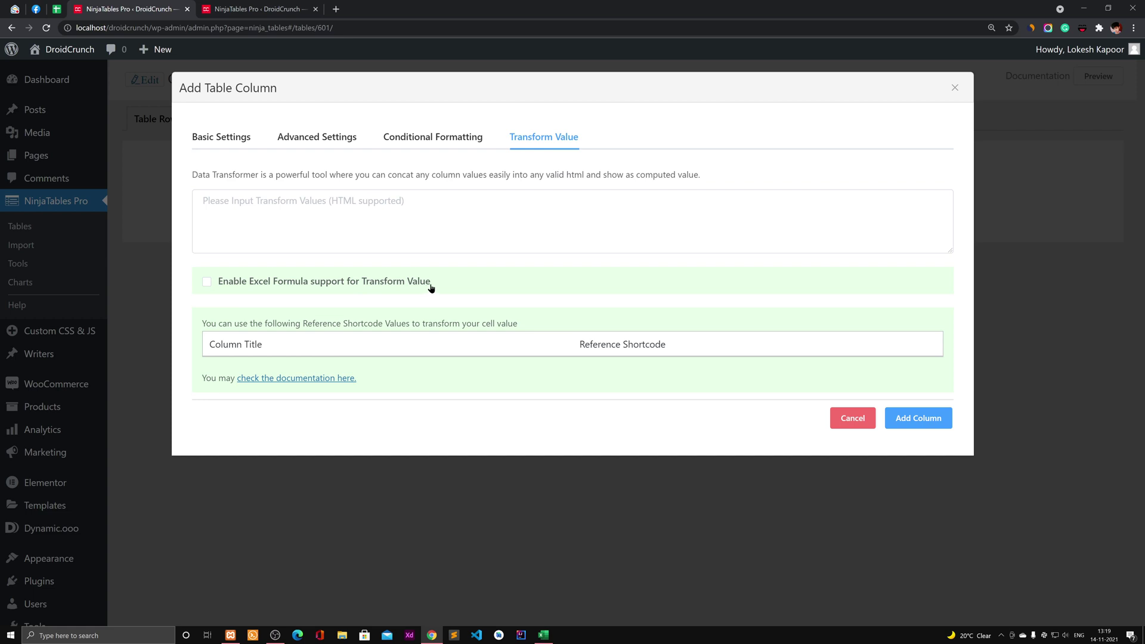
# Step: Try out Excel Formula support for the Transform Value, and add the Name column to the table
pyautogui.click(289, 283)
pyautogui.click(291, 283)
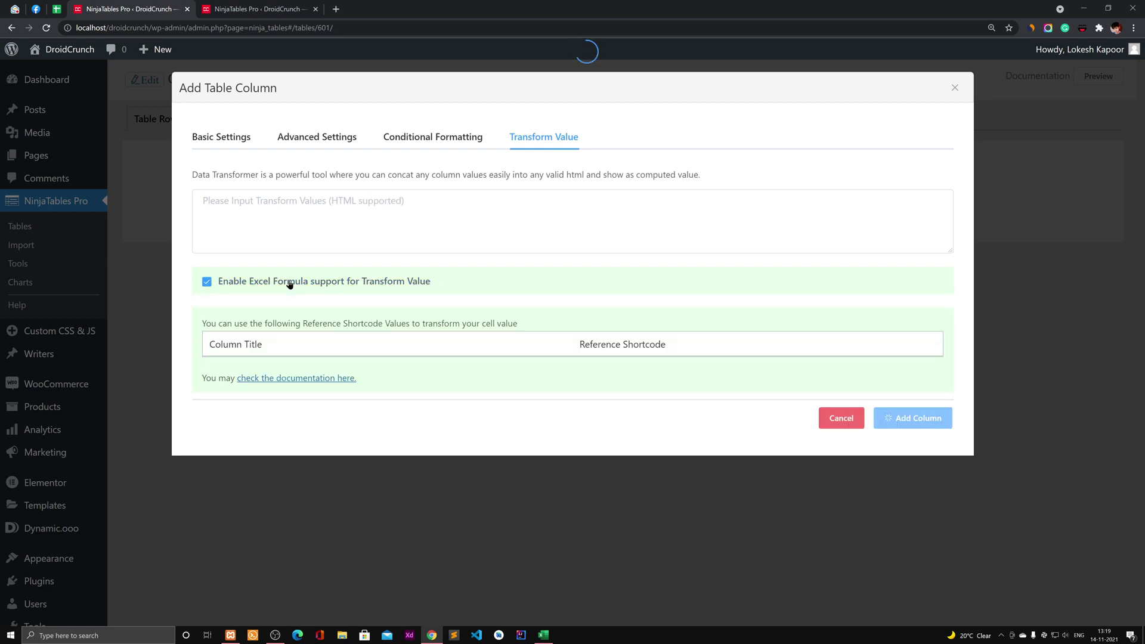
pyautogui.click(241, 136)
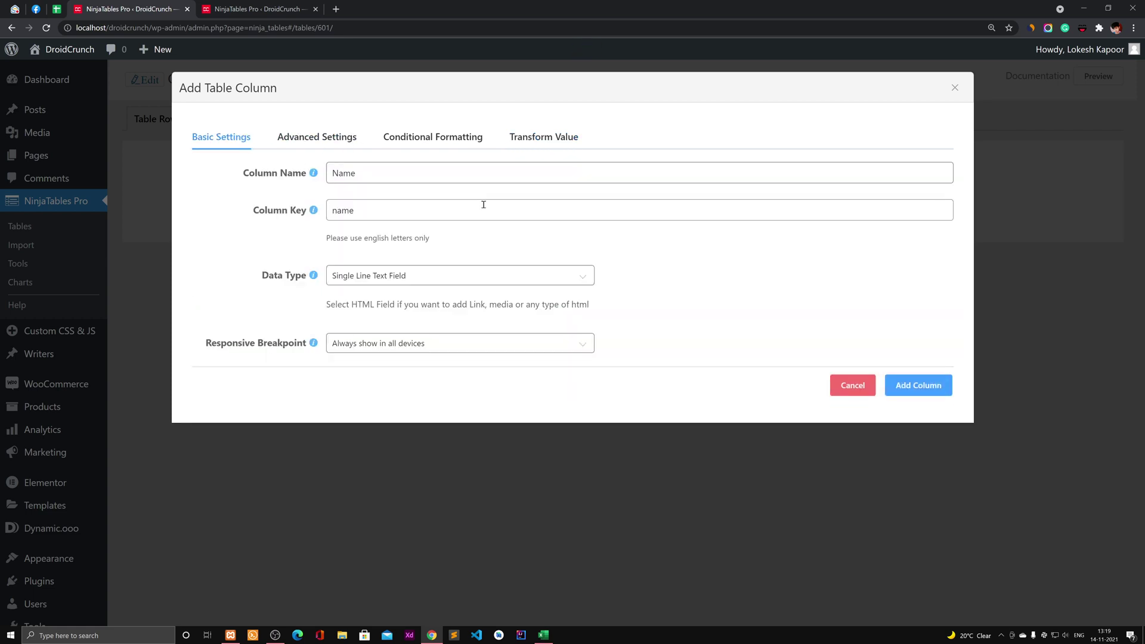
pyautogui.click(914, 386)
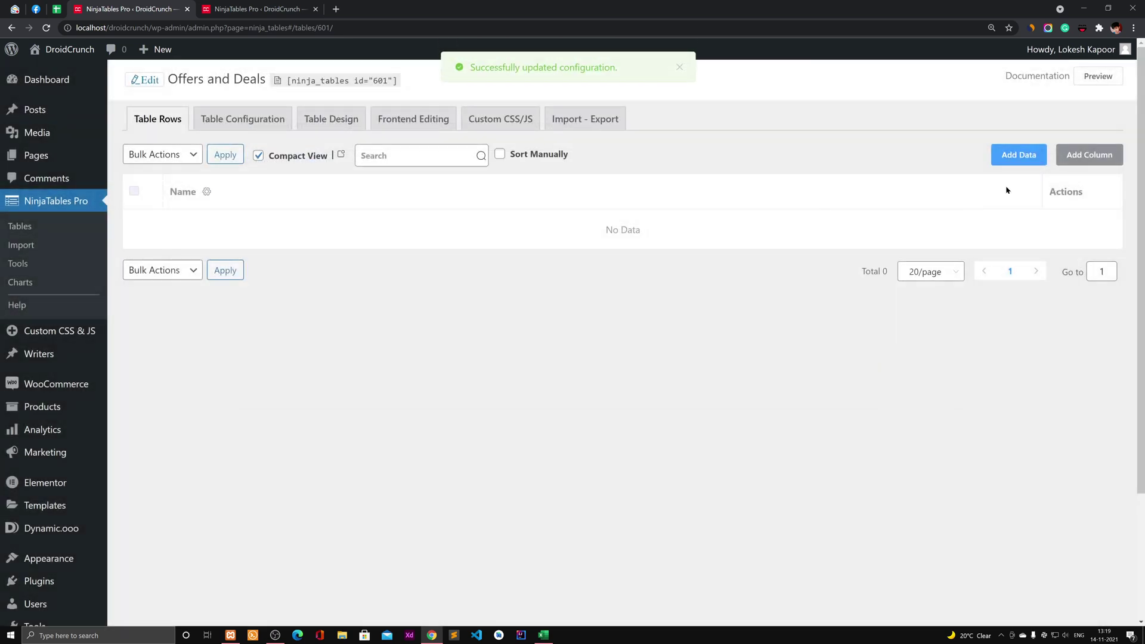
# Step: Check the headers in the affiliate spreadsheet and add a single line text column named Description to the table
pyautogui.click(1089, 155)
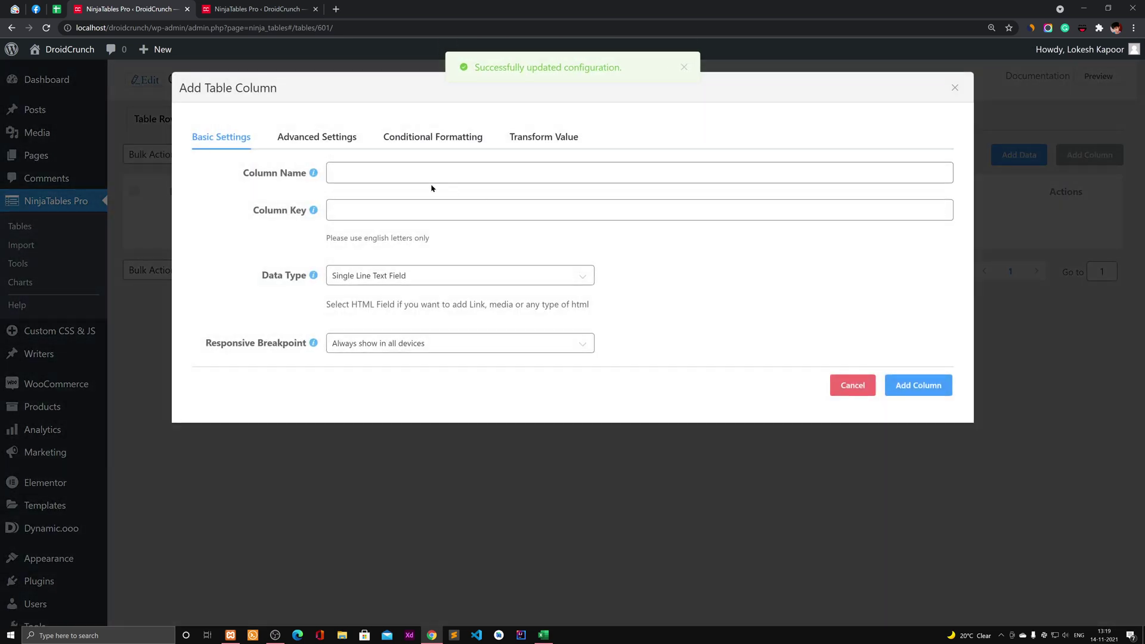
pyautogui.click(380, 171)
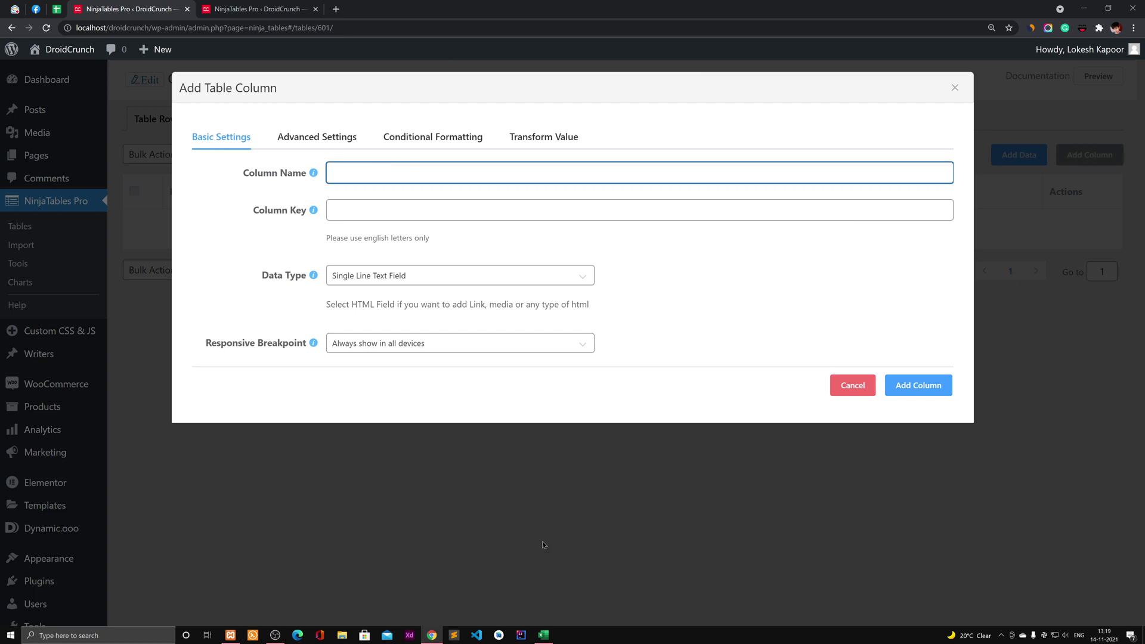
pyautogui.click(544, 634)
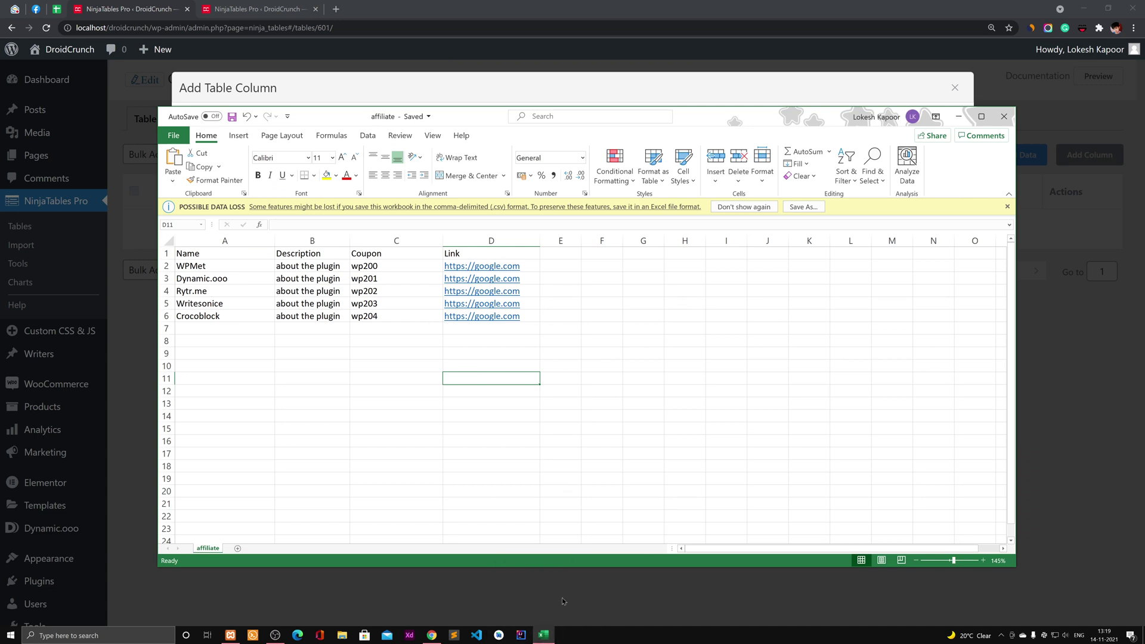
pyautogui.click(544, 635)
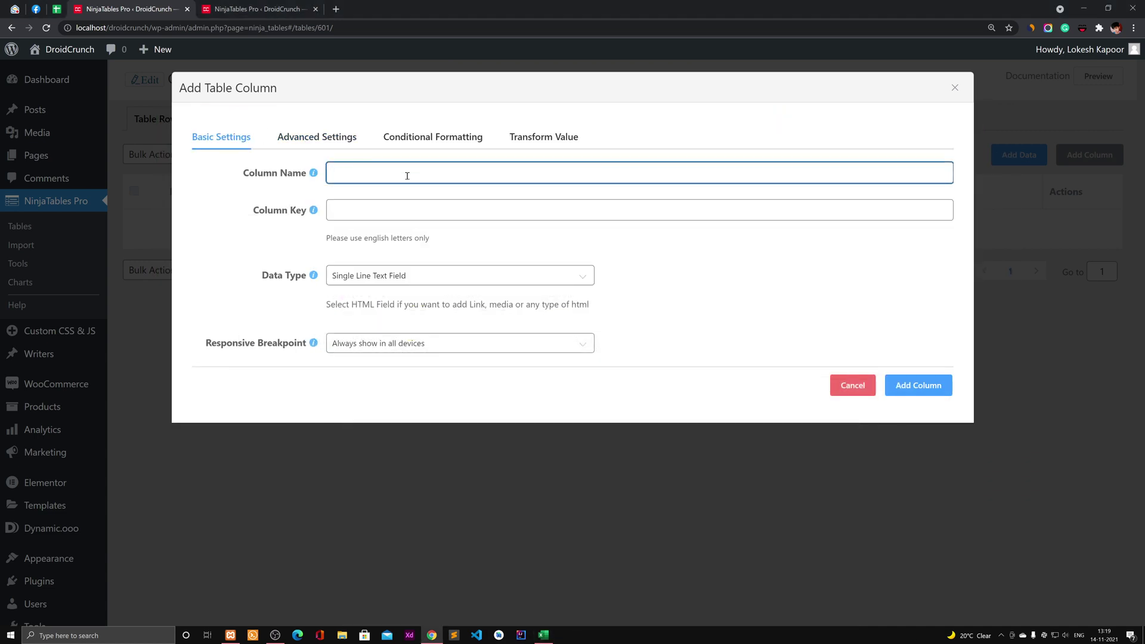
pyautogui.write('Description')
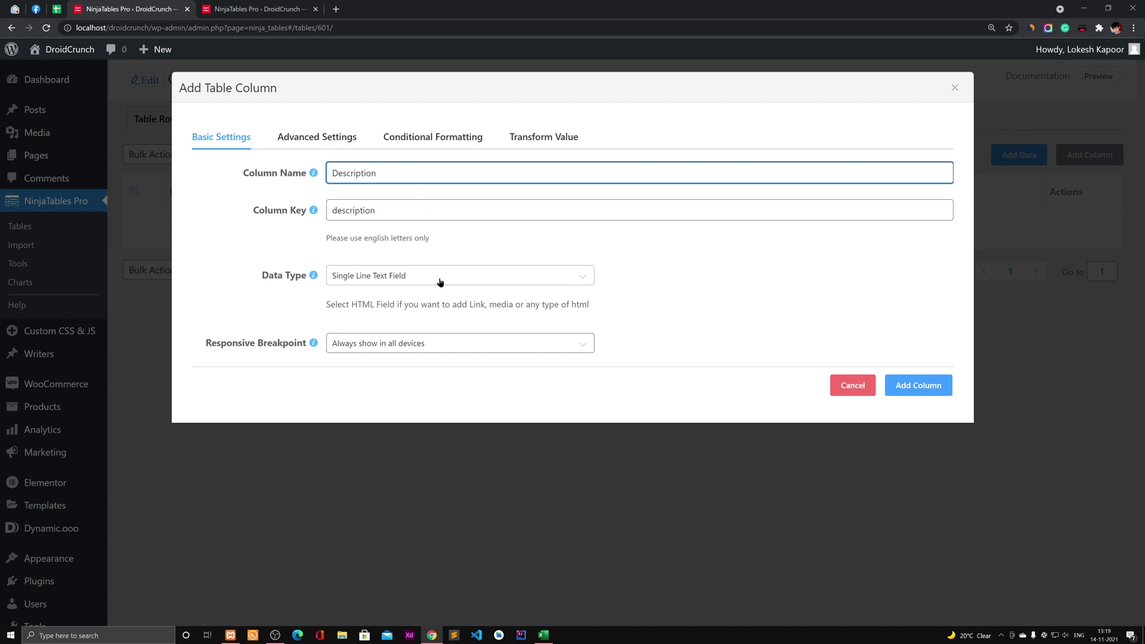
pyautogui.click(309, 133)
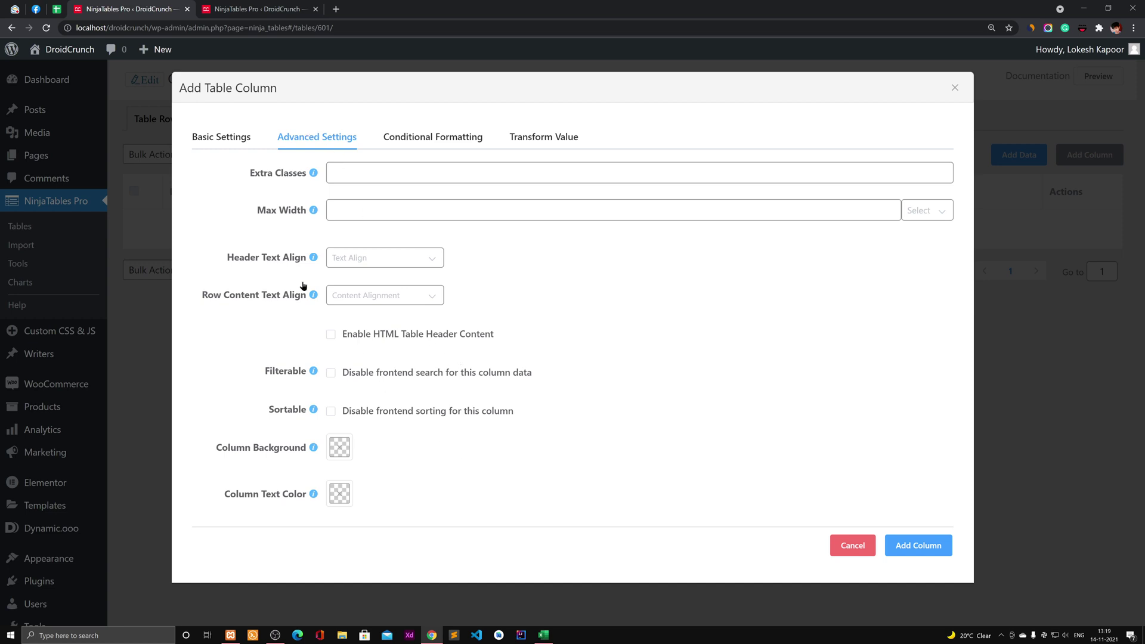
pyautogui.click(924, 546)
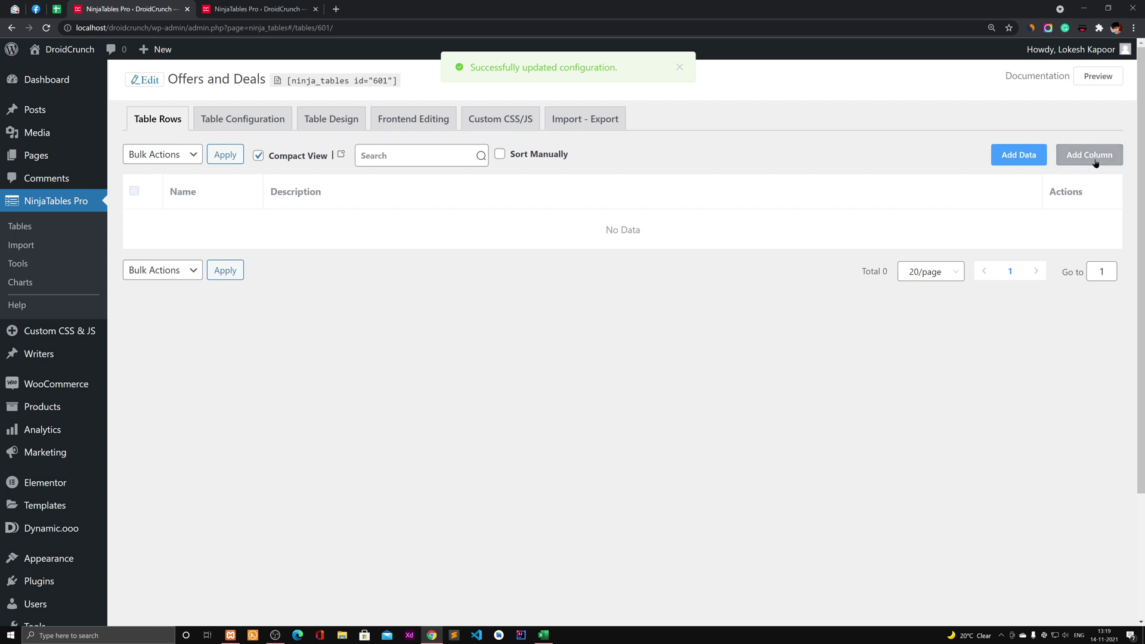
# Step: Add a single line text column named Coupon, leaving its Extra Classes setting empty
pyautogui.click(1091, 157)
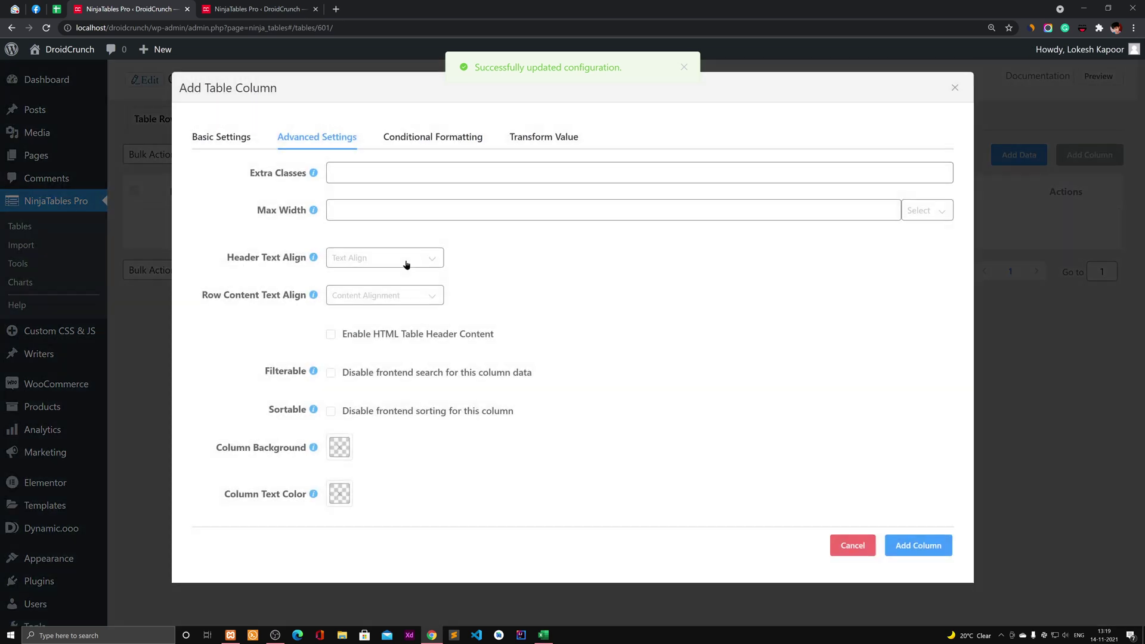
pyautogui.click(555, 638)
pyautogui.click(554, 639)
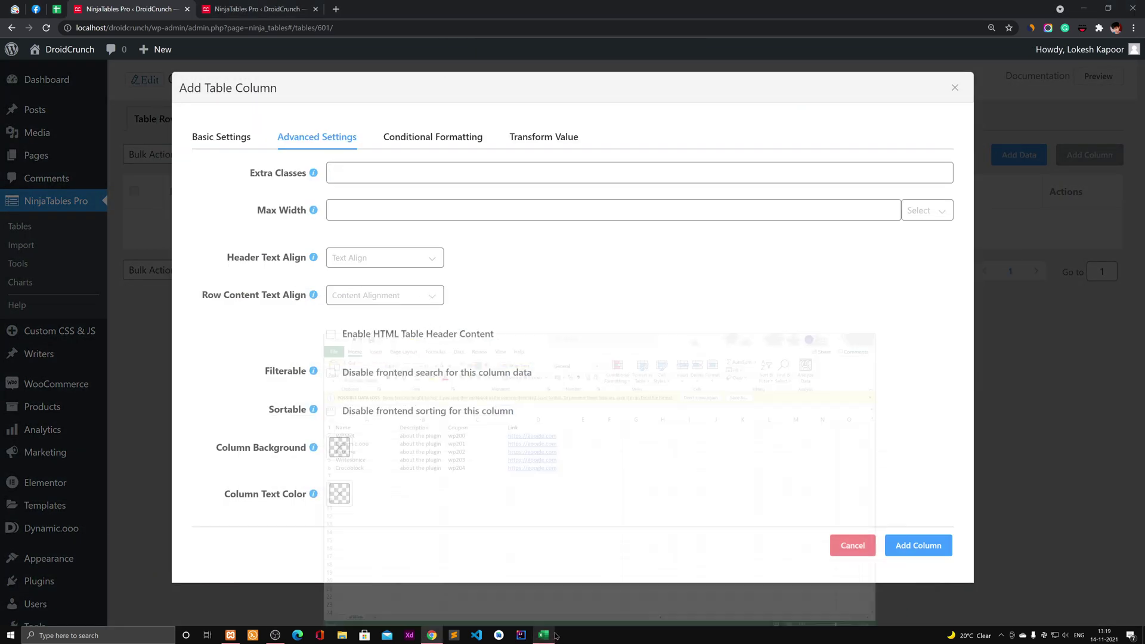
pyautogui.click(360, 174)
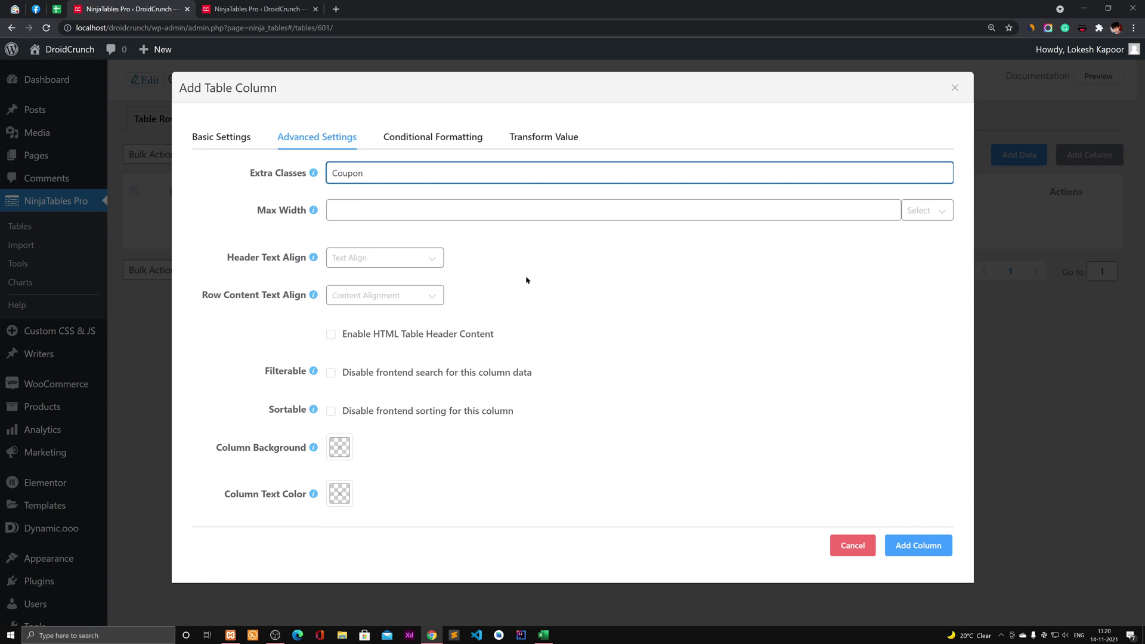
pyautogui.doubleClick(358, 173)
pyautogui.hotkey('ctrl', 'c')
pyautogui.press('BackSpace')
pyautogui.click(222, 136)
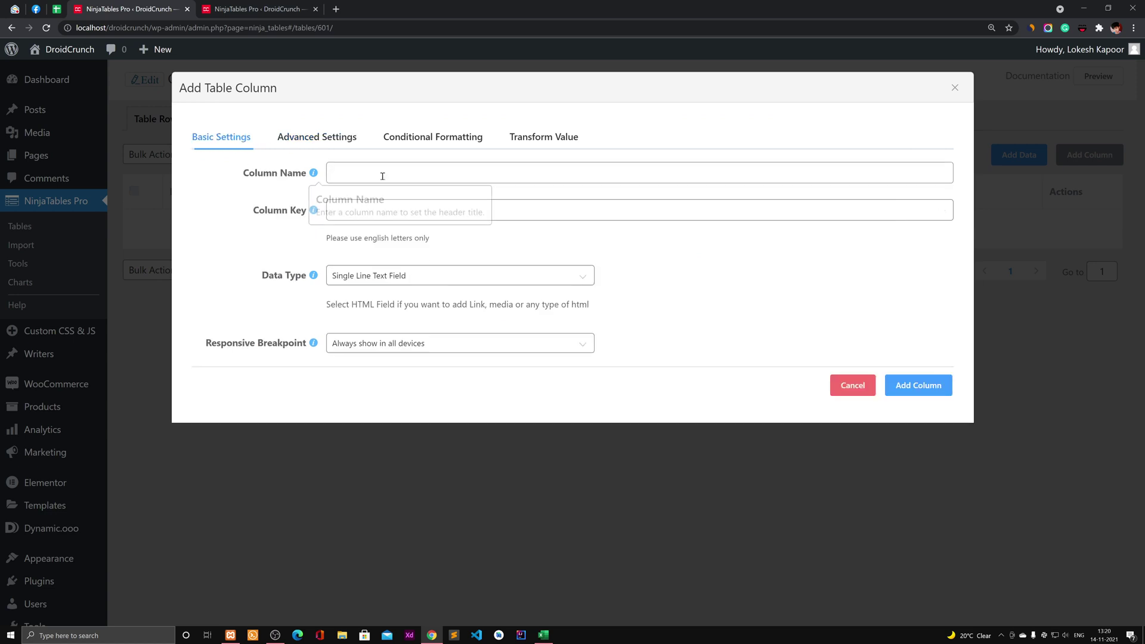
pyautogui.click(382, 176)
pyautogui.hotkey('ctrl', 'v')
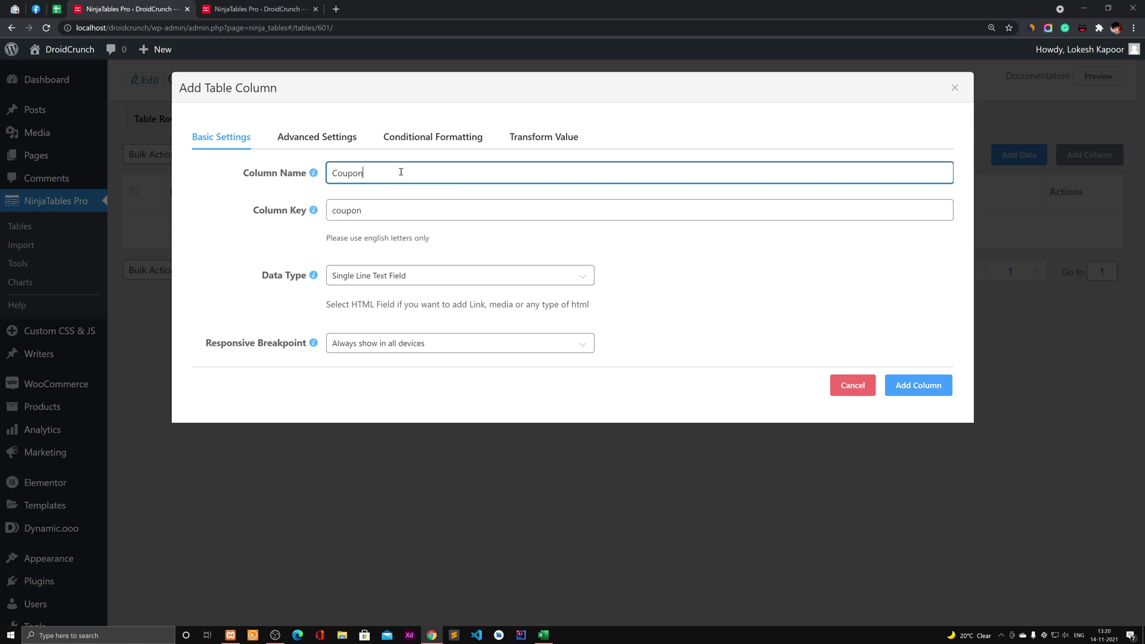
pyautogui.click(402, 225)
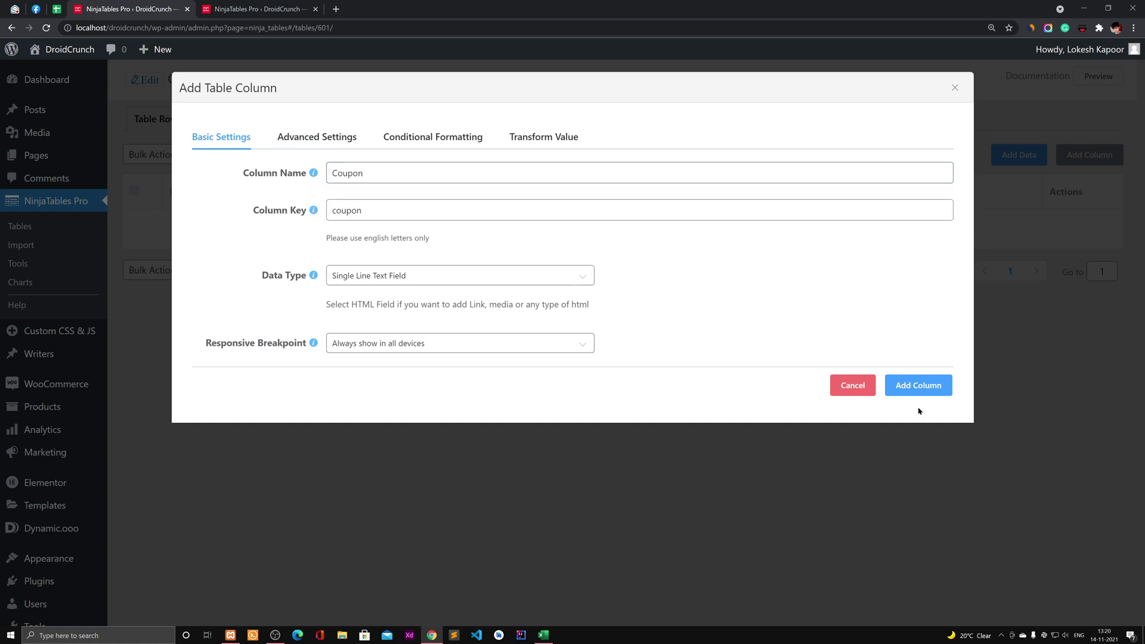
pyautogui.click(923, 391)
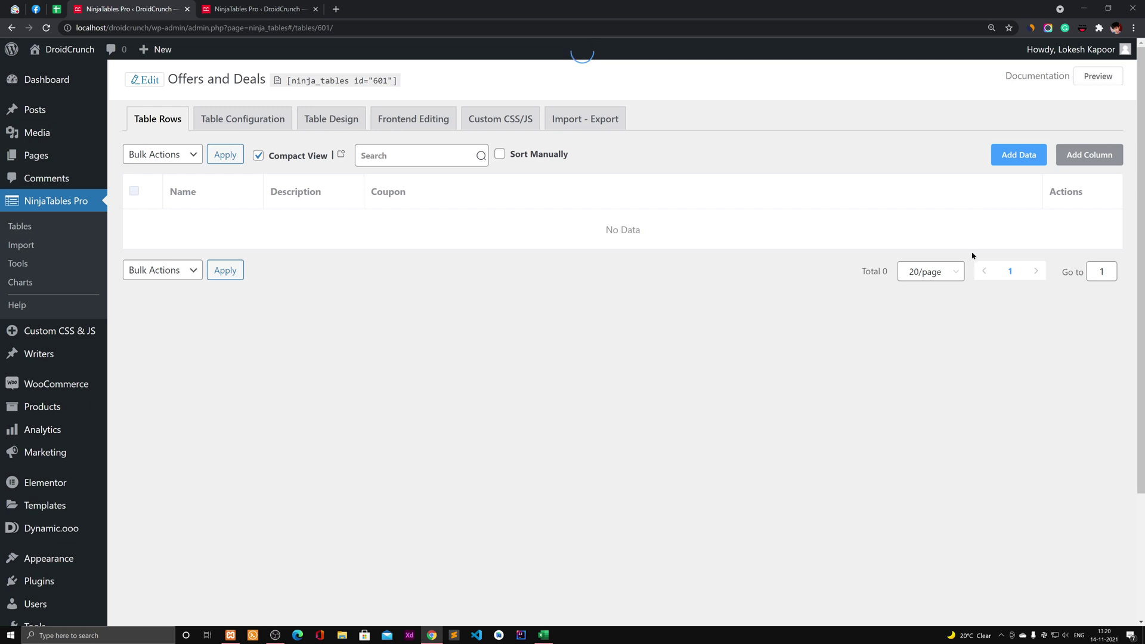
# Step: Add a column named Link with frontend search and frontend sorting disabled
pyautogui.click(1088, 157)
pyautogui.click(345, 169)
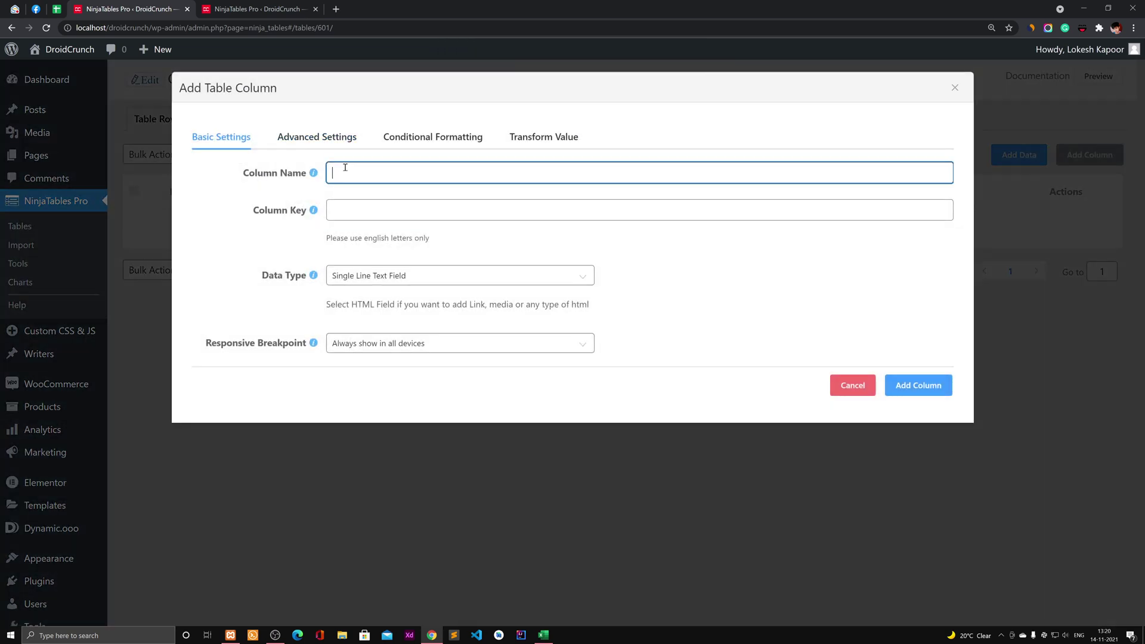
pyautogui.write('Link')
pyautogui.click(322, 138)
pyautogui.click(370, 417)
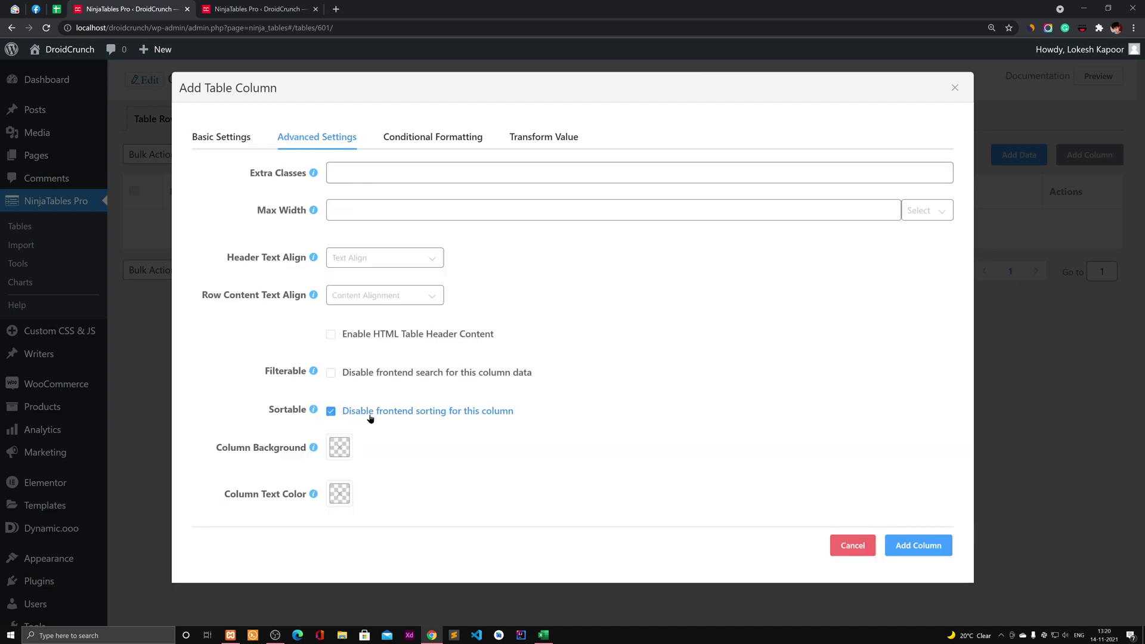
pyautogui.click(377, 372)
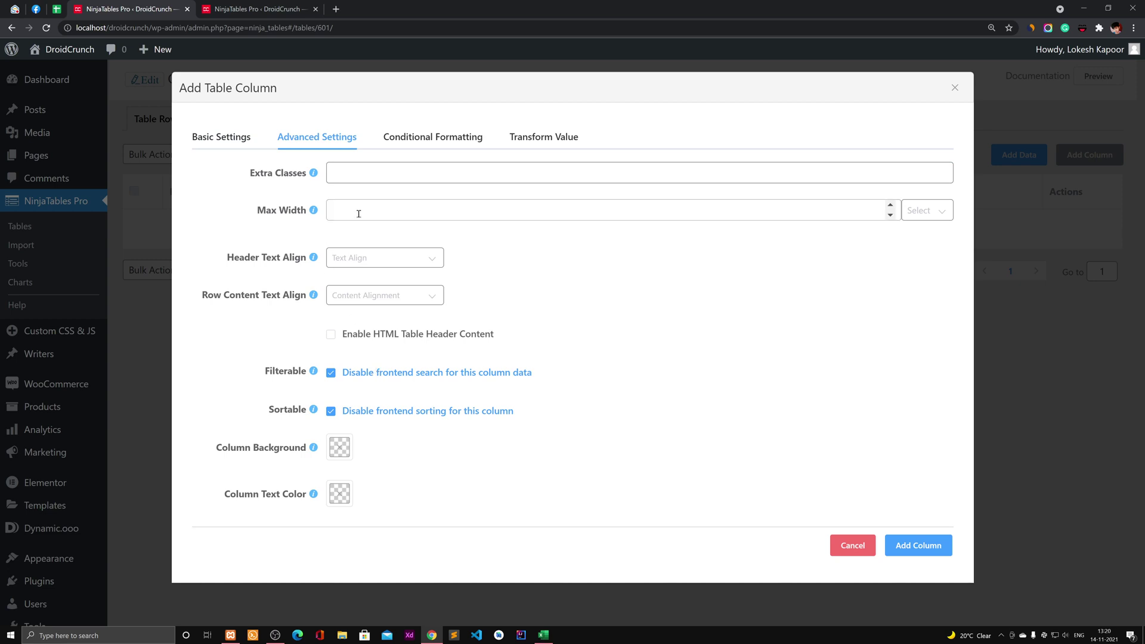
pyautogui.moveTo(313, 371)
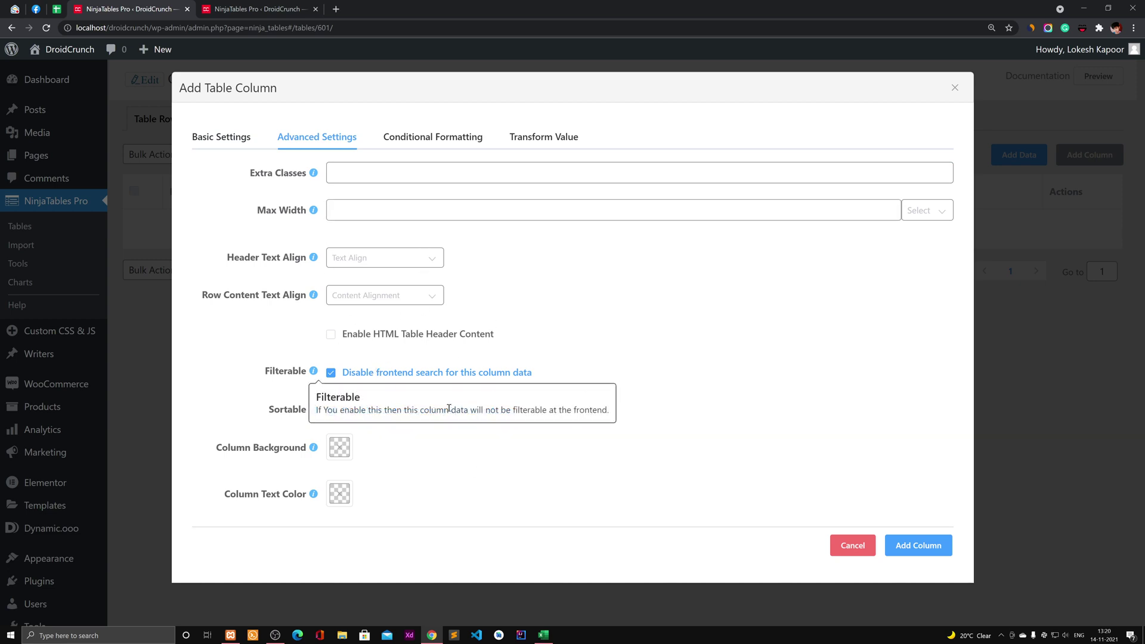
pyautogui.click(222, 138)
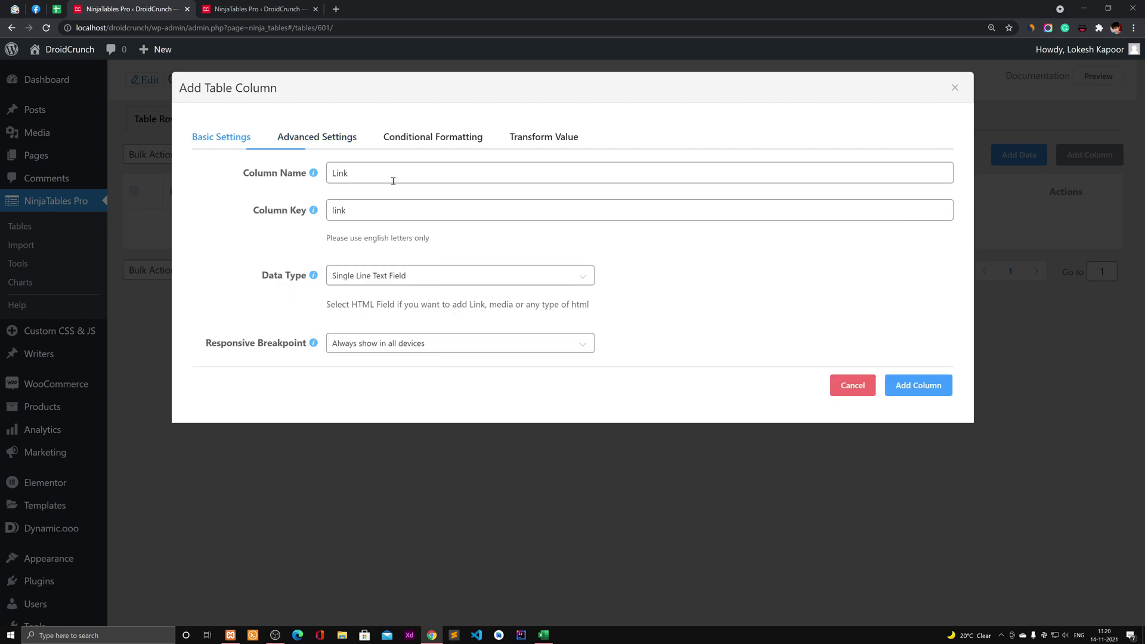
pyautogui.click(919, 386)
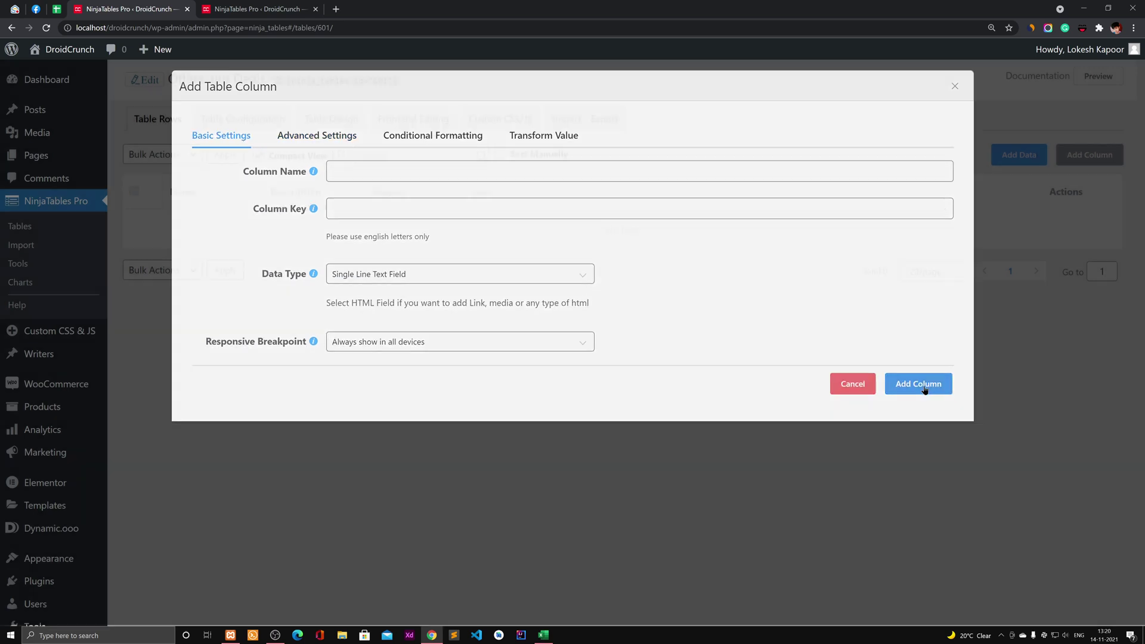
# Step: Disable frontend search and frontend sorting for the existing Coupon column and save the change
pyautogui.click(416, 192)
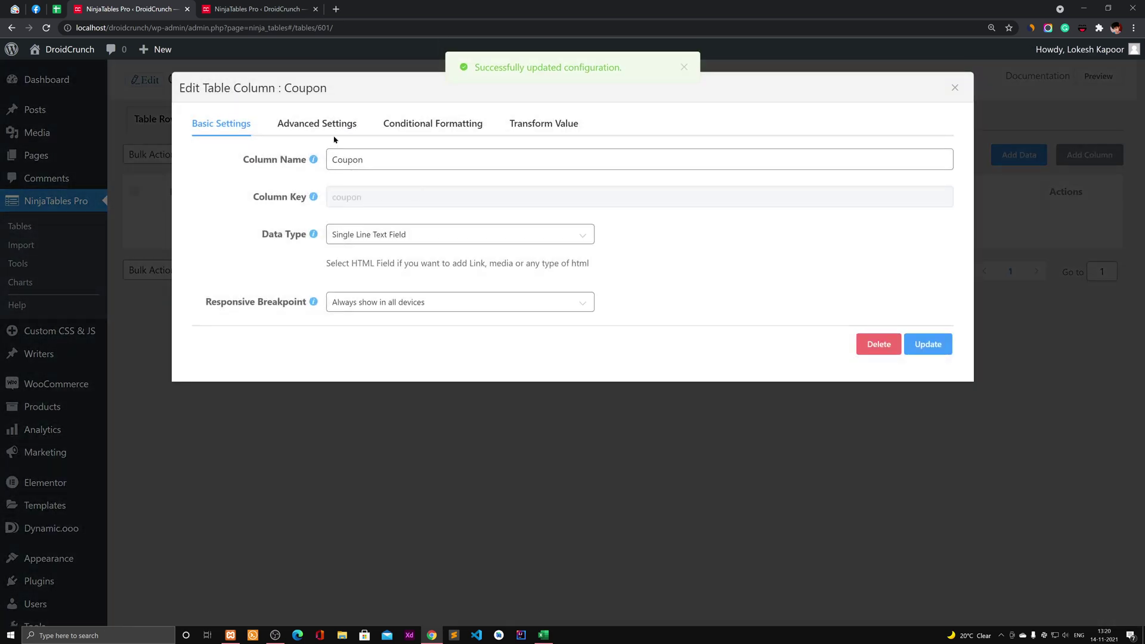
pyautogui.click(328, 124)
pyautogui.click(379, 358)
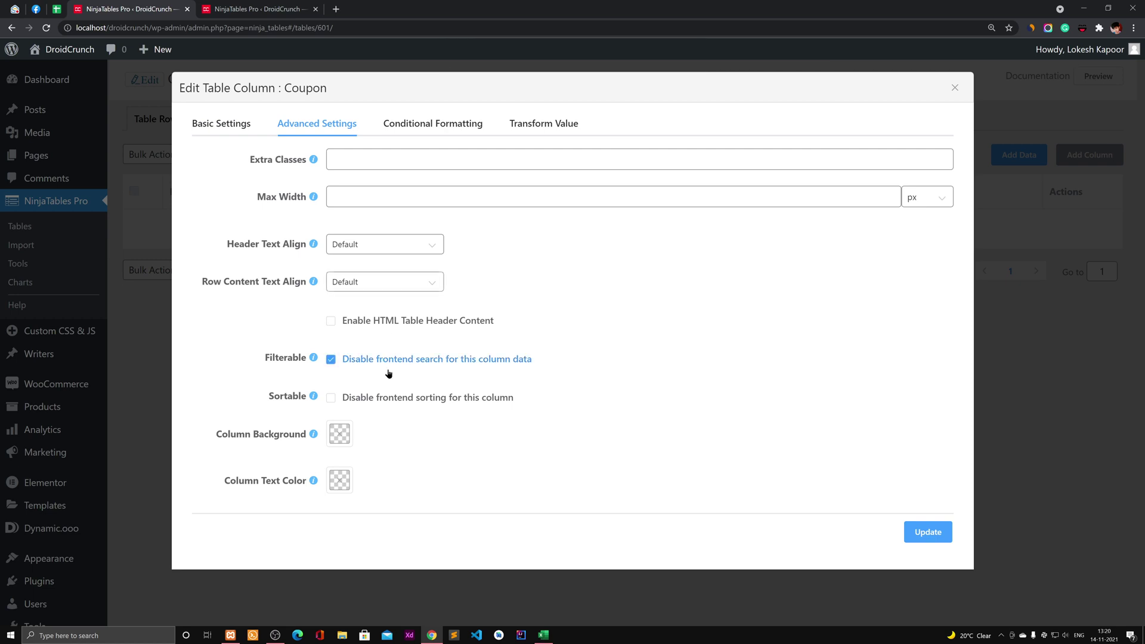
pyautogui.click(388, 397)
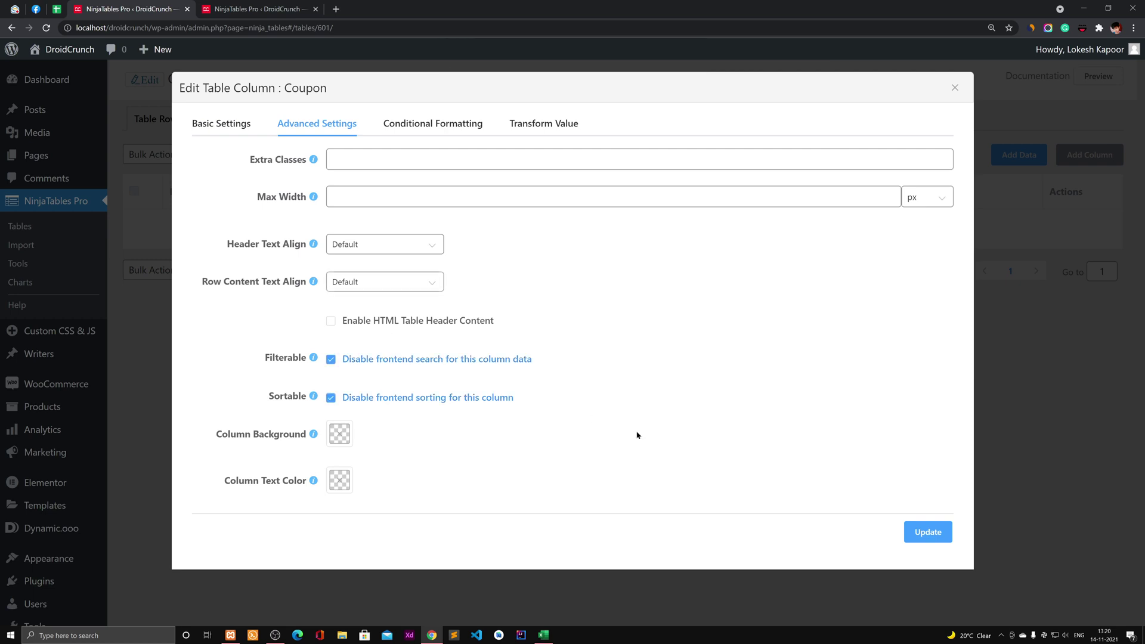
pyautogui.click(908, 531)
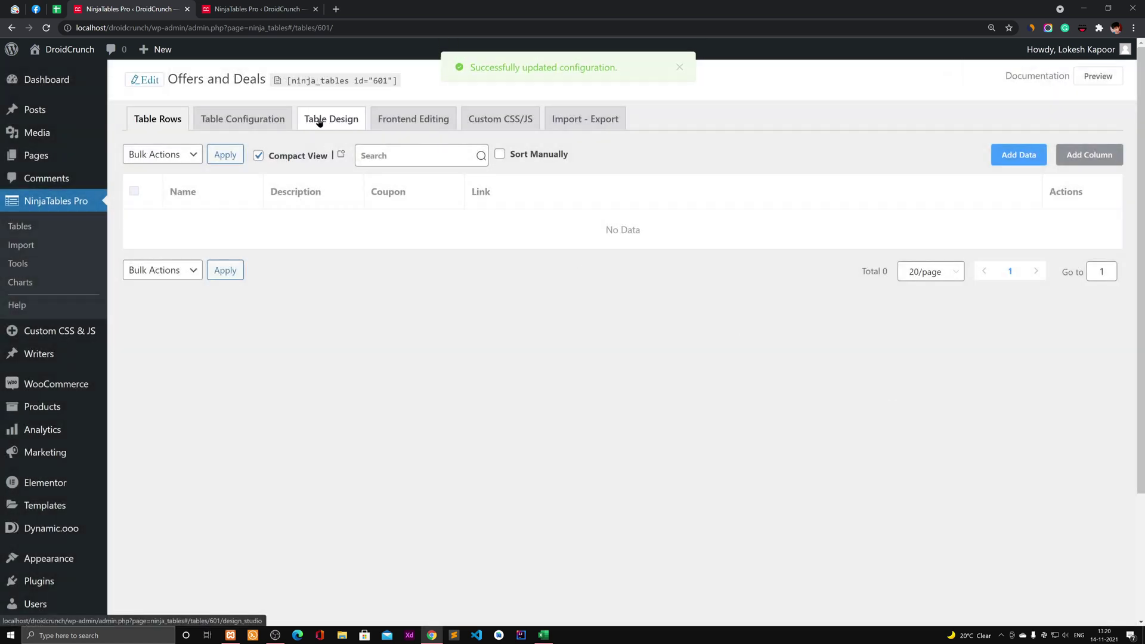
# Step: Examine the column visibility list in the table design preview and the entry fields of the Add Data form
pyautogui.click(311, 120)
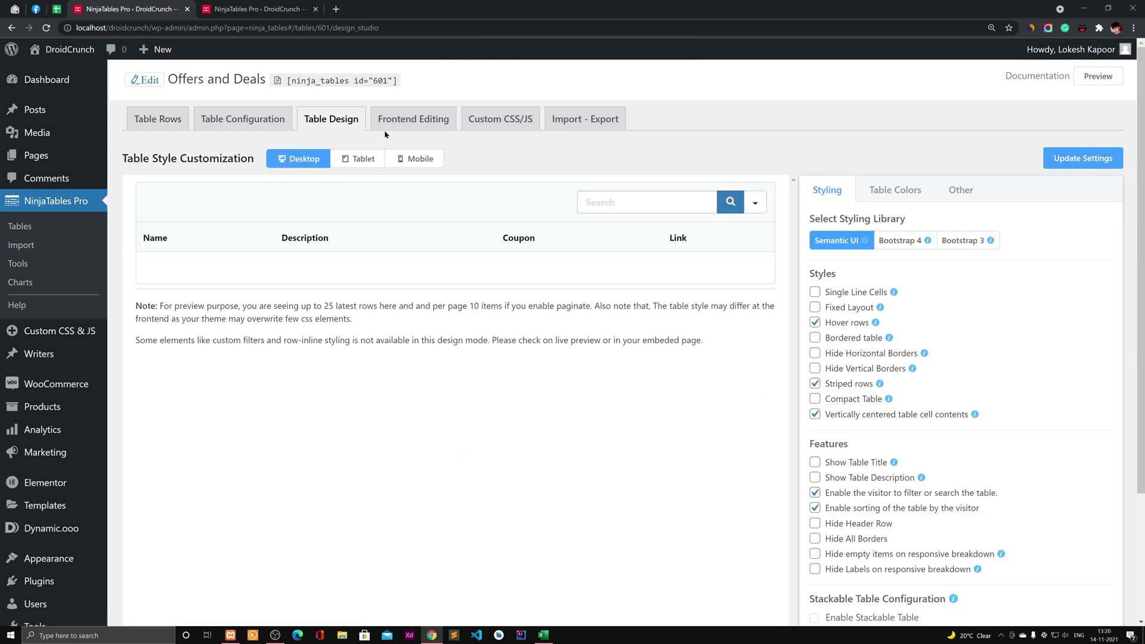
pyautogui.click(747, 203)
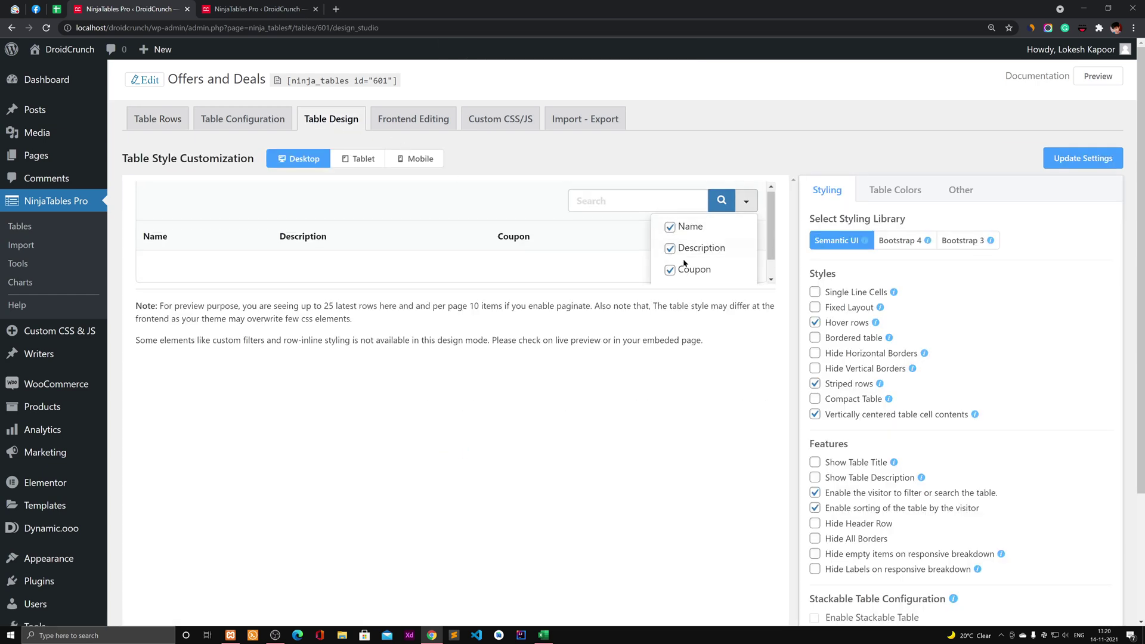
pyautogui.scroll(-1, 689, 265)
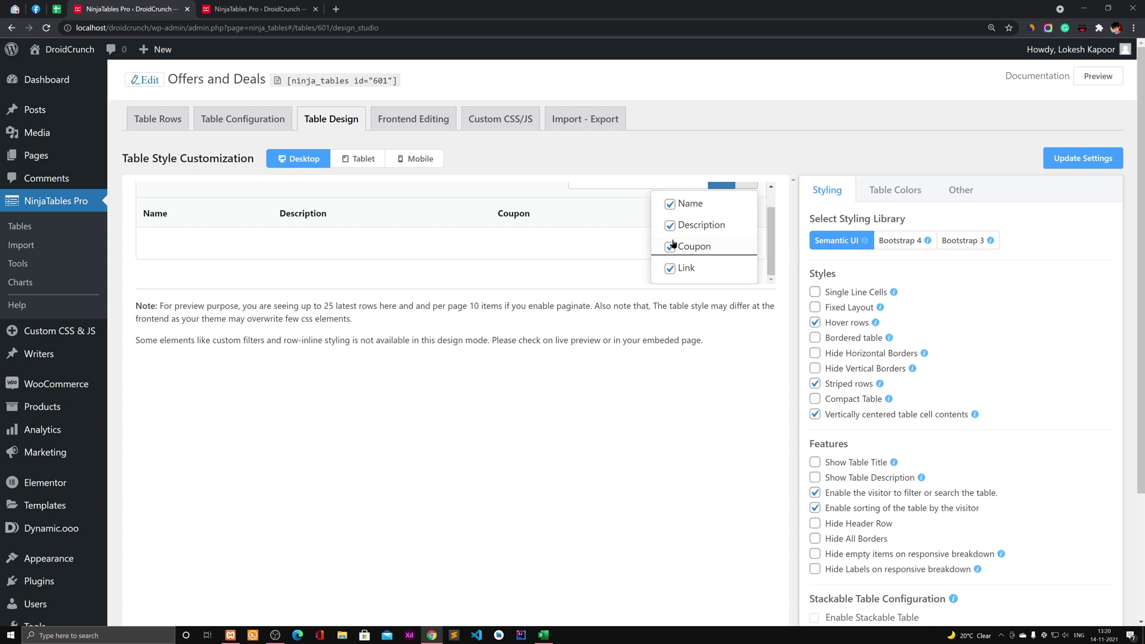
pyautogui.click(178, 124)
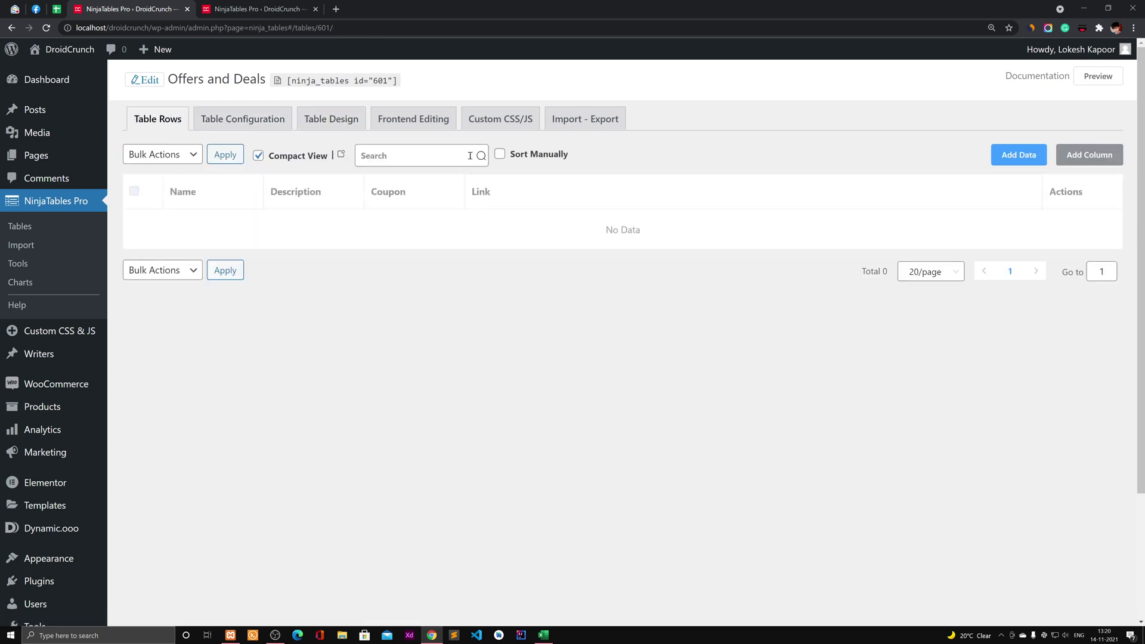
pyautogui.click(1018, 155)
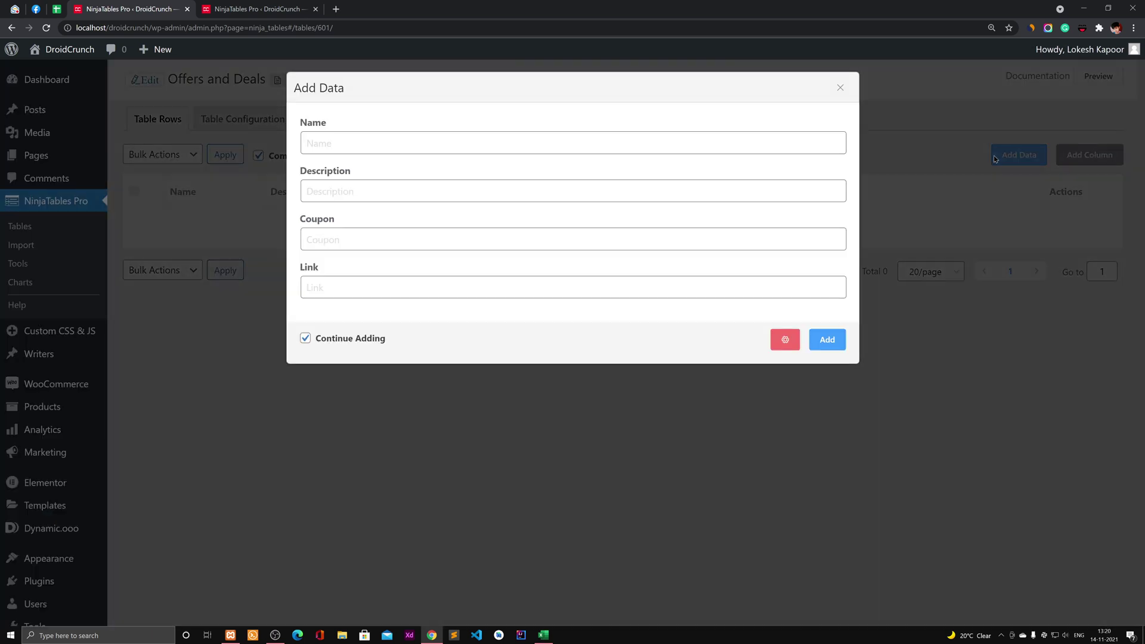
pyautogui.click(840, 88)
# Step: Change the Link column's data type to Button/Link
pyautogui.click(498, 197)
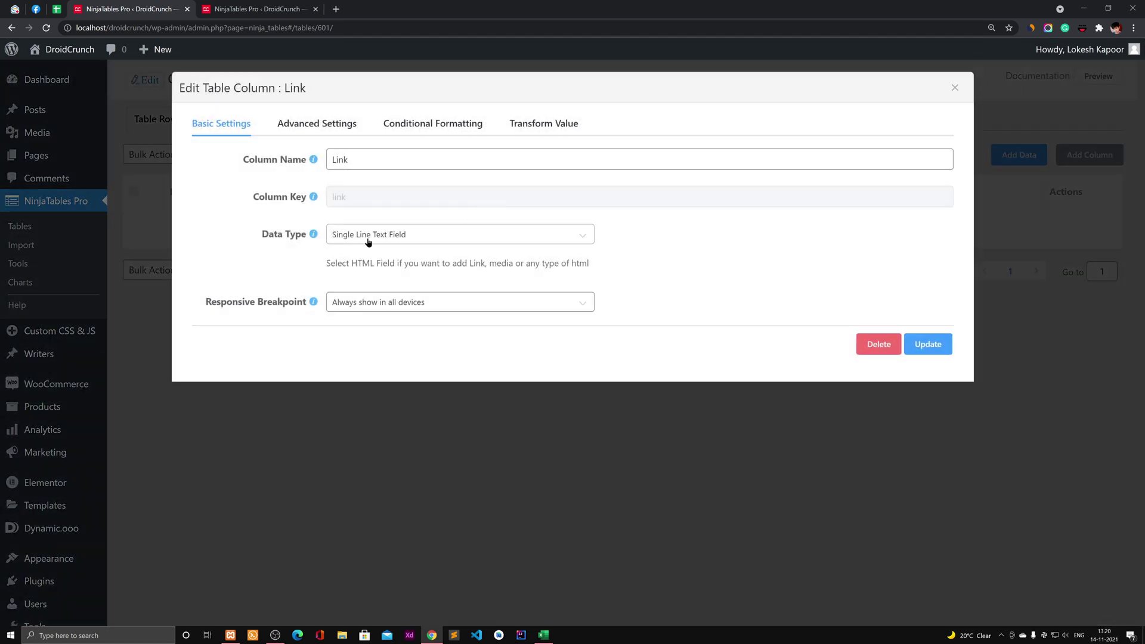
pyautogui.click(368, 239)
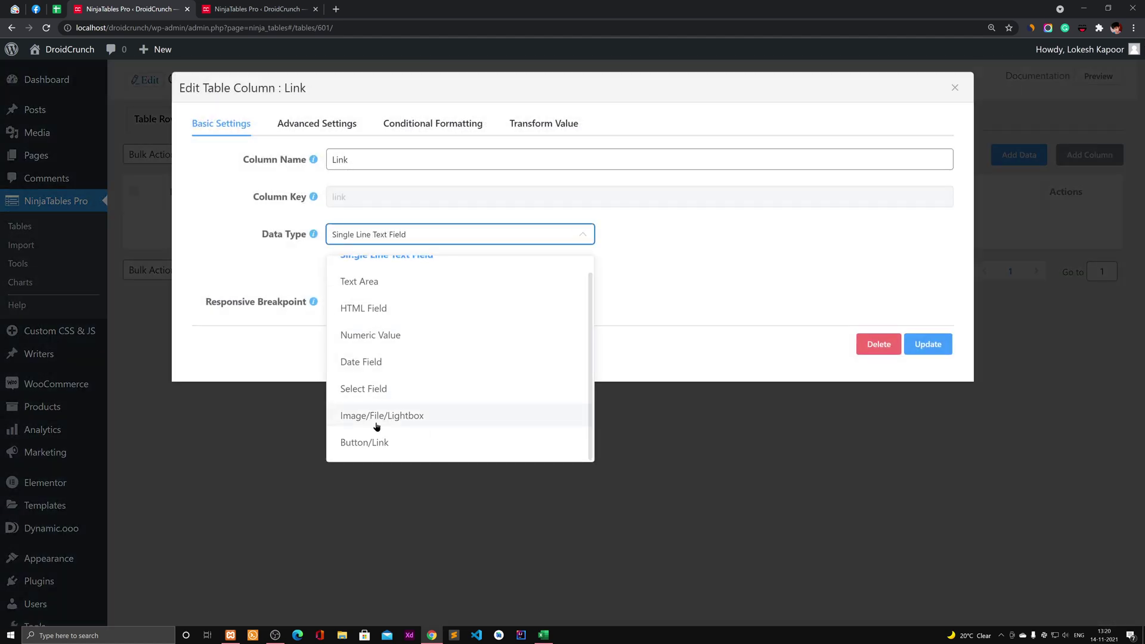
pyautogui.click(394, 442)
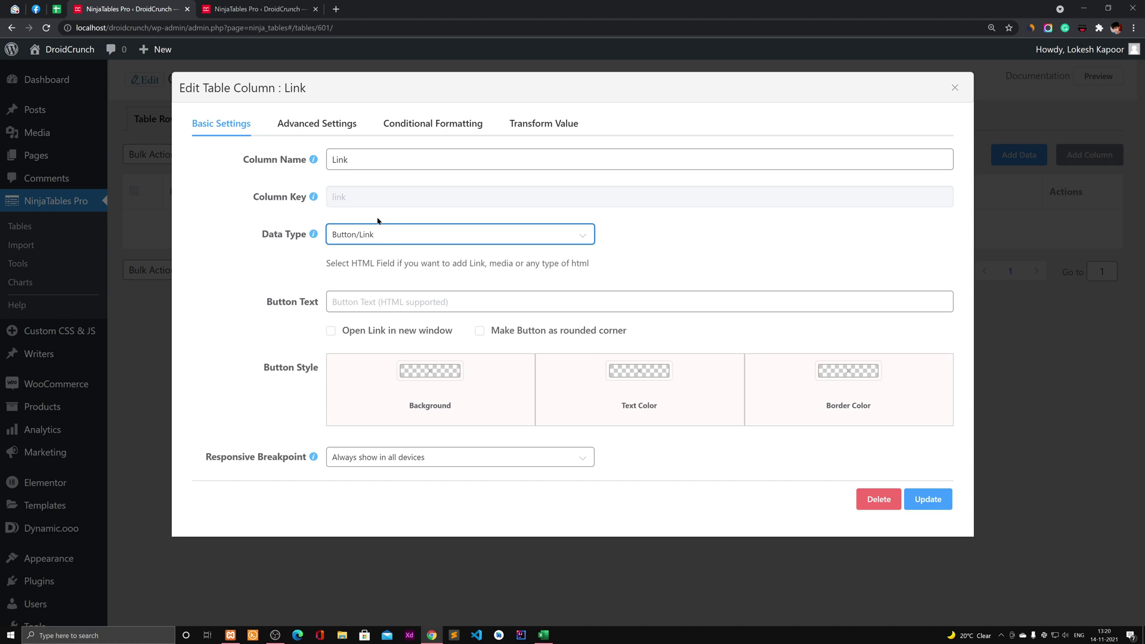
# Step: Set the Link column's button text to "Get Offer" and make its links open in a new window
pyautogui.click(362, 303)
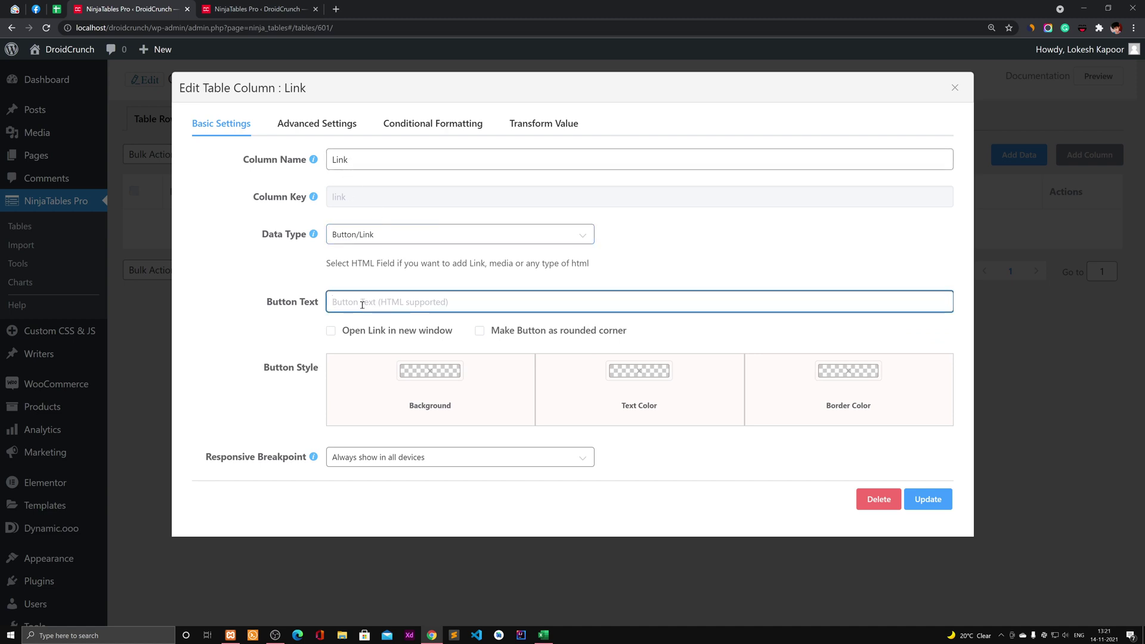
pyautogui.write('Get Offer')
pyautogui.click(368, 332)
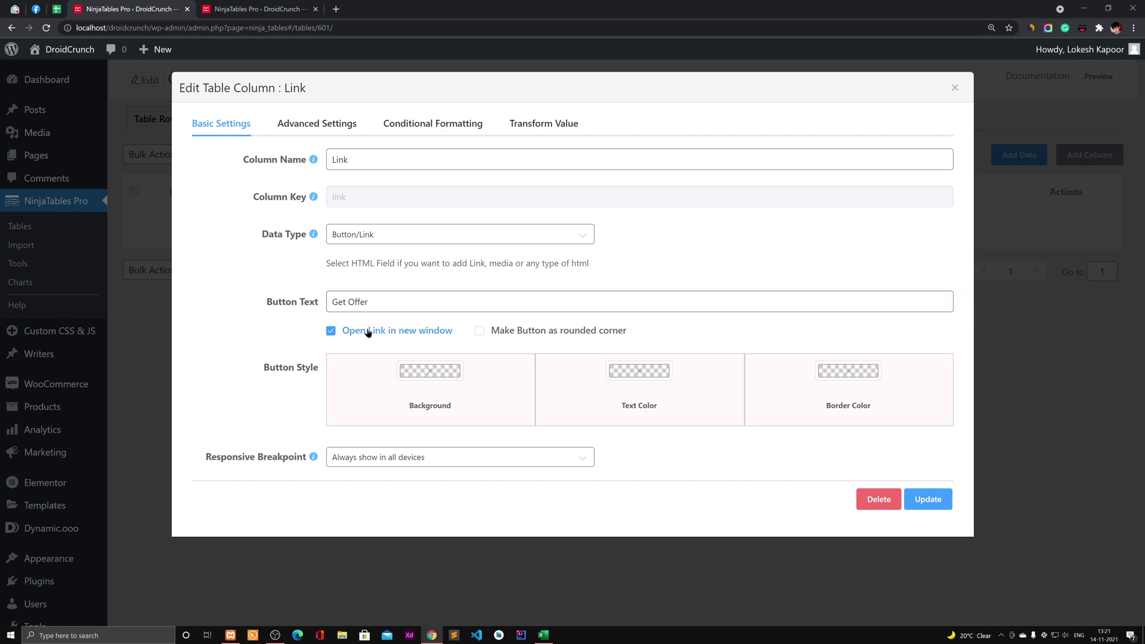
# Step: Give the Link column's button a red background and white text, and save the column settings
pyautogui.click(469, 416)
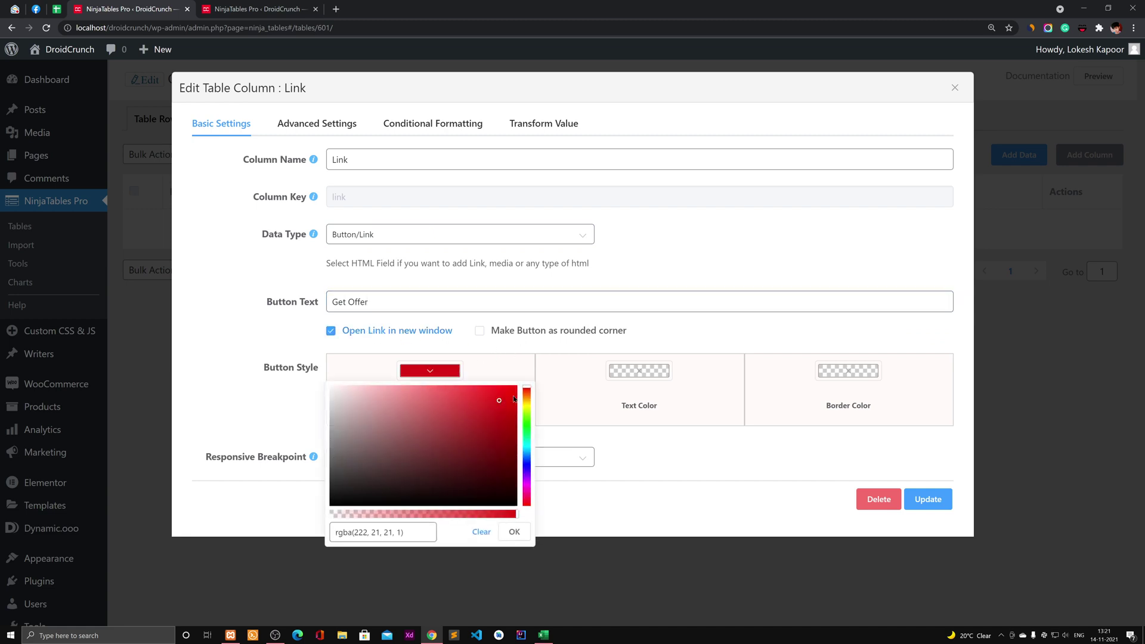
pyautogui.click(614, 374)
pyautogui.click(539, 386)
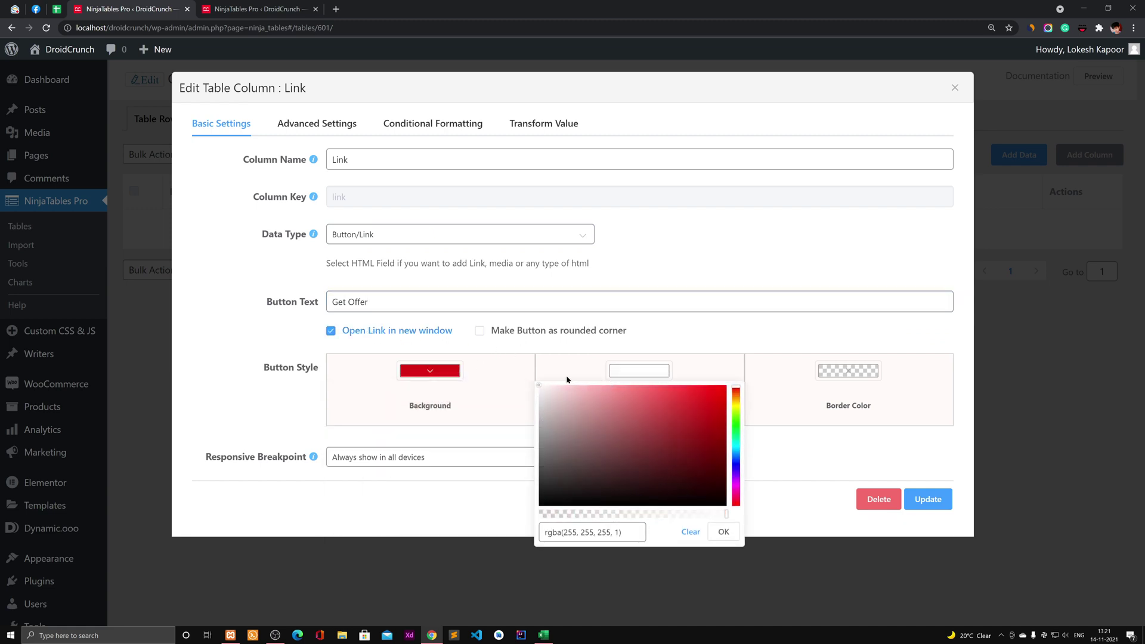
pyautogui.click(499, 435)
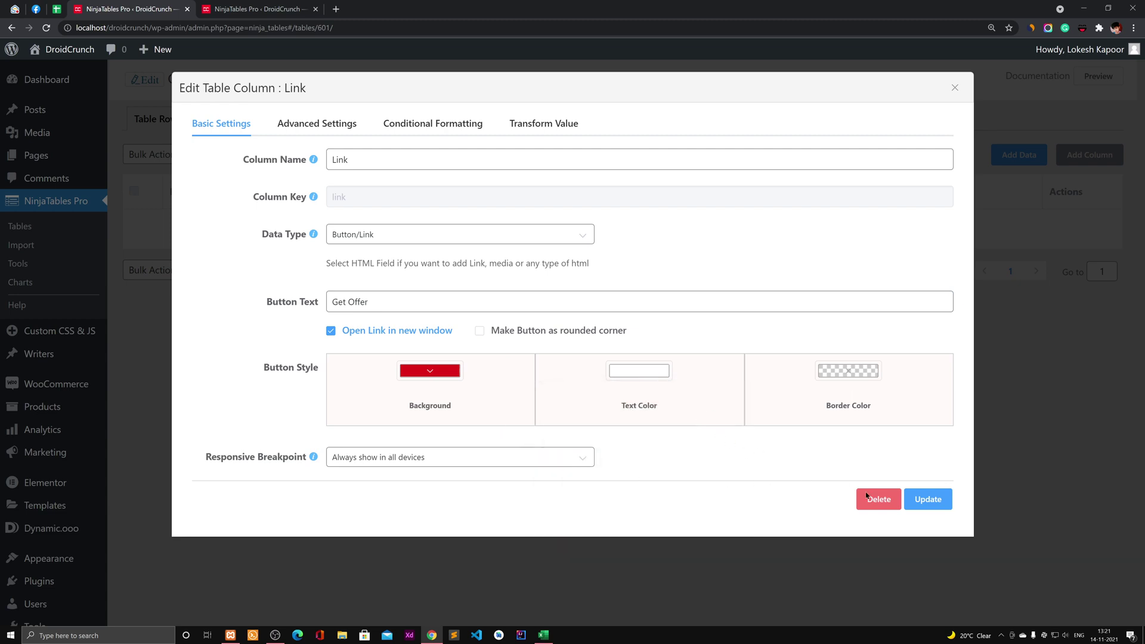
pyautogui.click(928, 500)
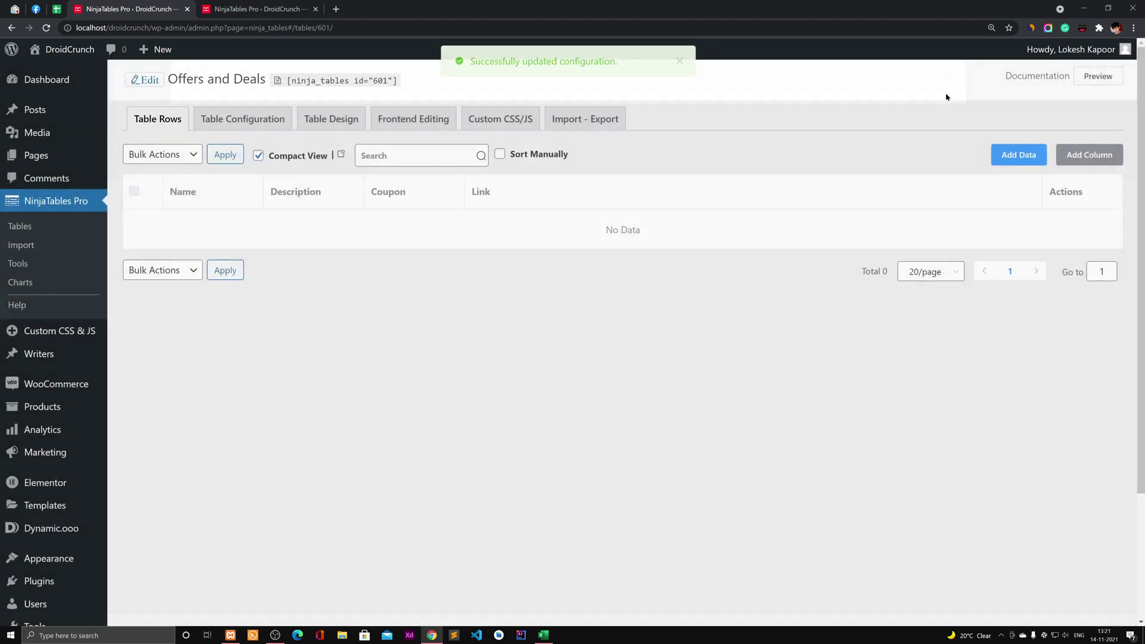
pyautogui.click(1009, 158)
pyautogui.click(391, 141)
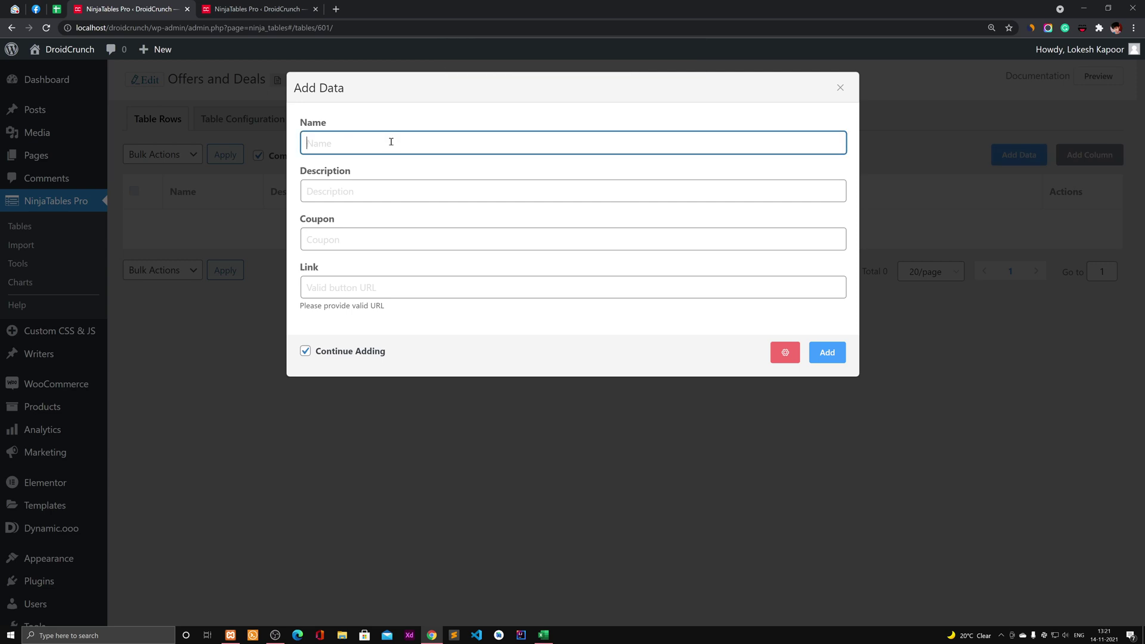
pyautogui.write('Woocommerce')
pyautogui.press('Tab')
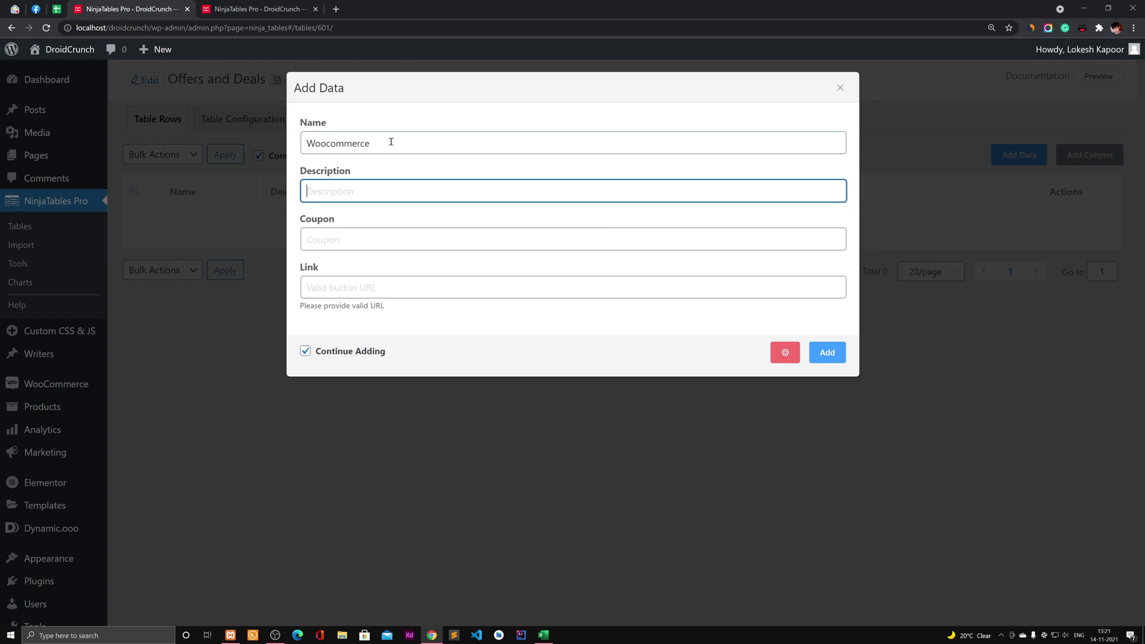
pyautogui.write('This is description')
pyautogui.press('Tab')
pyautogui.write('5')
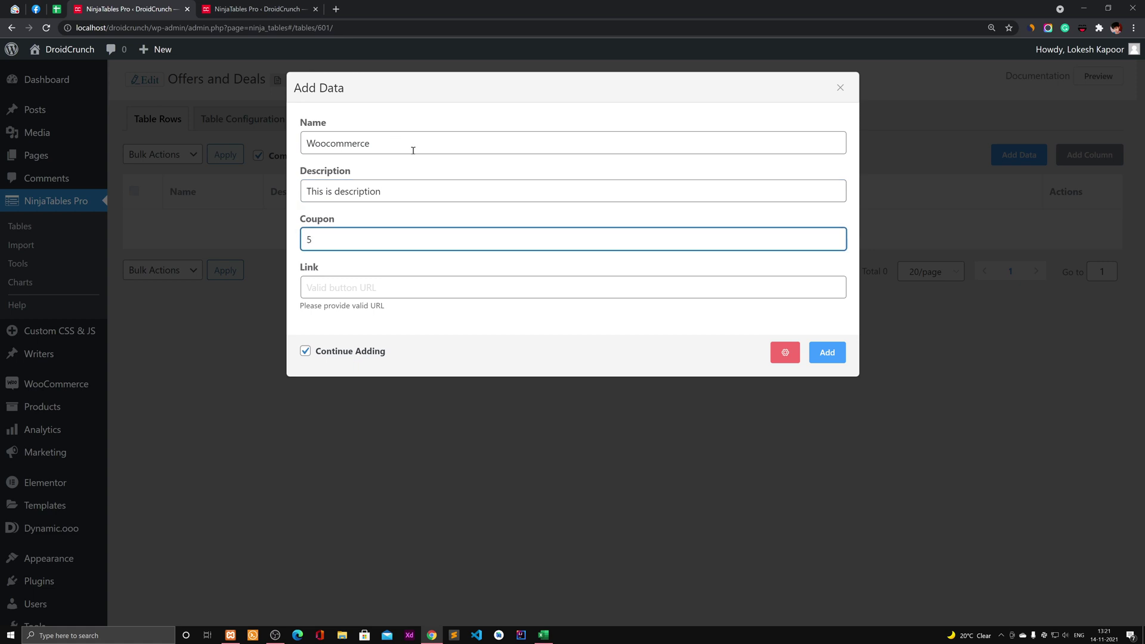
pyautogui.click(451, 295)
pyautogui.write('h')
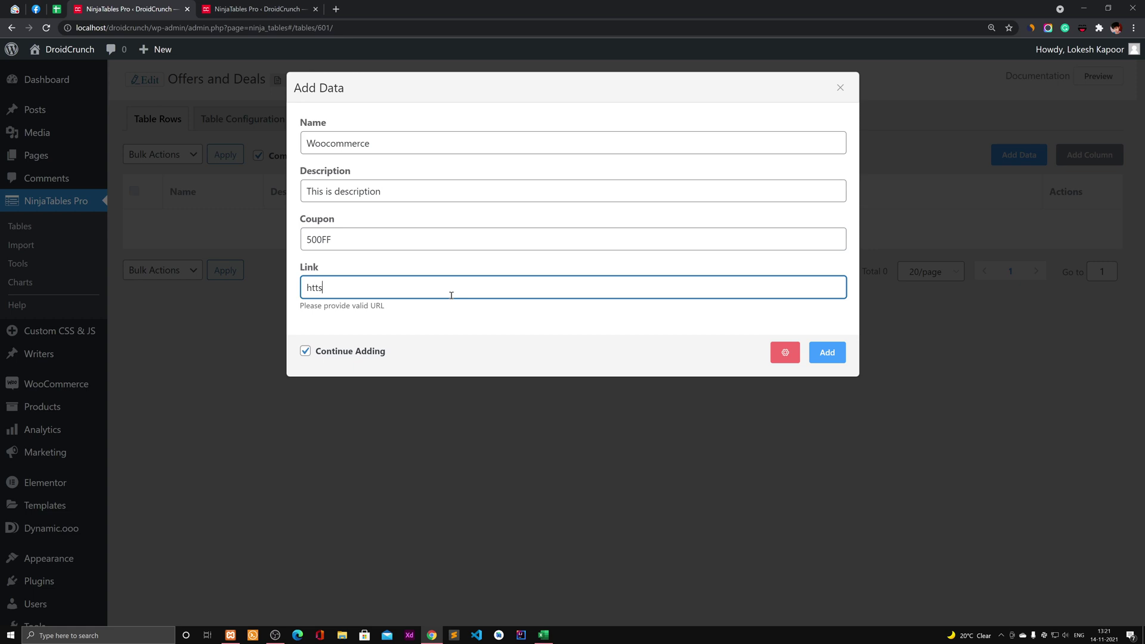
pyautogui.write('ttps://woocommerce.com')
pyautogui.click(829, 354)
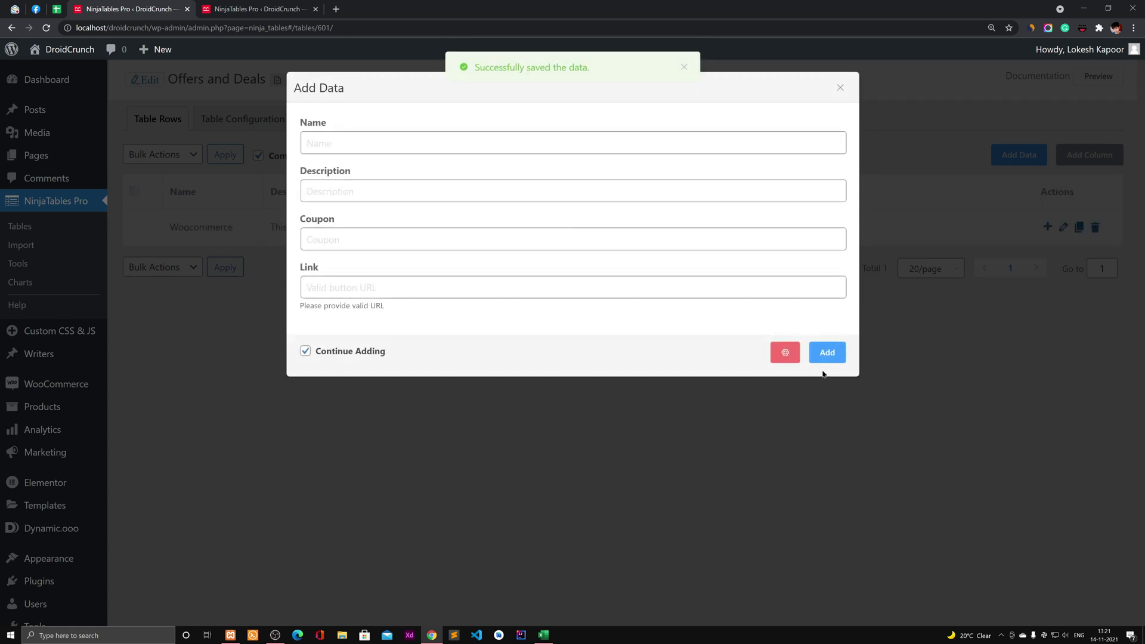
pyautogui.click(841, 89)
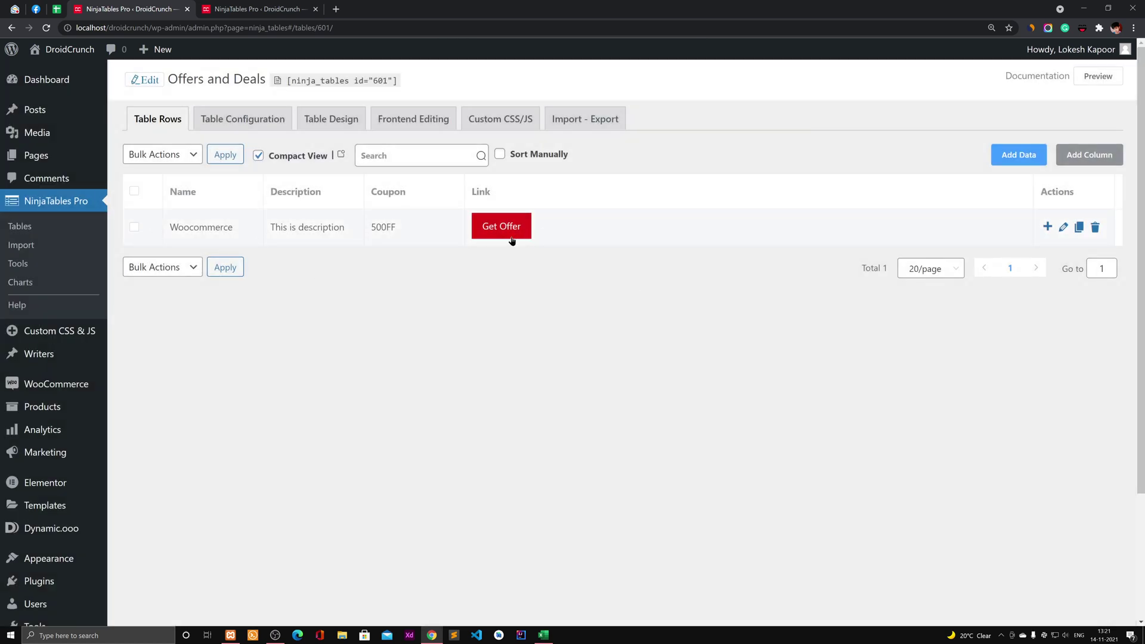
# Step: Review the table design preview and the row and cell color settings offered when adding data
pyautogui.click(340, 120)
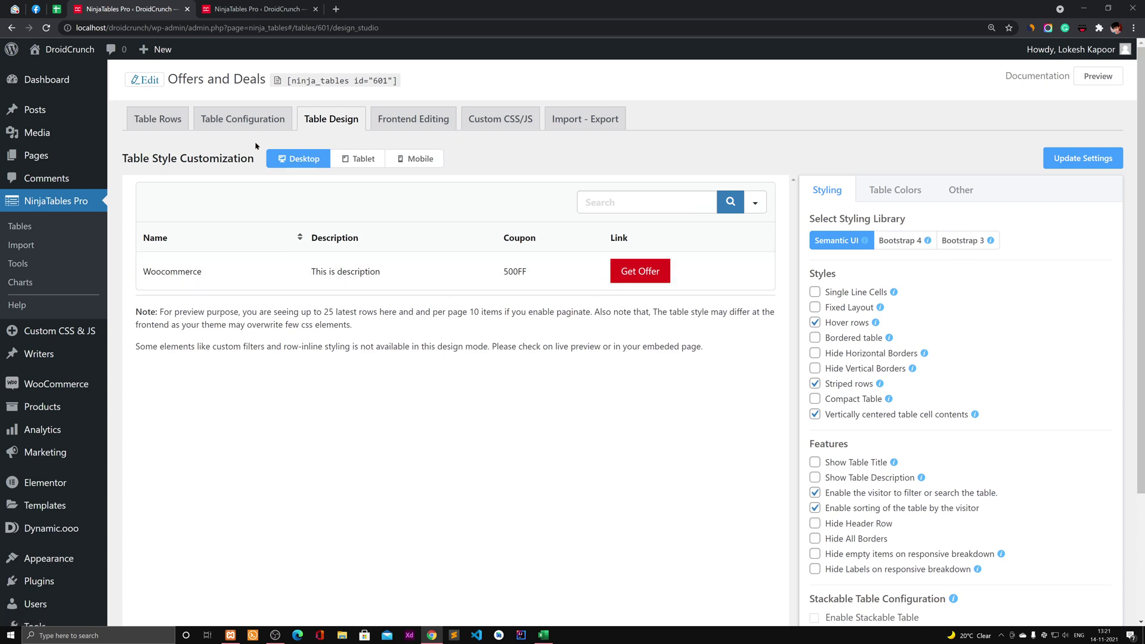
pyautogui.click(168, 118)
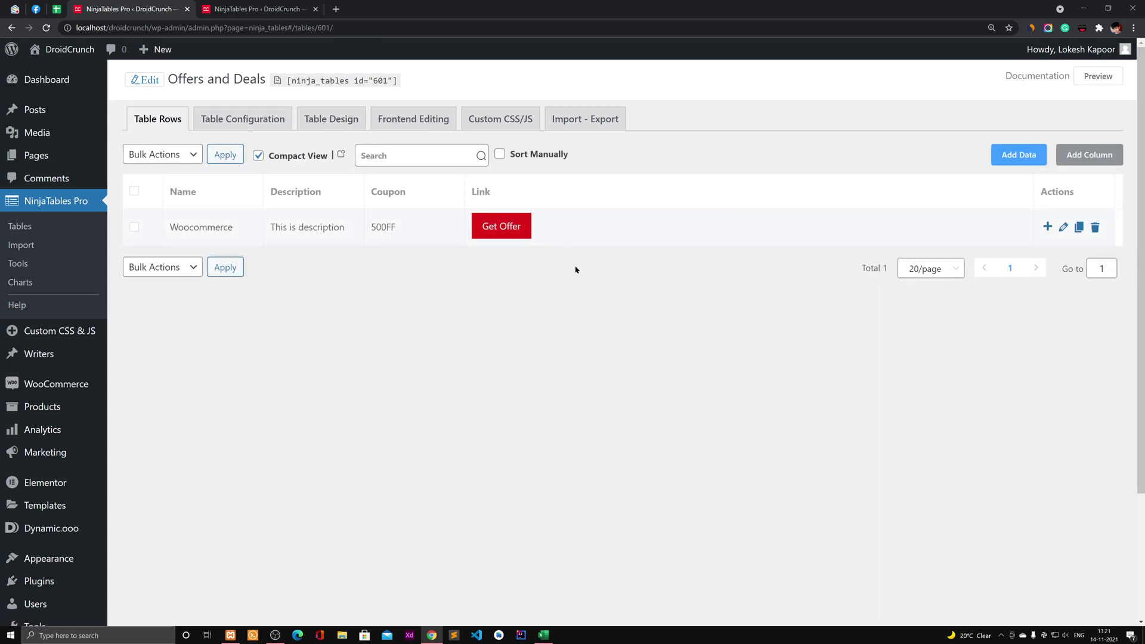
pyautogui.click(1007, 154)
pyautogui.click(839, 91)
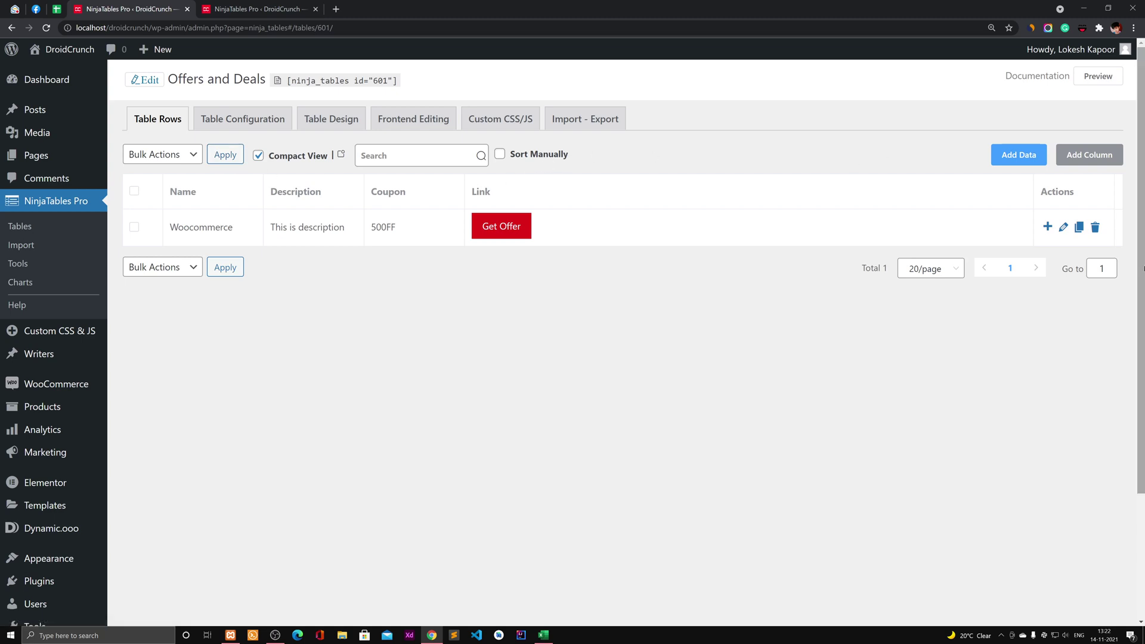
pyautogui.click(1030, 156)
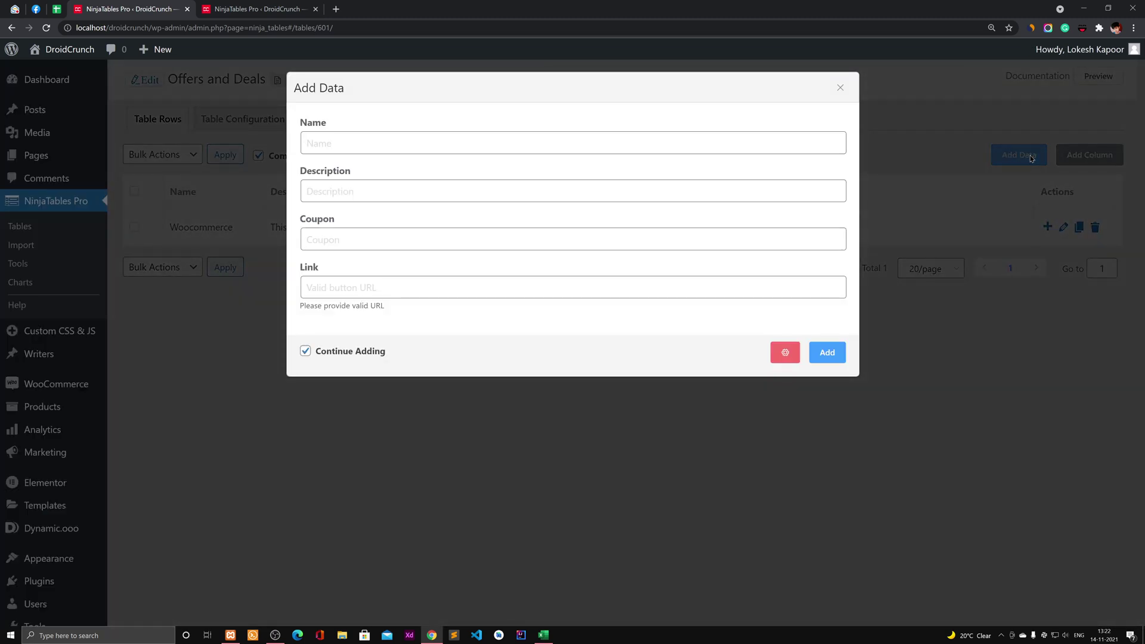
pyautogui.click(784, 351)
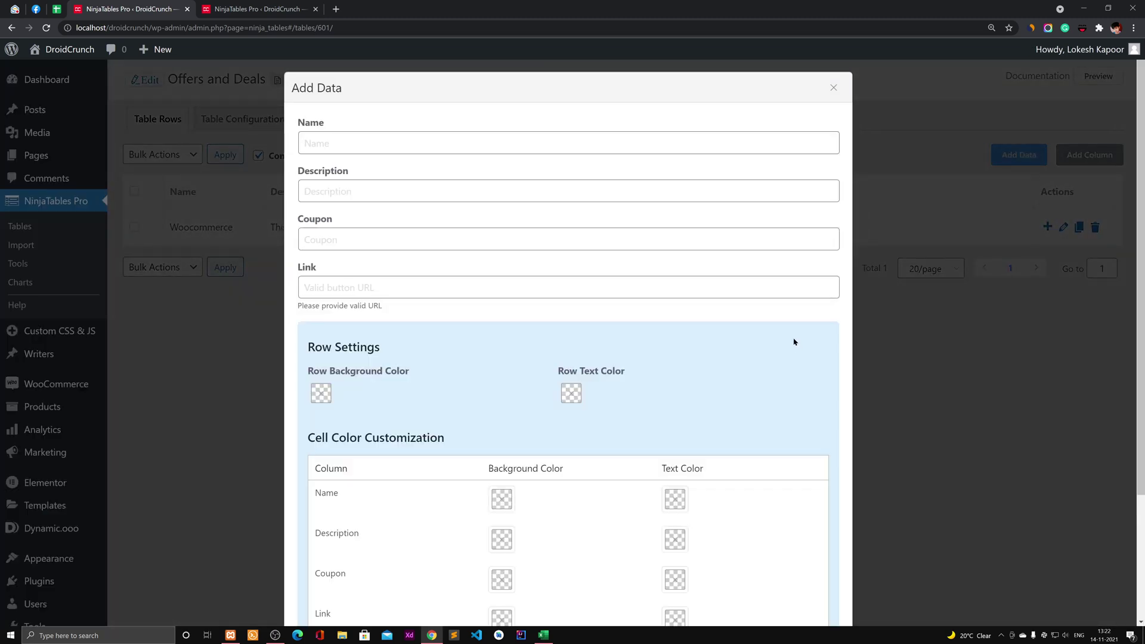
pyautogui.click(829, 90)
# Step: Start a table data import and select the affiliate file from the Documents folder
pyautogui.click(594, 112)
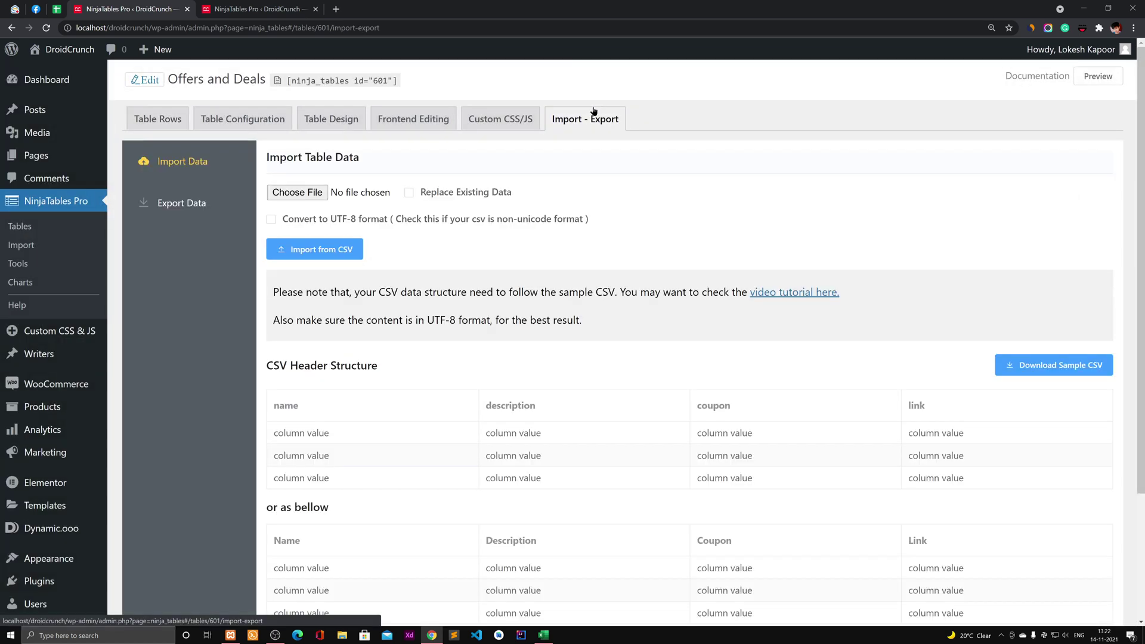
pyautogui.click(304, 192)
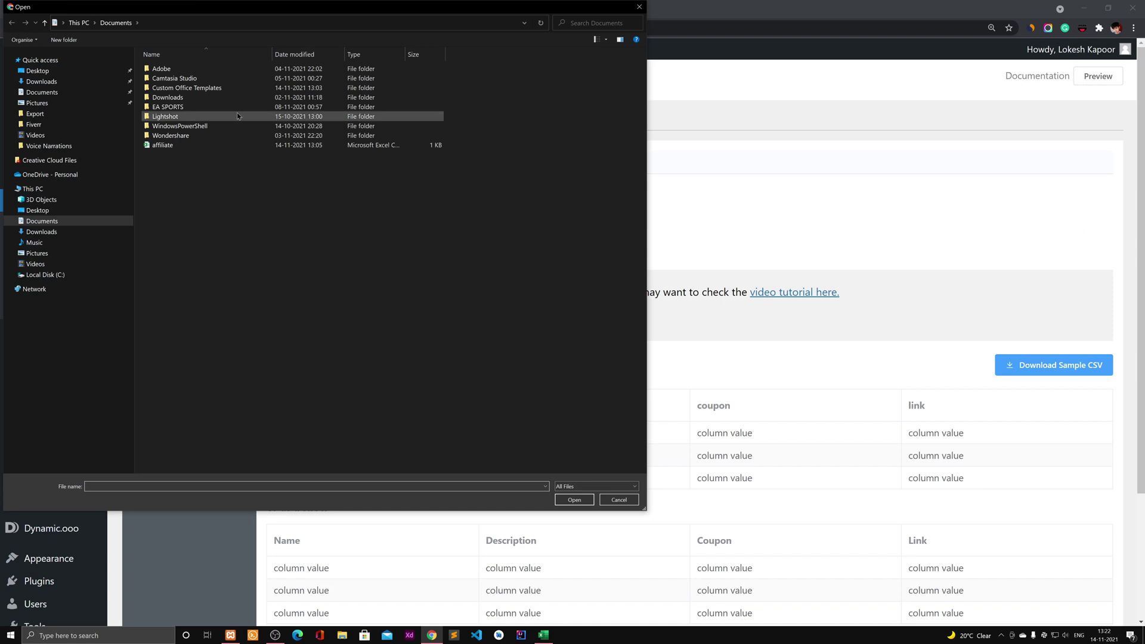
pyautogui.click(42, 91)
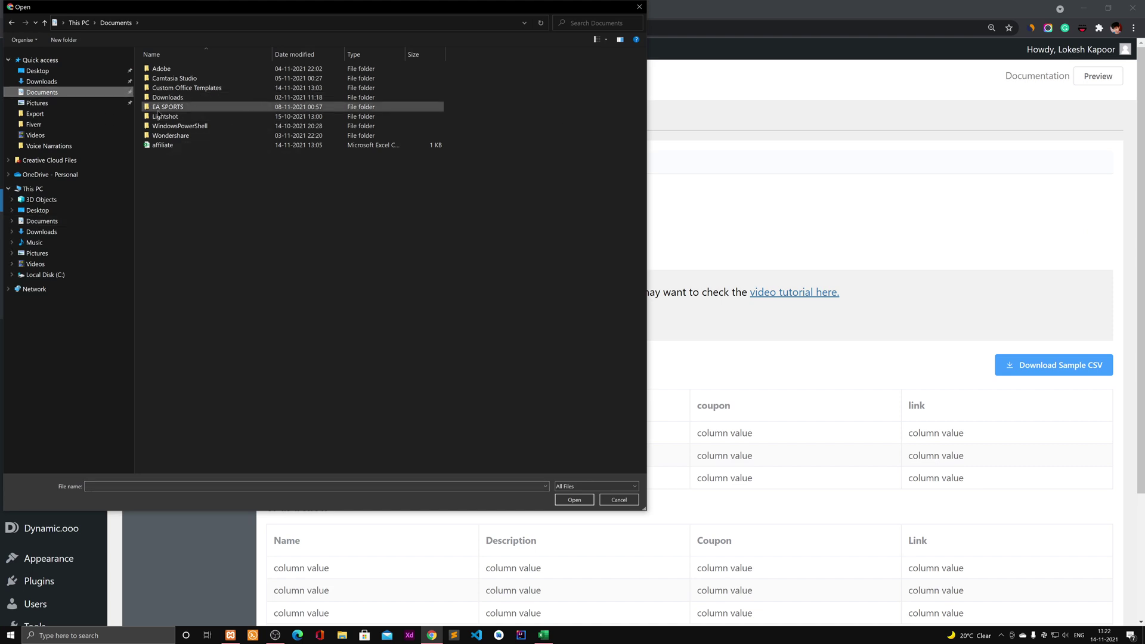
pyautogui.click(322, 145)
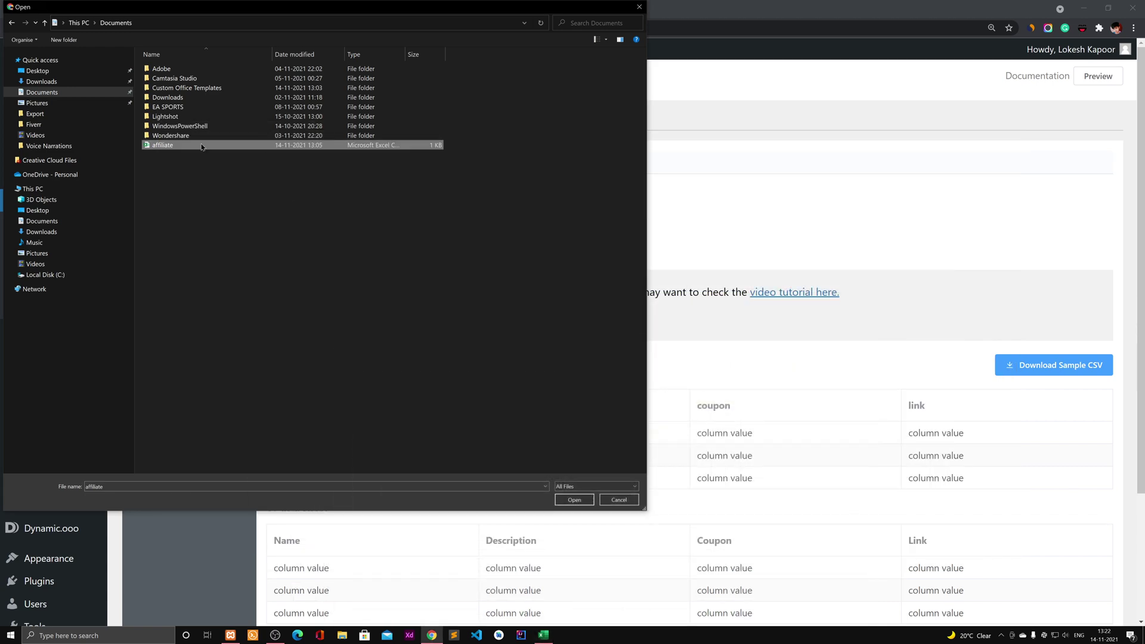
# Step: Switch to Excel to examine the affiliate sheet and its CSV UTF-8 save format, and close it without saving
pyautogui.click(544, 636)
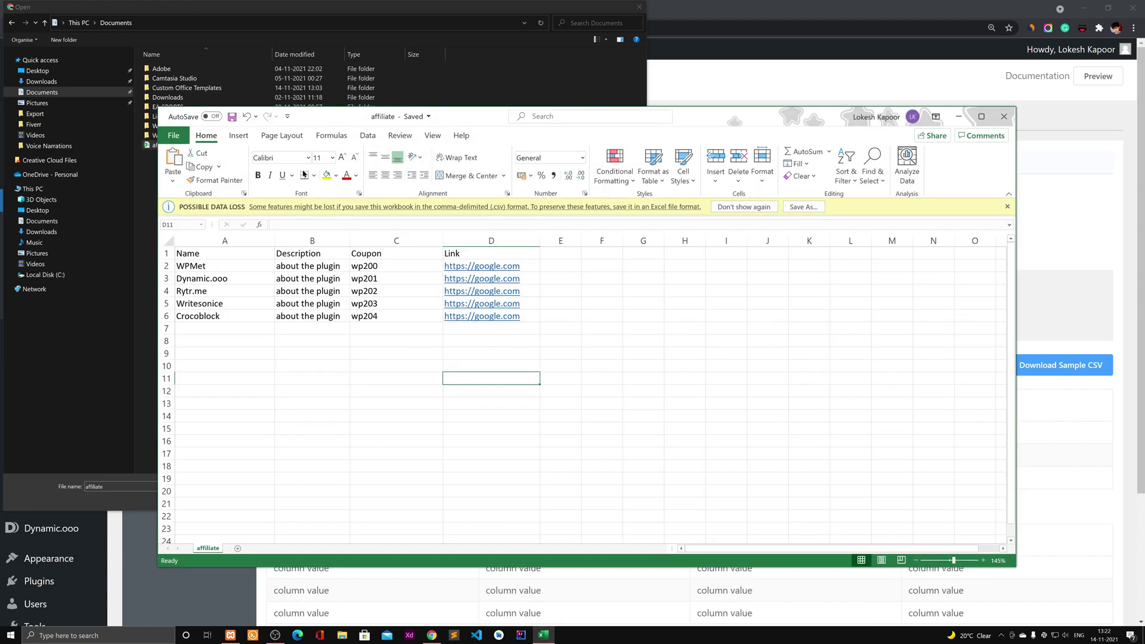
pyautogui.click(174, 132)
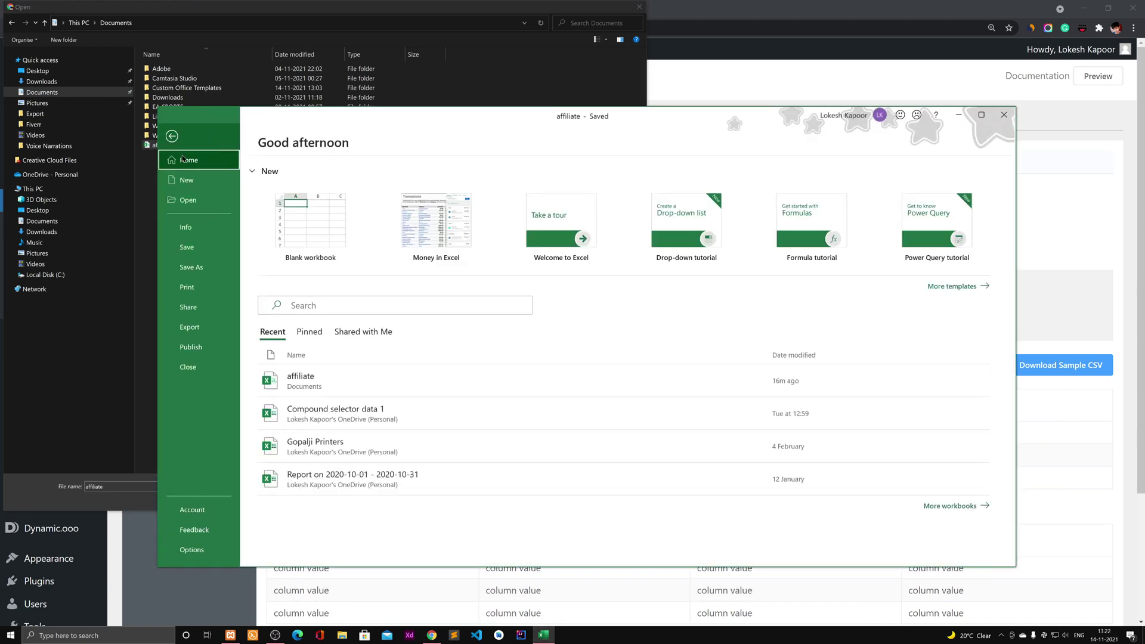
pyautogui.click(190, 267)
pyautogui.click(453, 207)
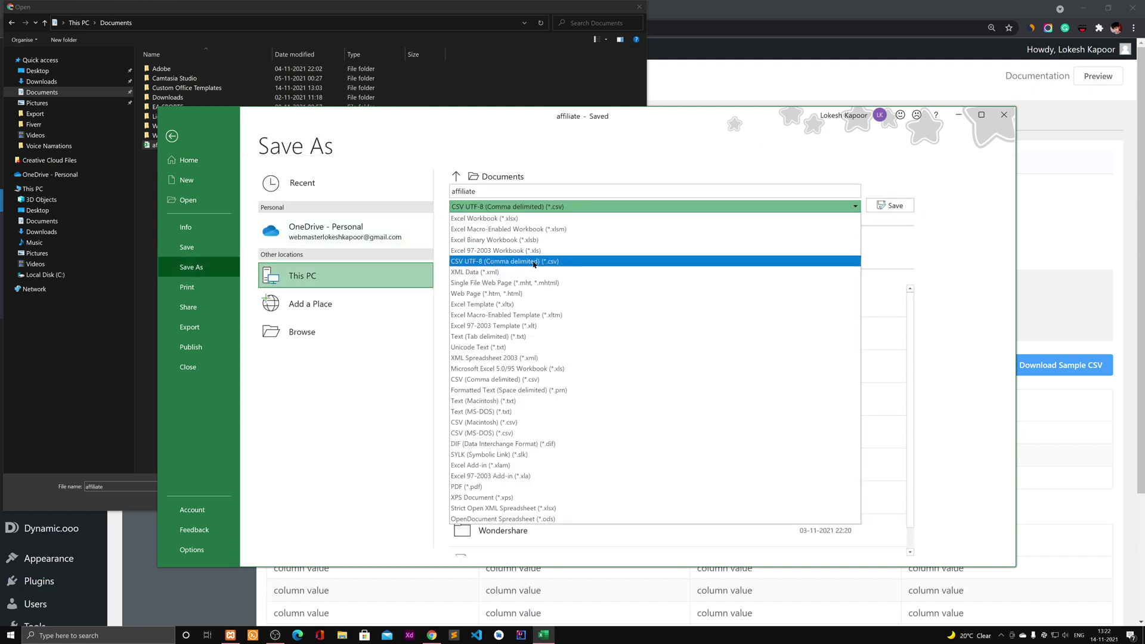
pyautogui.click(476, 189)
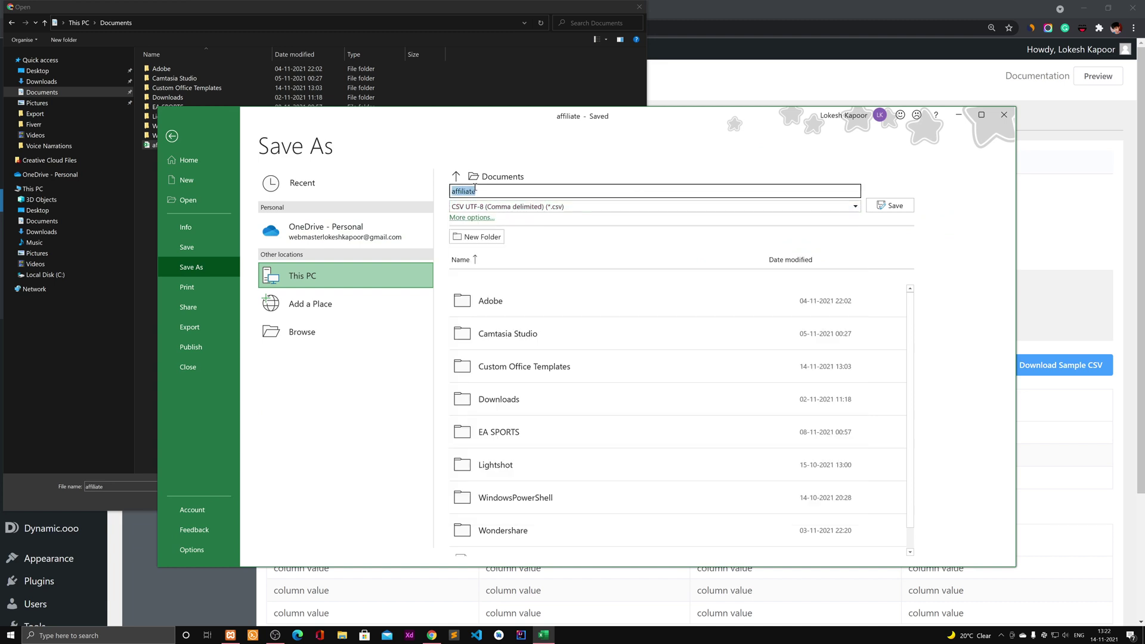
pyautogui.click(1005, 115)
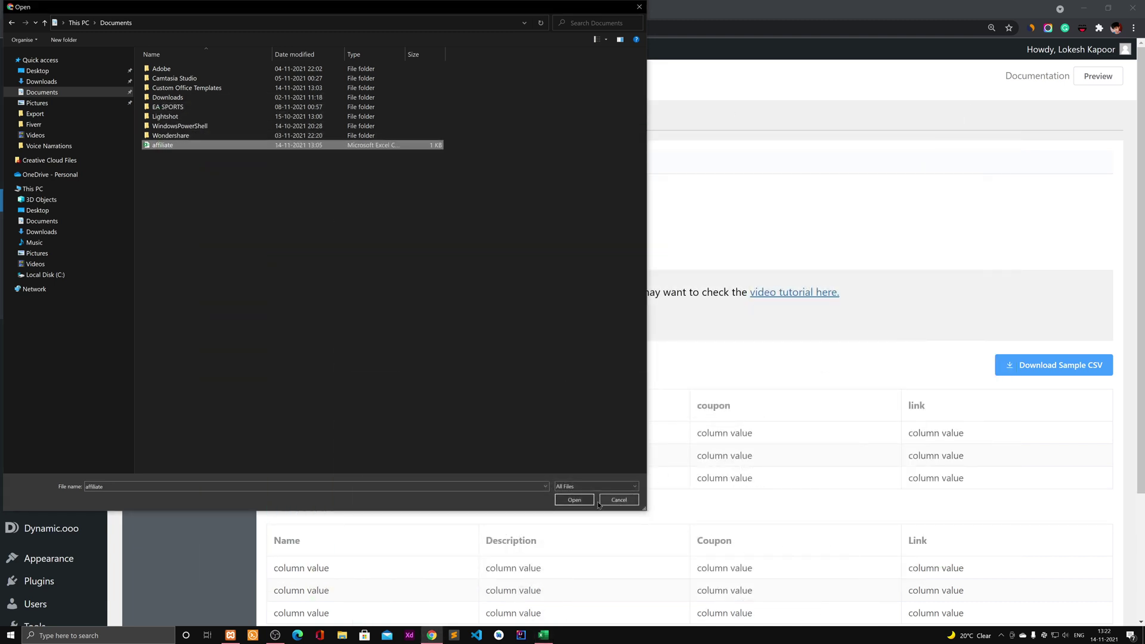
# Step: Import affiliate.csv into the table without replacing existing data, and show the table rows
pyautogui.click(575, 500)
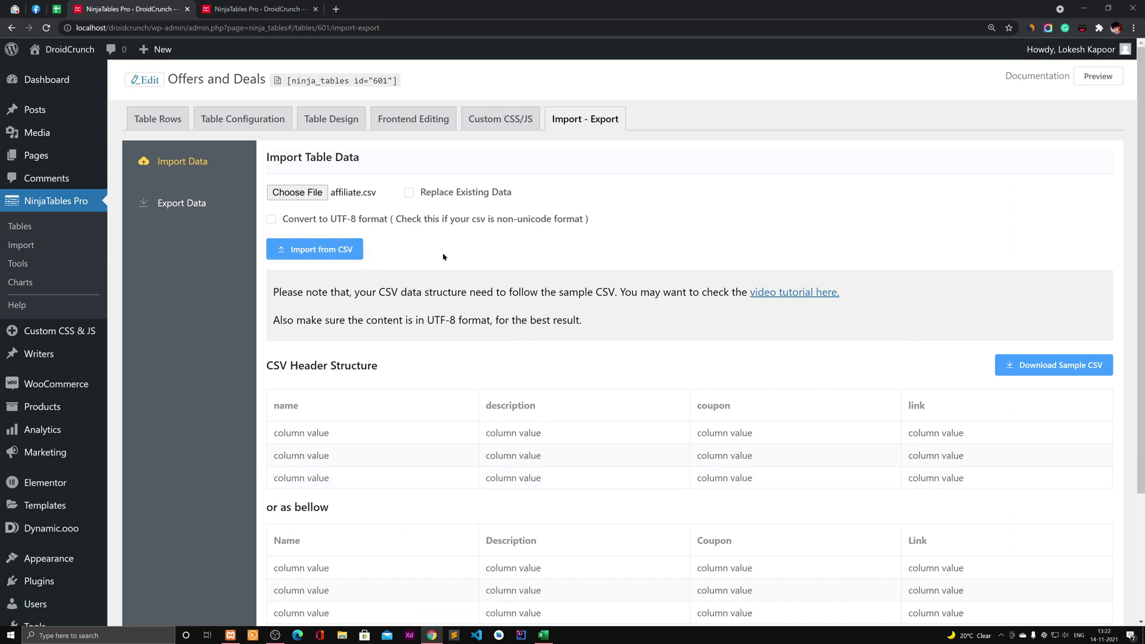
pyautogui.click(320, 249)
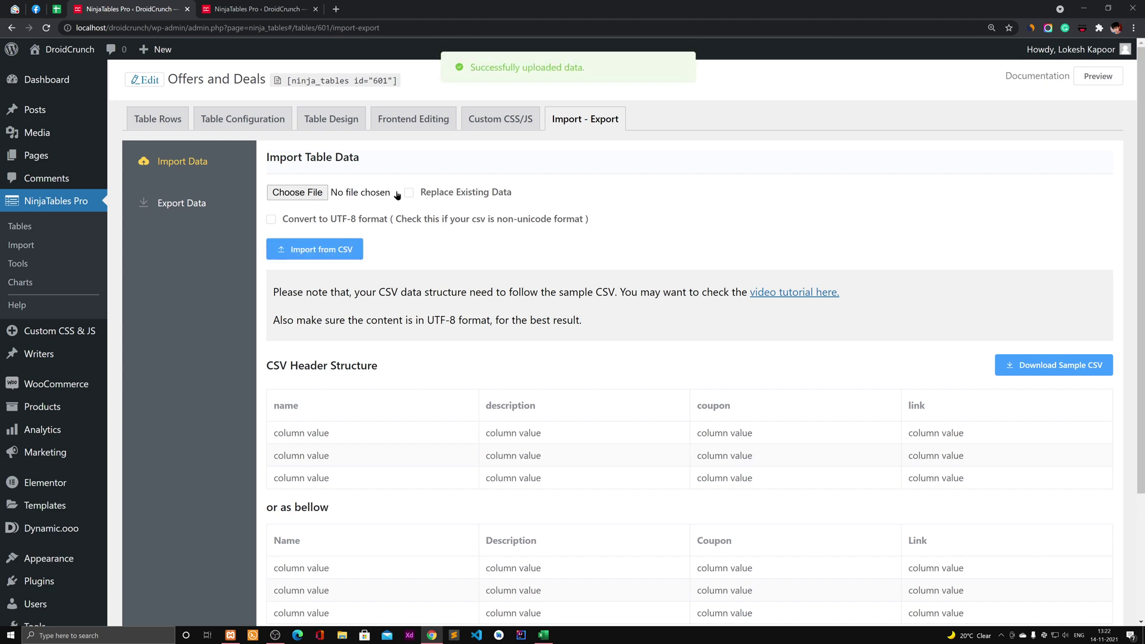
pyautogui.click(146, 125)
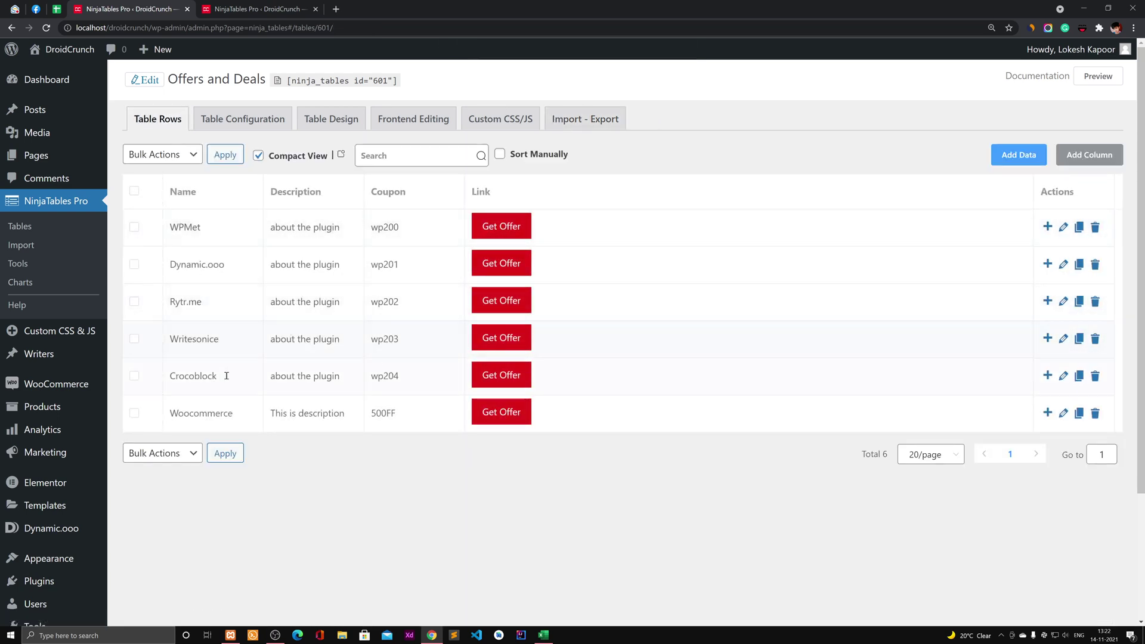
pyautogui.moveTo(168, 414); pyautogui.dragTo(429, 414)
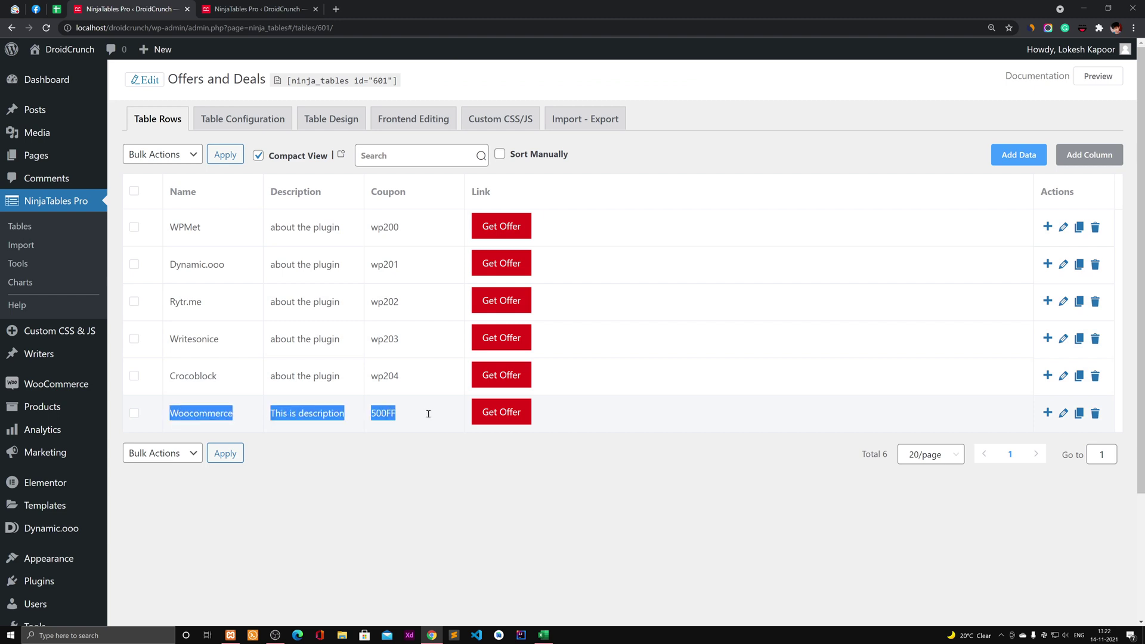
pyautogui.click(428, 414)
pyautogui.hotkey('ctrl', 'a')
pyautogui.click(457, 507)
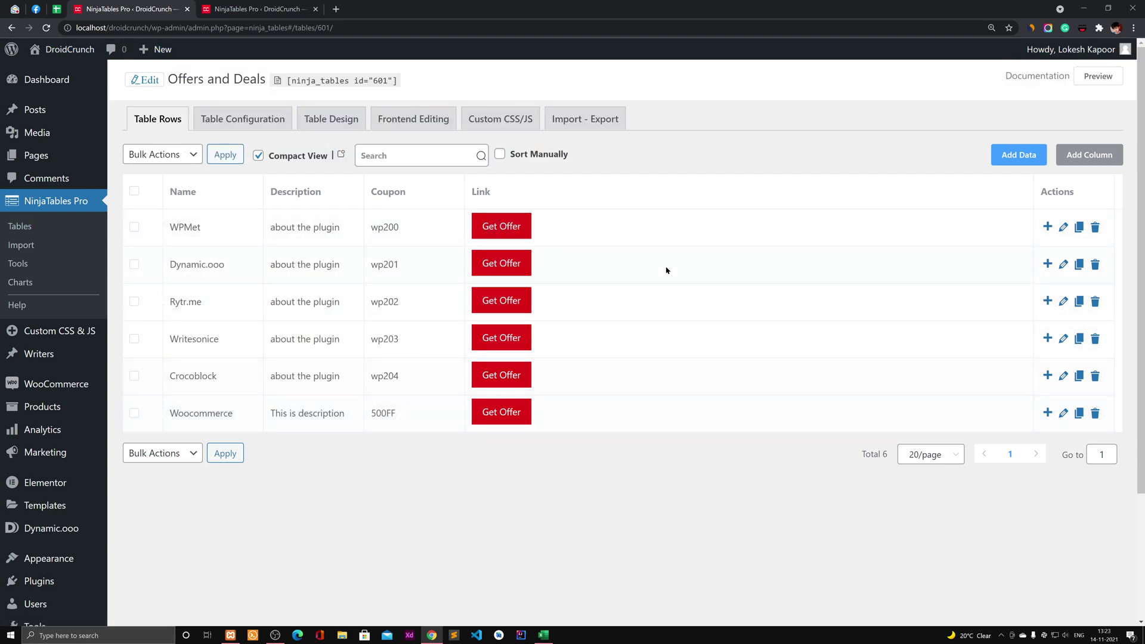
# Step: Change the name Rytr.me to Rytr directly in its table row
pyautogui.doubleClick(220, 304)
pyautogui.hotkey('ctrl', 'a')
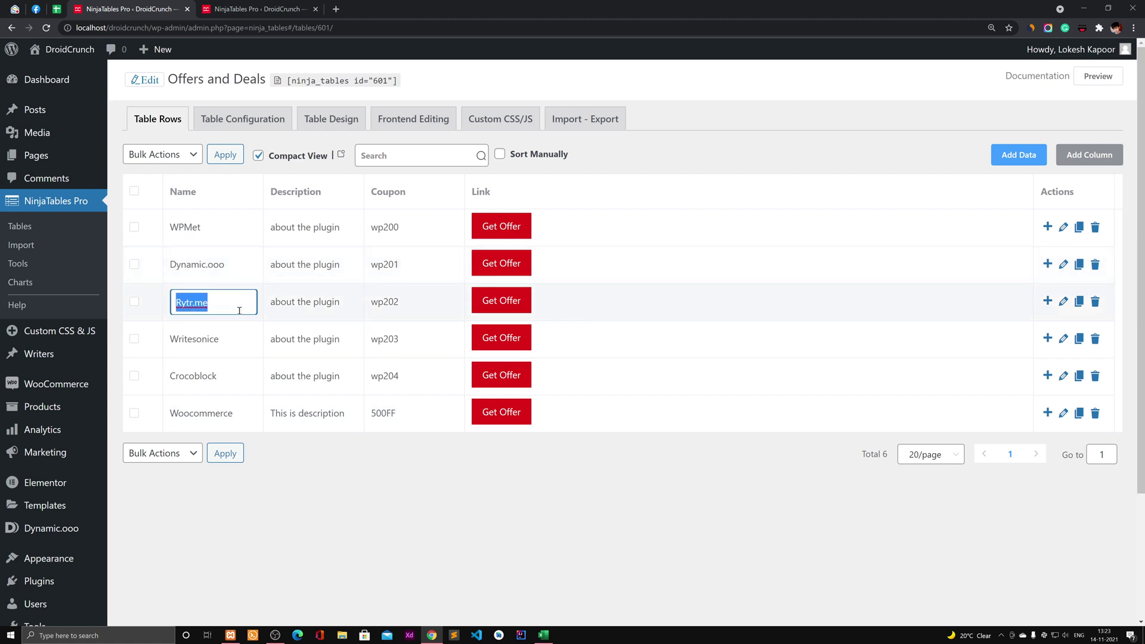
pyautogui.press('End')
pyautogui.press('BackSpace')
pyautogui.press('Return')
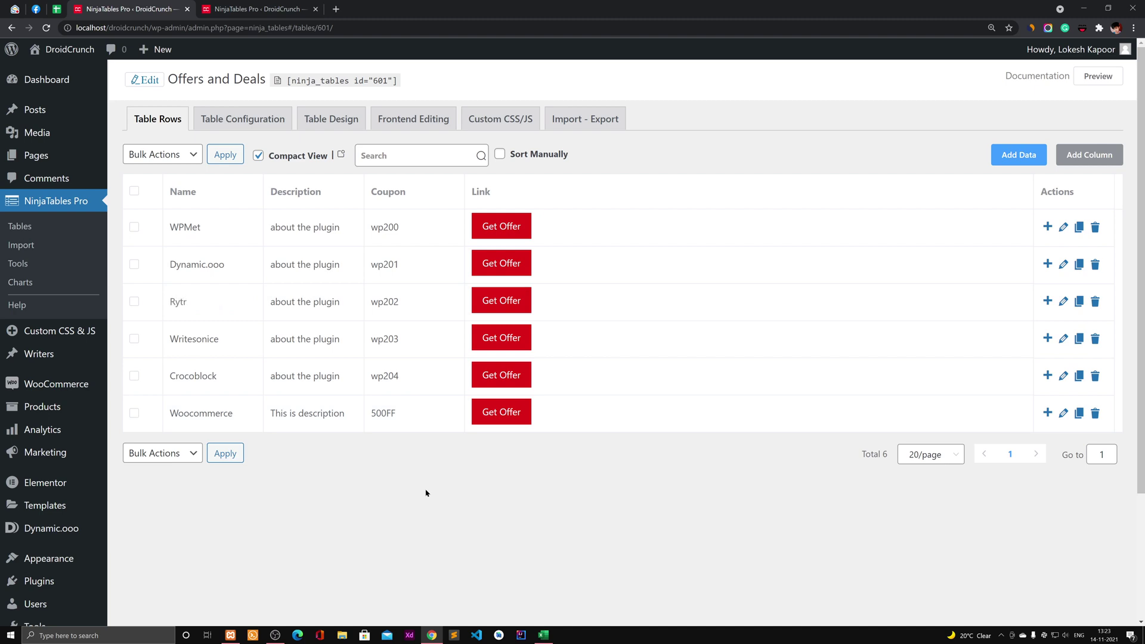
# Step: Shorten the Rytr row's description to "the plugin" directly in the table
pyautogui.doubleClick(296, 304)
pyautogui.press('BackSpace')
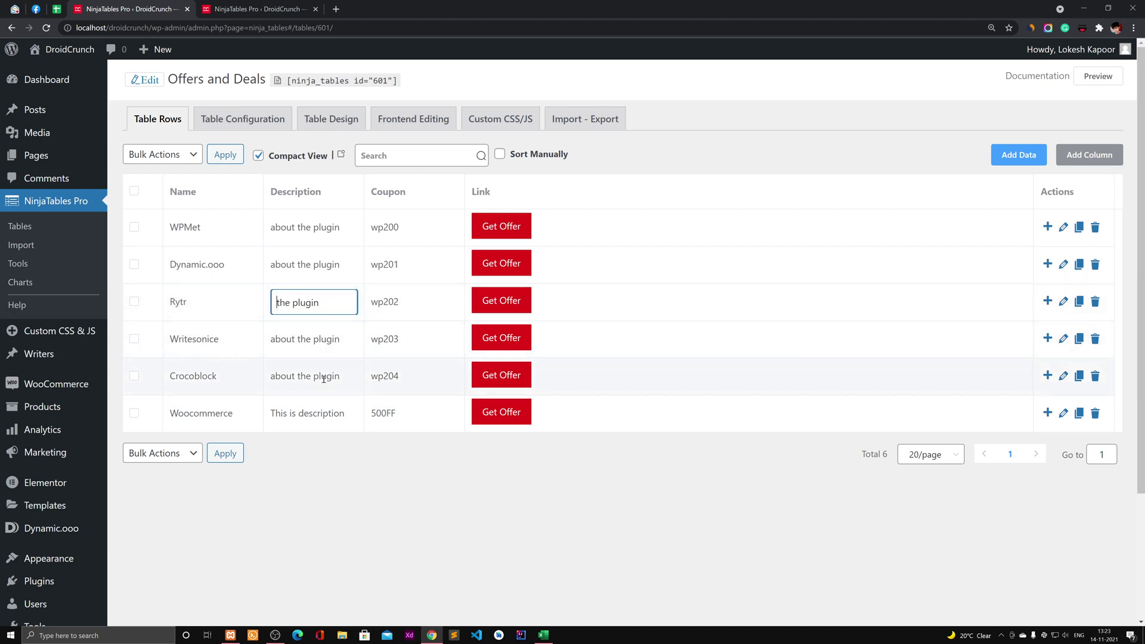
pyautogui.press('Return')
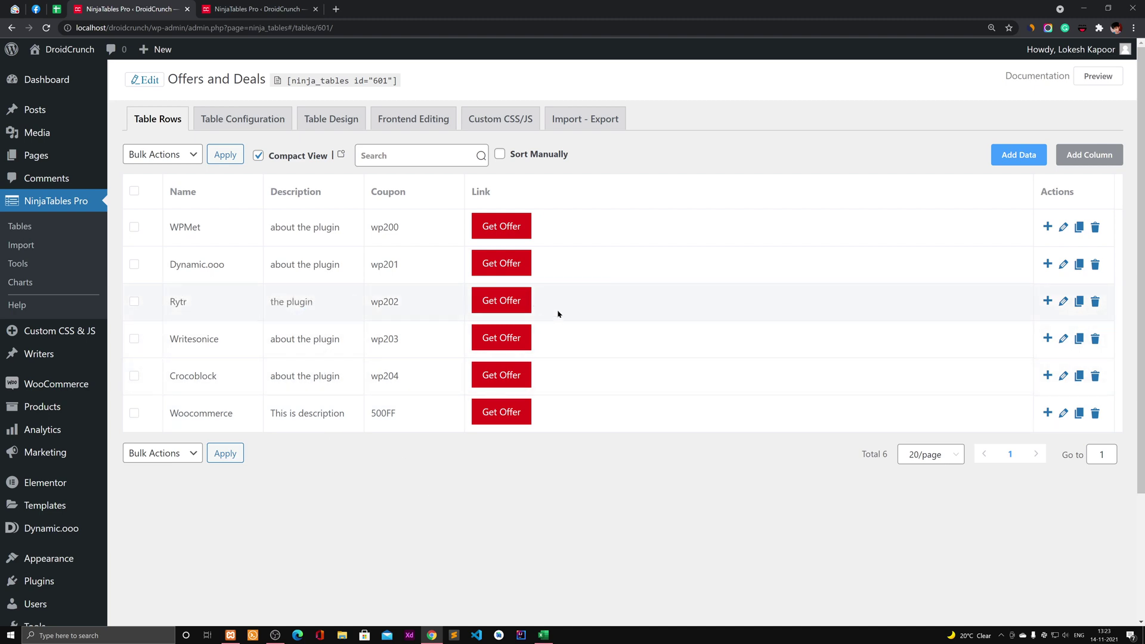
# Step: Test the Rytr row's Get Offer link and close the page it opens
pyautogui.click(521, 300)
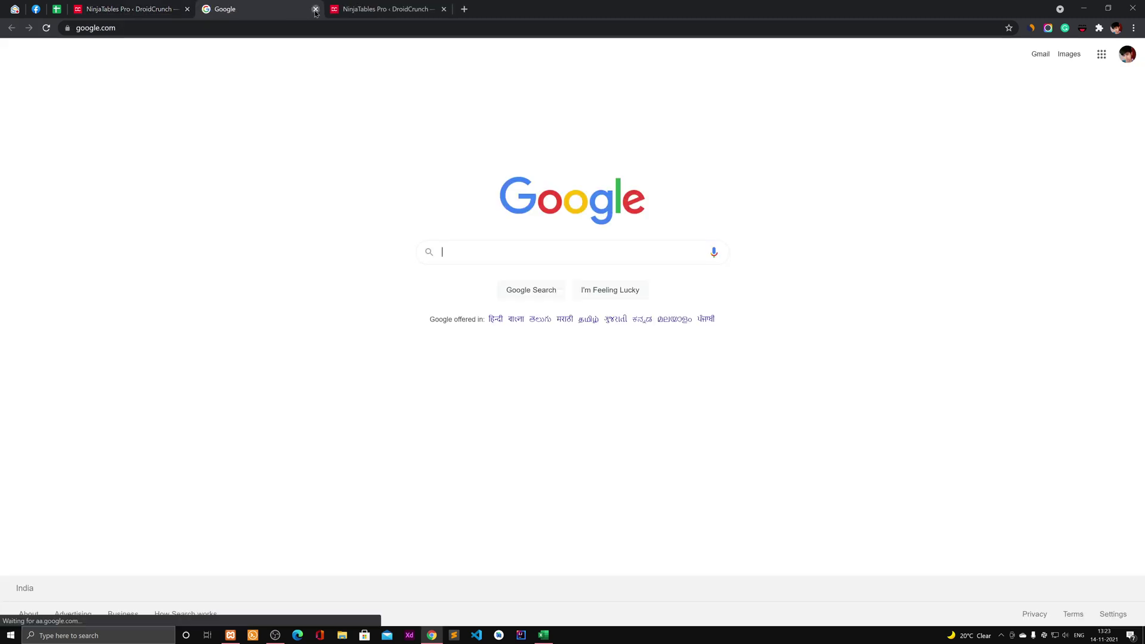
pyautogui.click(316, 9)
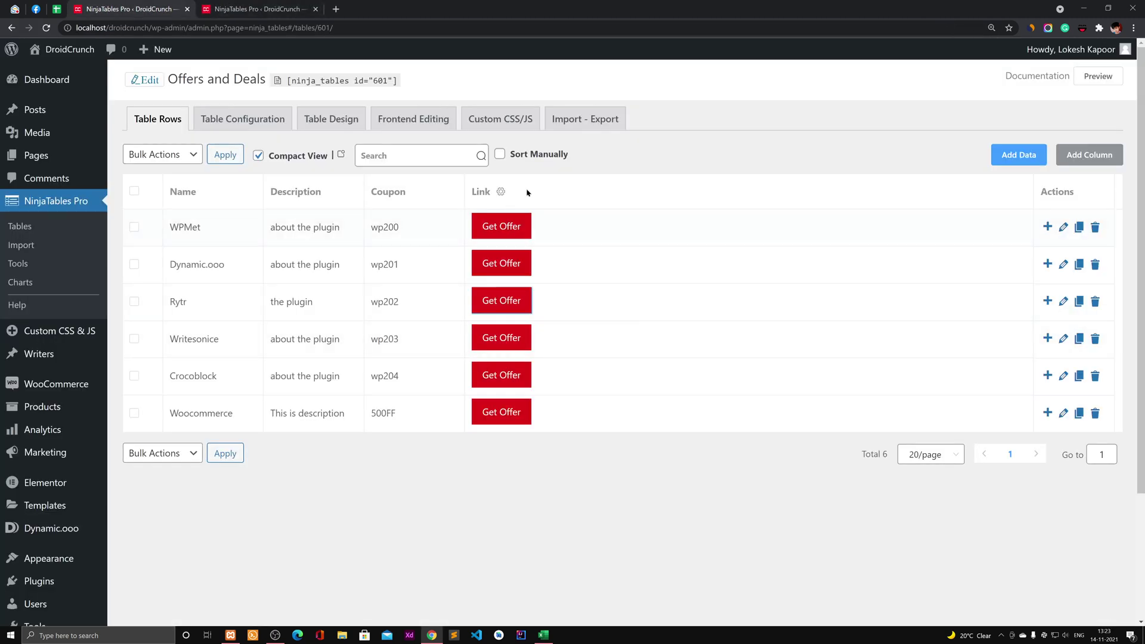
# Step: Move the Coupon column ahead of Description in the column settings and view the reordered table rows
pyautogui.click(253, 120)
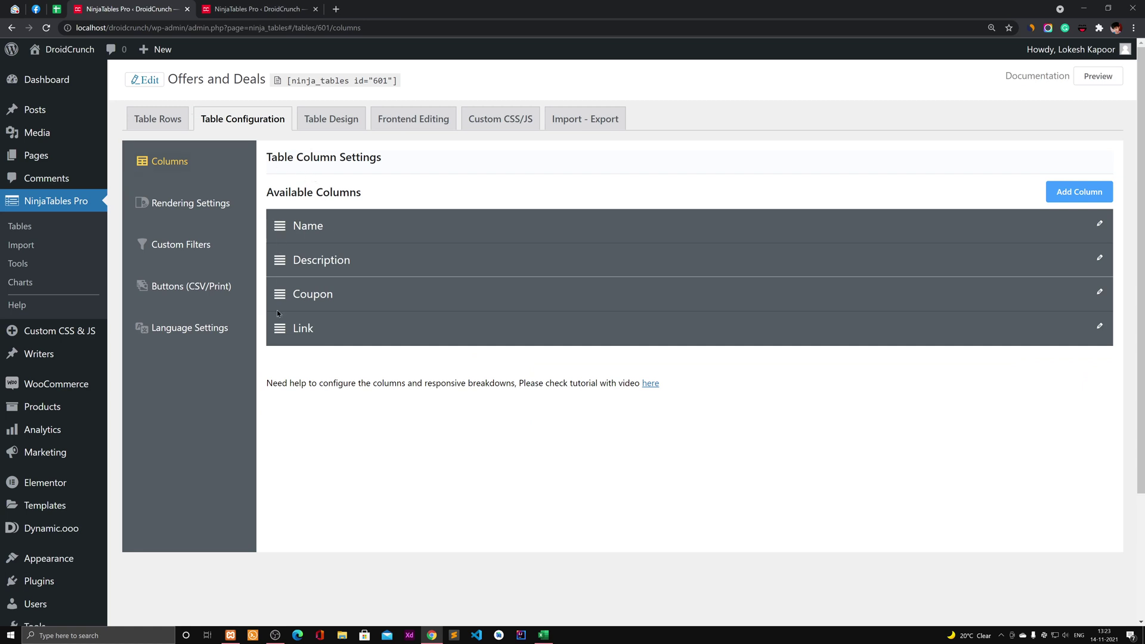
pyautogui.moveTo(279, 294); pyautogui.dragTo(280, 260)
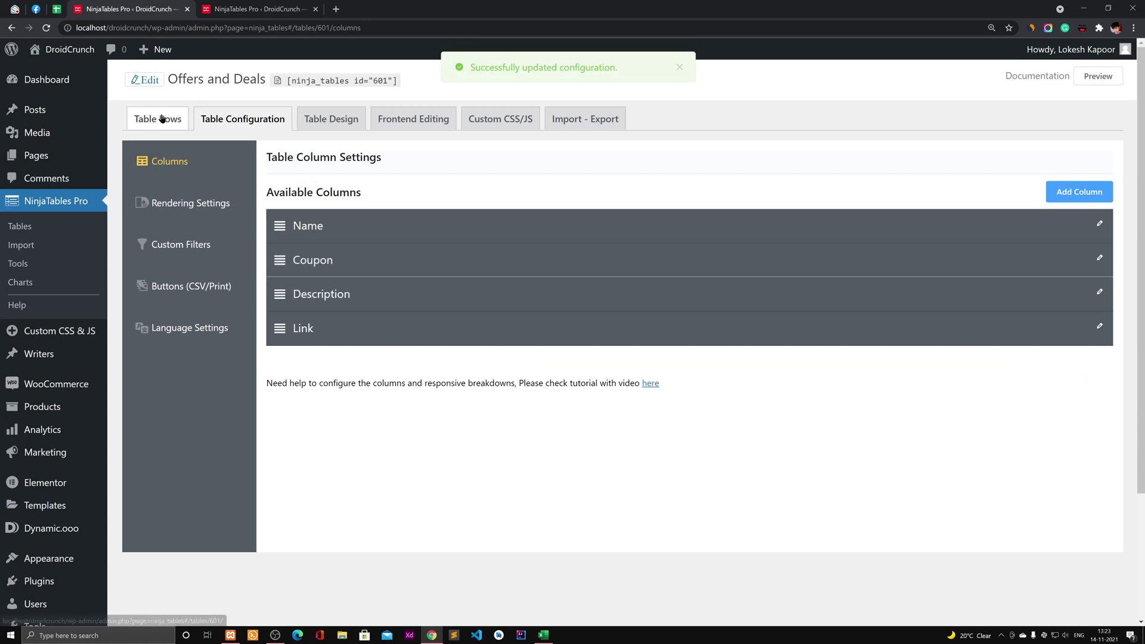
pyautogui.click(167, 118)
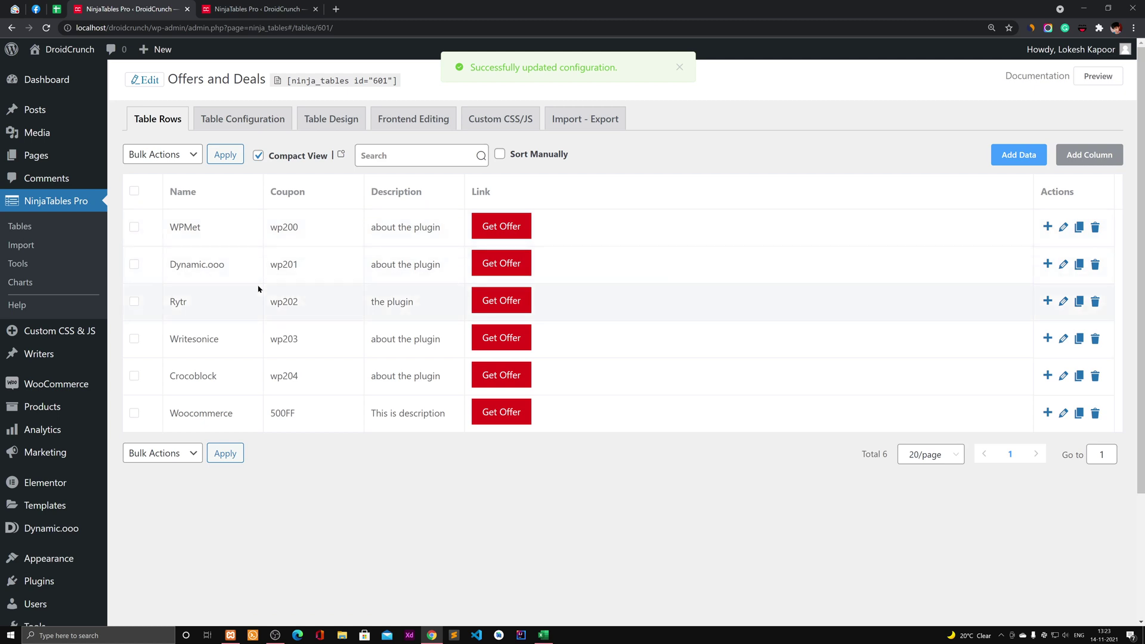
# Step: Restore the column order by placing Coupon after Description in the column settings
pyautogui.click(271, 120)
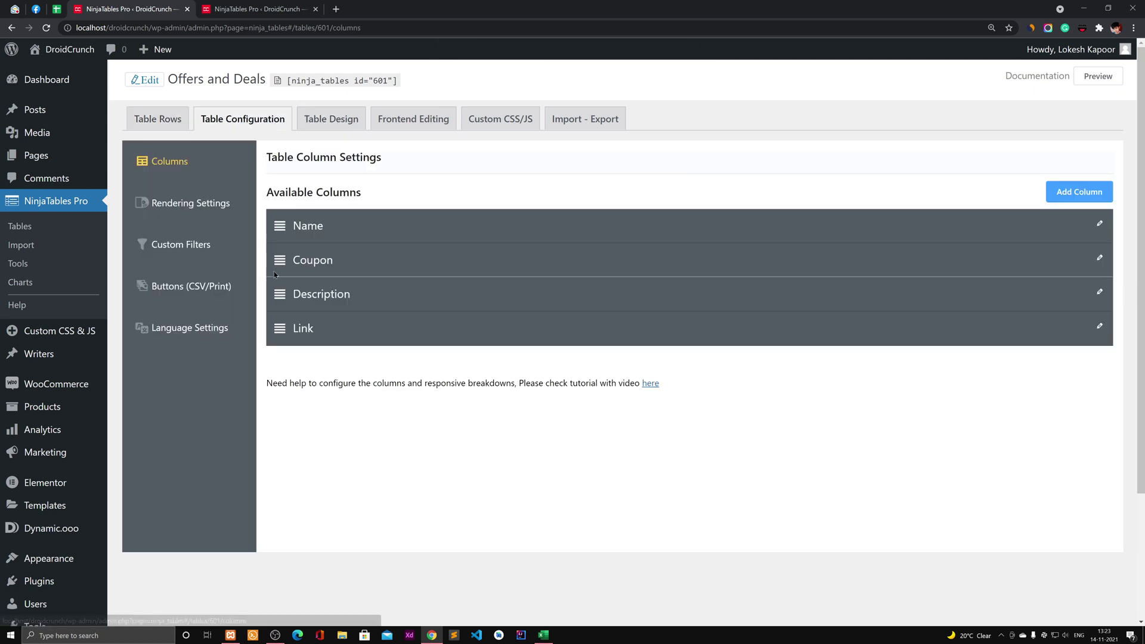
pyautogui.moveTo(280, 261); pyautogui.dragTo(278, 284)
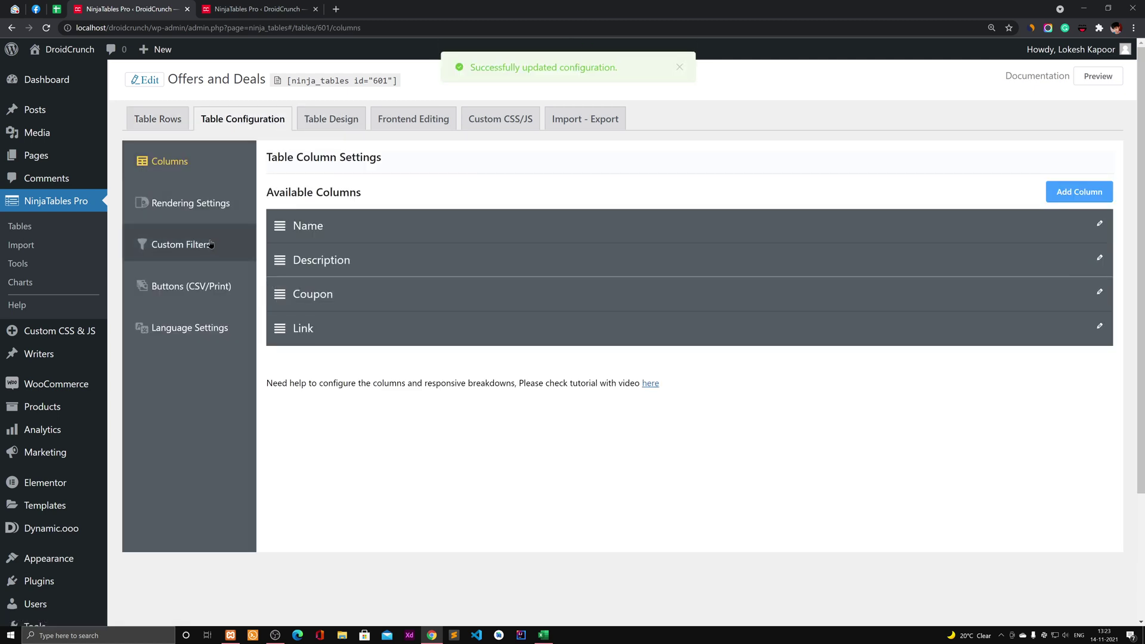
# Step: Examine the table's rendering settings, including the Ajax and Advanced render methods and the caching options
pyautogui.click(208, 214)
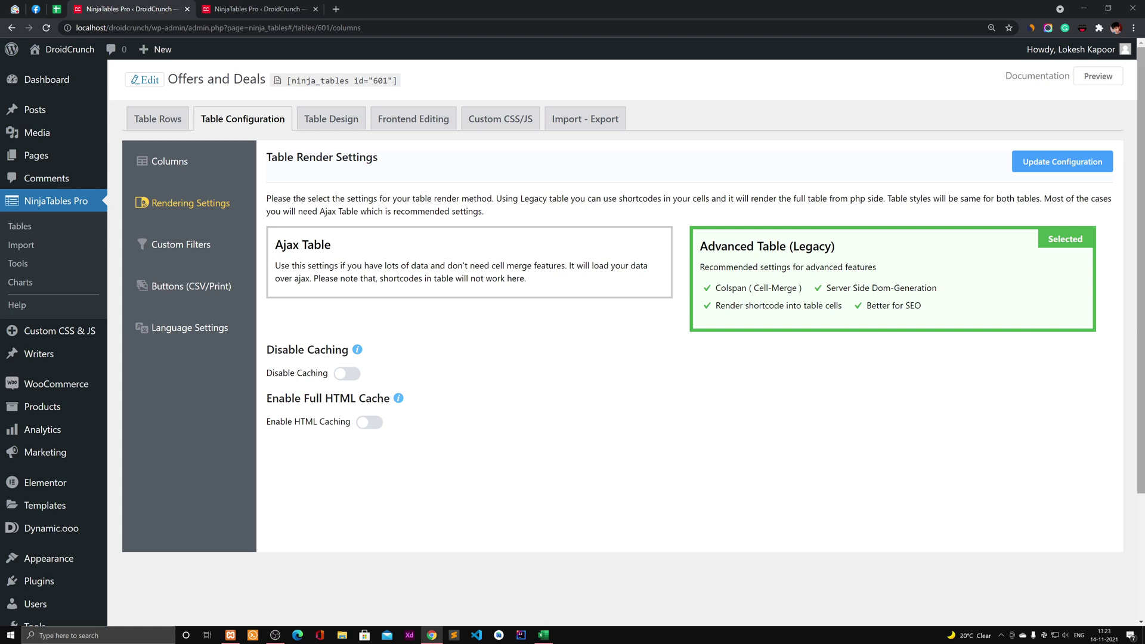
pyautogui.moveTo(1141, 360)
pyautogui.mouseDown()
pyautogui.moveTo(1142, 486)
pyautogui.moveTo(1141, 363)
pyautogui.mouseUp()
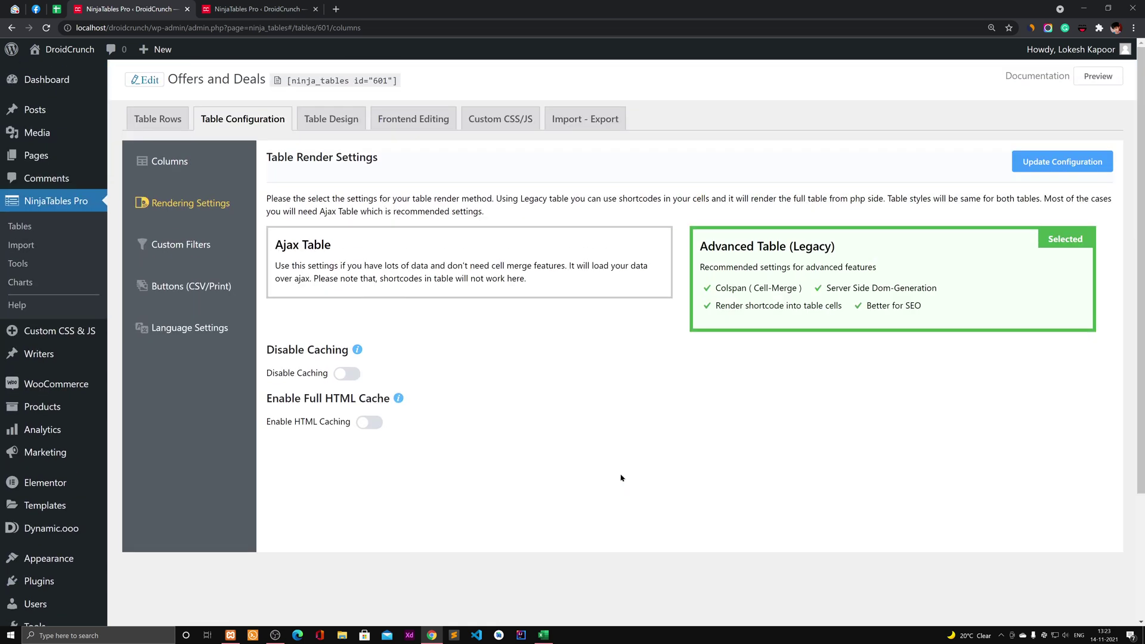
# Step: Try the Single Line Cells, Bordered table and Hide Vertical Borders styles in the table design, turning each off again
pyautogui.click(333, 124)
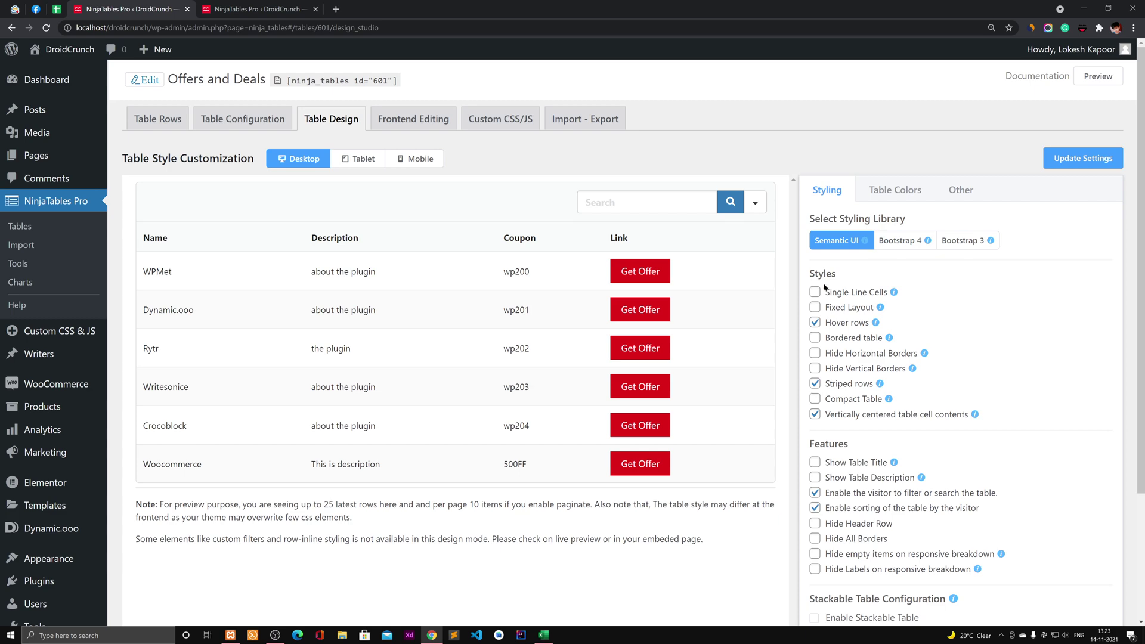
pyautogui.scroll(-3, 854, 298)
pyautogui.scroll(3, 847, 303)
pyautogui.click(814, 293)
pyautogui.click(815, 293)
pyautogui.click(815, 338)
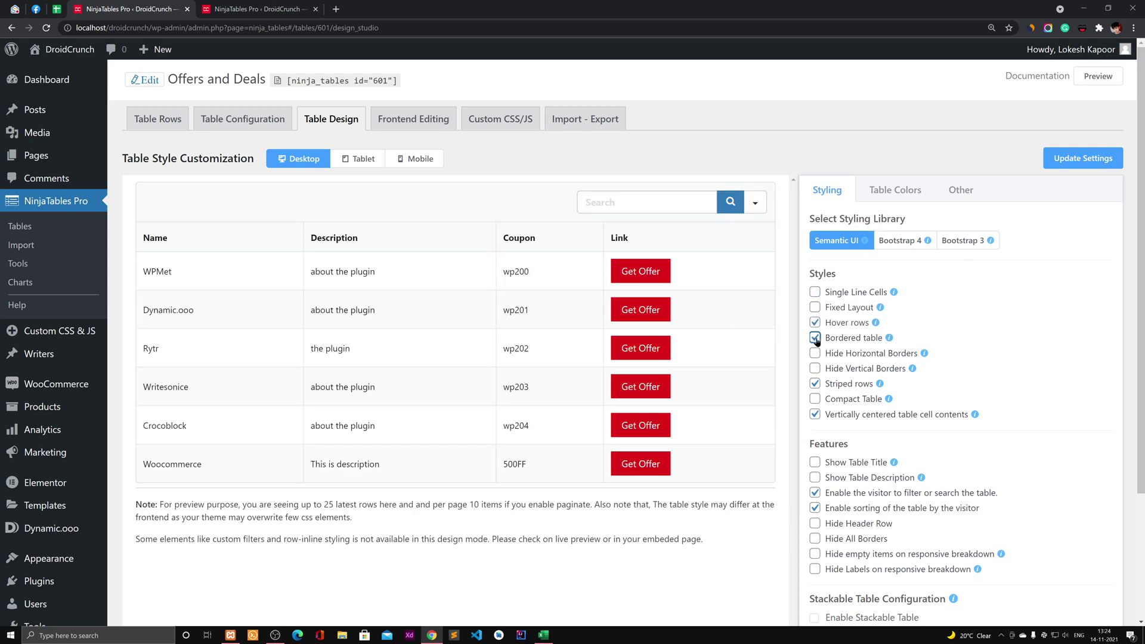
pyautogui.click(815, 339)
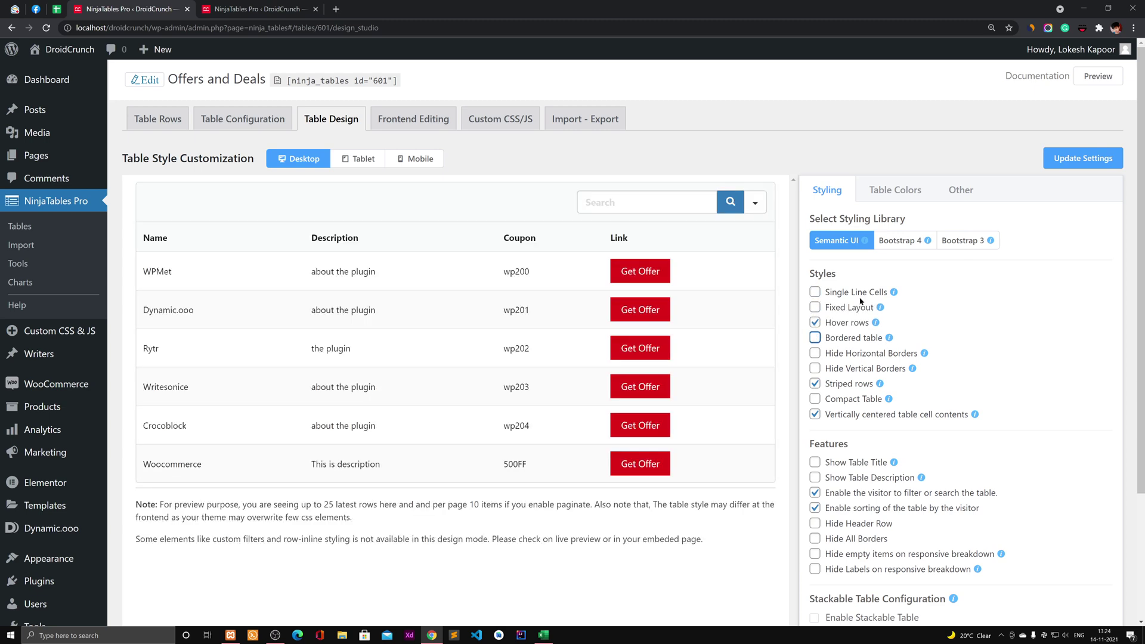
pyautogui.click(816, 368)
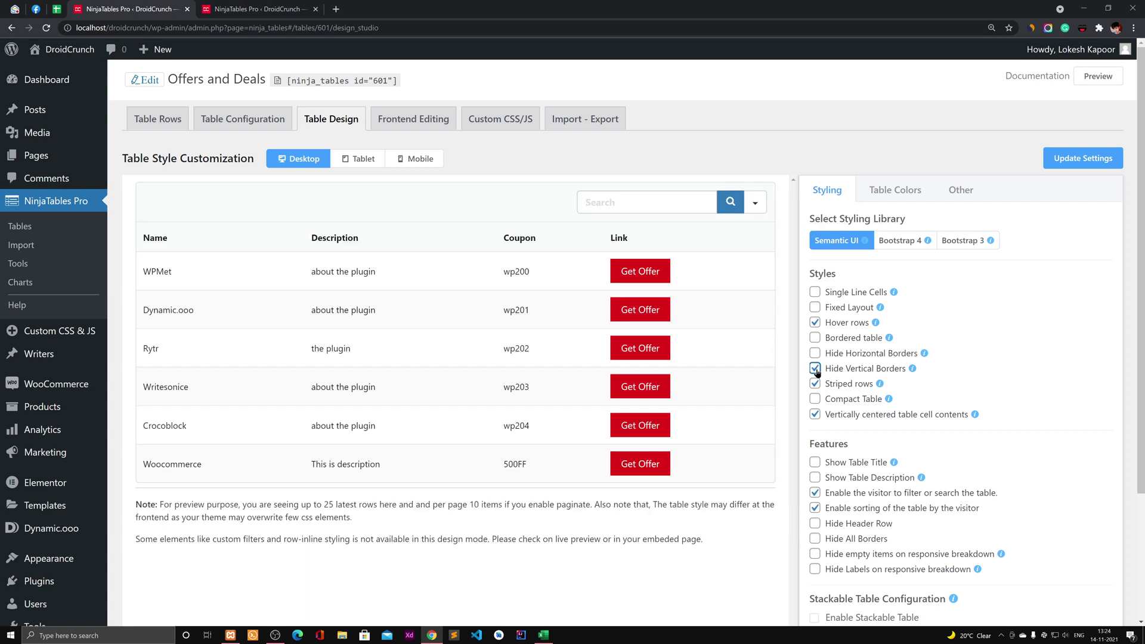
pyautogui.click(815, 369)
# Step: Toggle Striped rows off and on again, and enable the Compact Table style
pyautogui.click(815, 384)
pyautogui.click(816, 385)
pyautogui.click(815, 399)
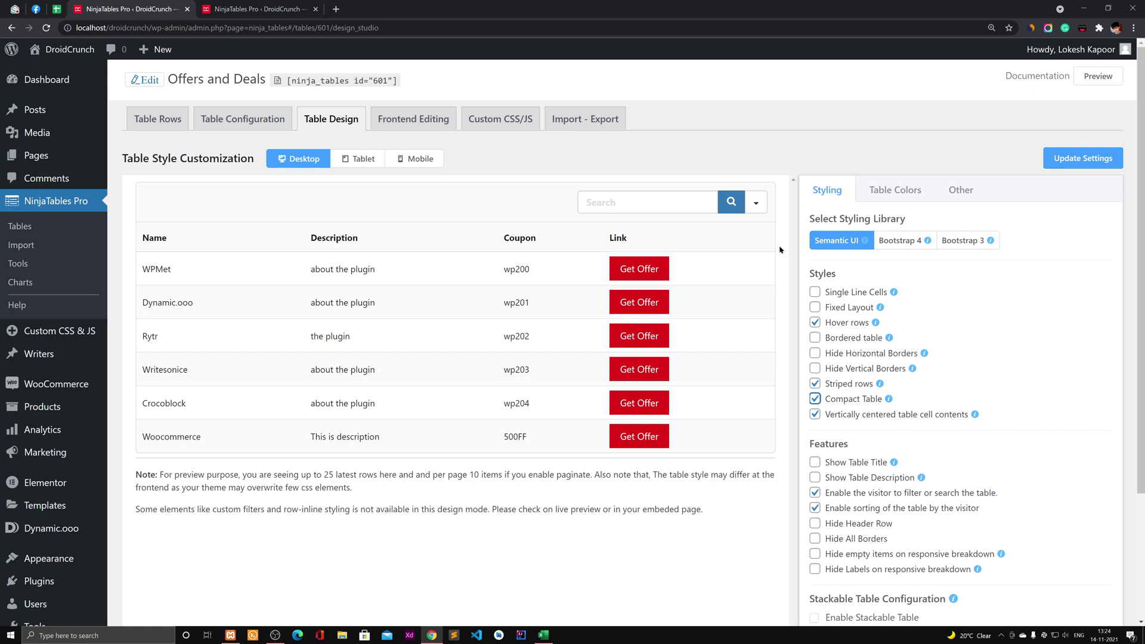
# Step: Open the plugin's tools in a separate browser tab and compare the Global Appearance defaults with this table's design settings
pyautogui.rightClick(27, 263)
pyautogui.click(56, 267)
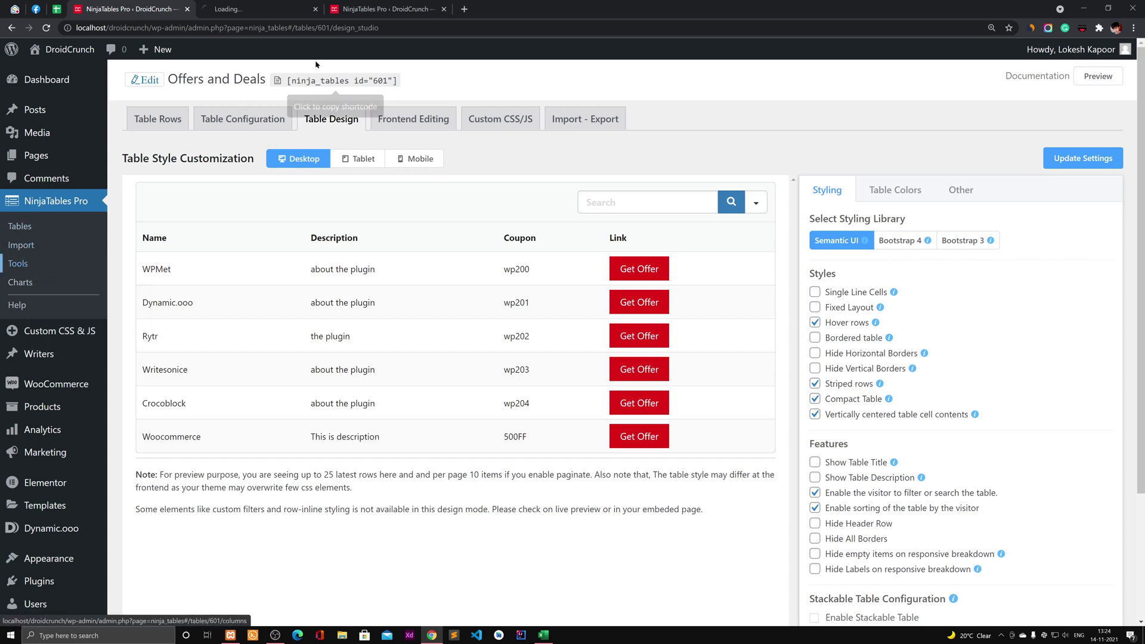
pyautogui.click(280, 17)
pyautogui.click(197, 172)
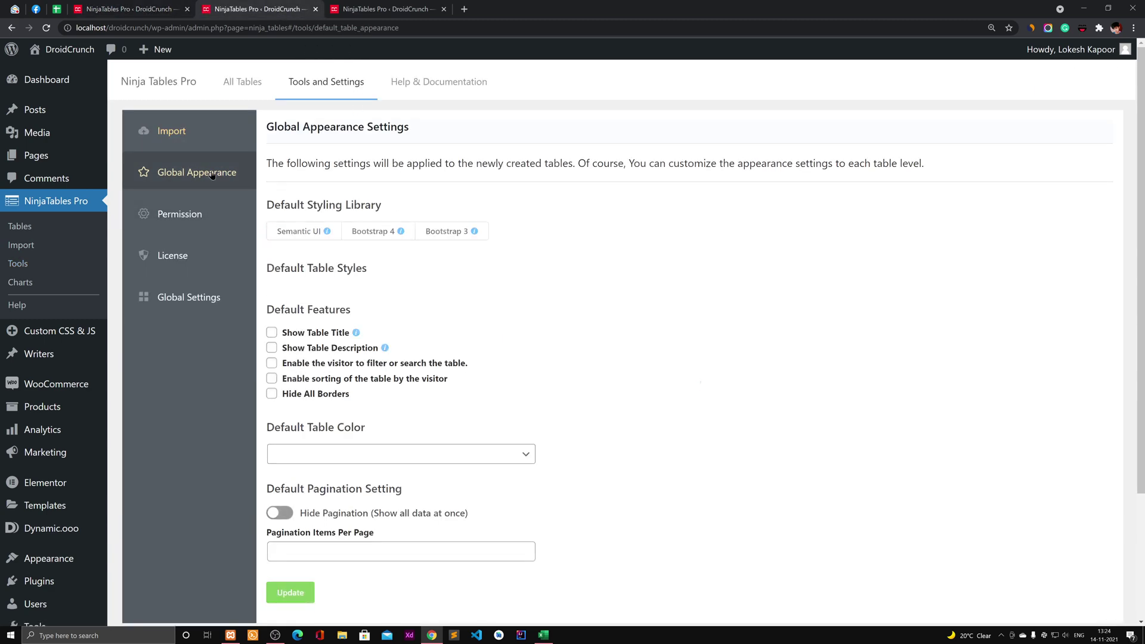
pyautogui.click(159, 7)
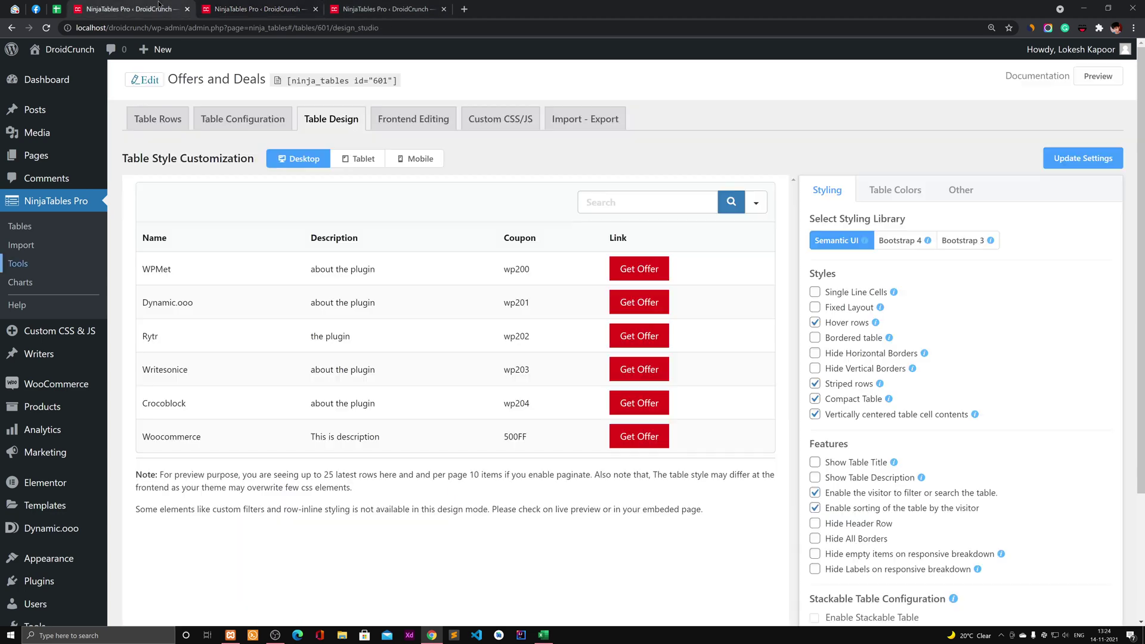
pyautogui.click(346, 5)
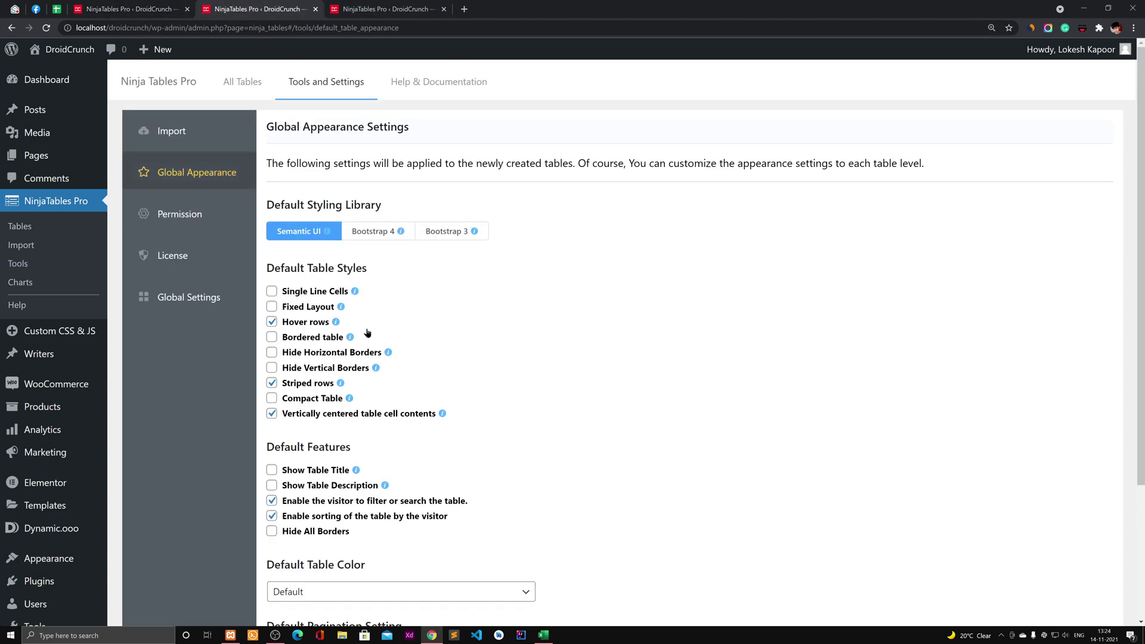
pyautogui.click(167, 8)
pyautogui.click(256, 5)
pyautogui.click(142, 5)
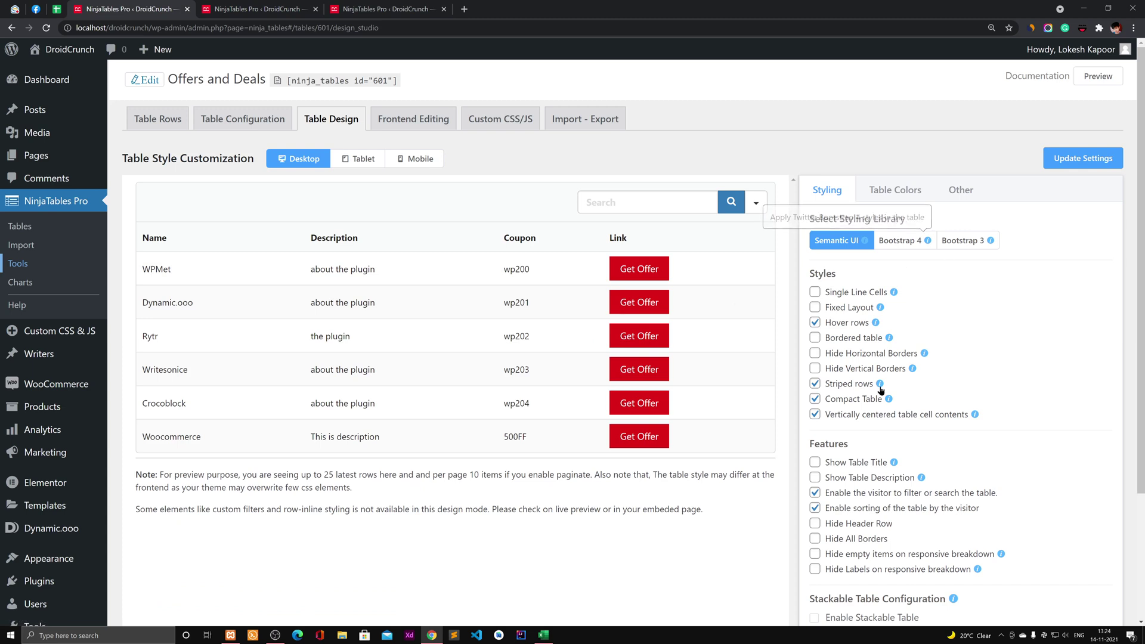
# Step: Review the table's design options, preview the Bootstrap 4 styling library and switch back to Semantic UI
pyautogui.scroll(-3, 881, 318)
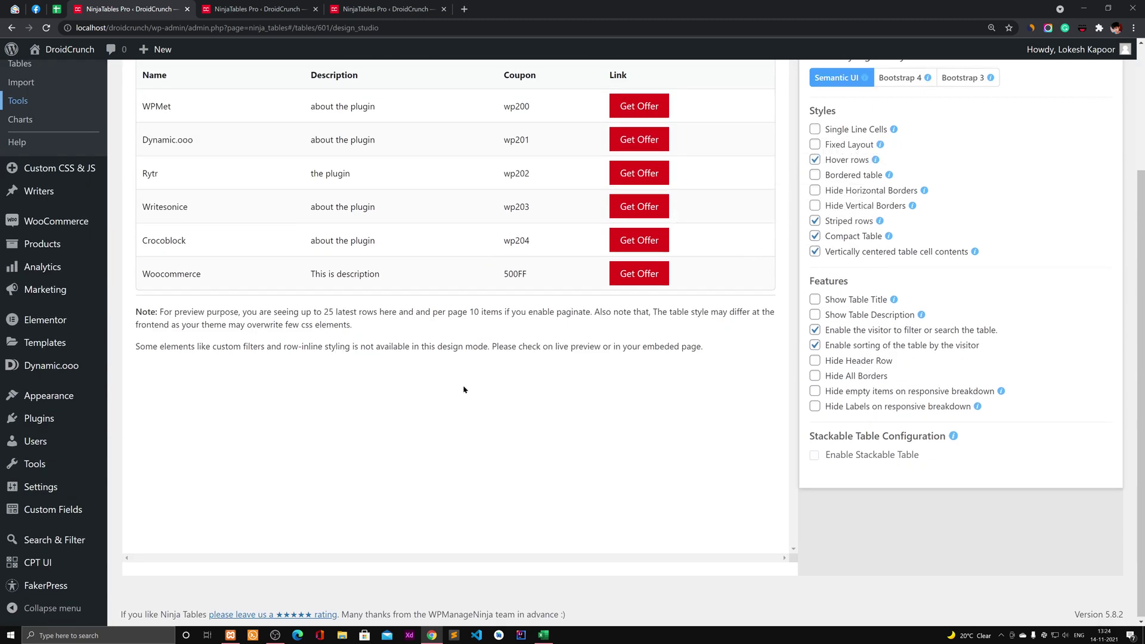
pyautogui.scroll(3, 462, 389)
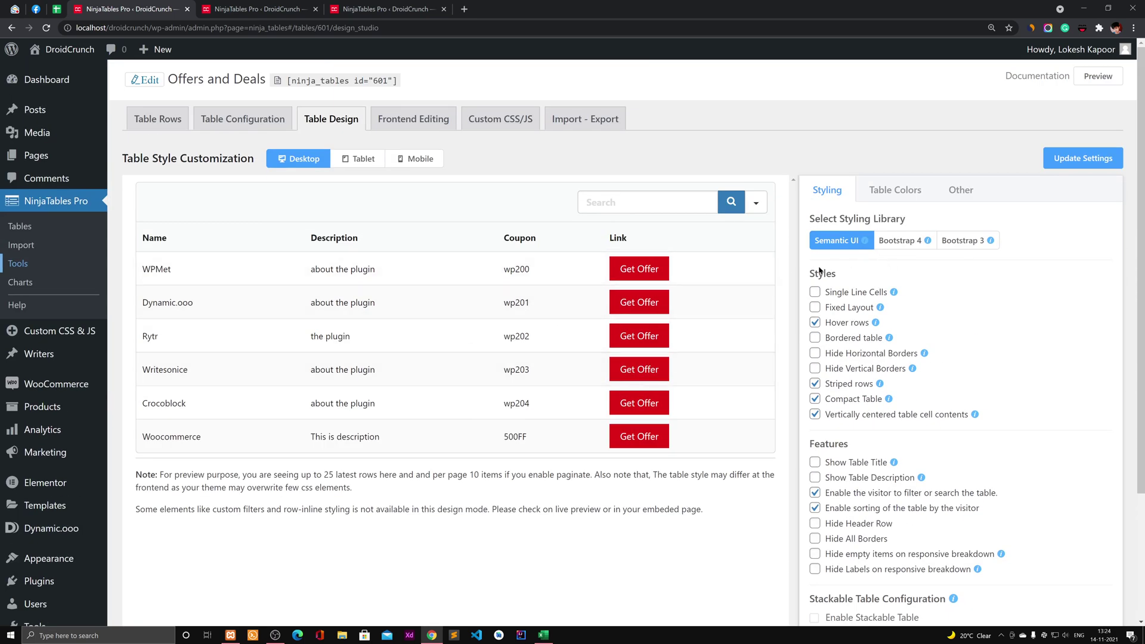
pyautogui.click(912, 246)
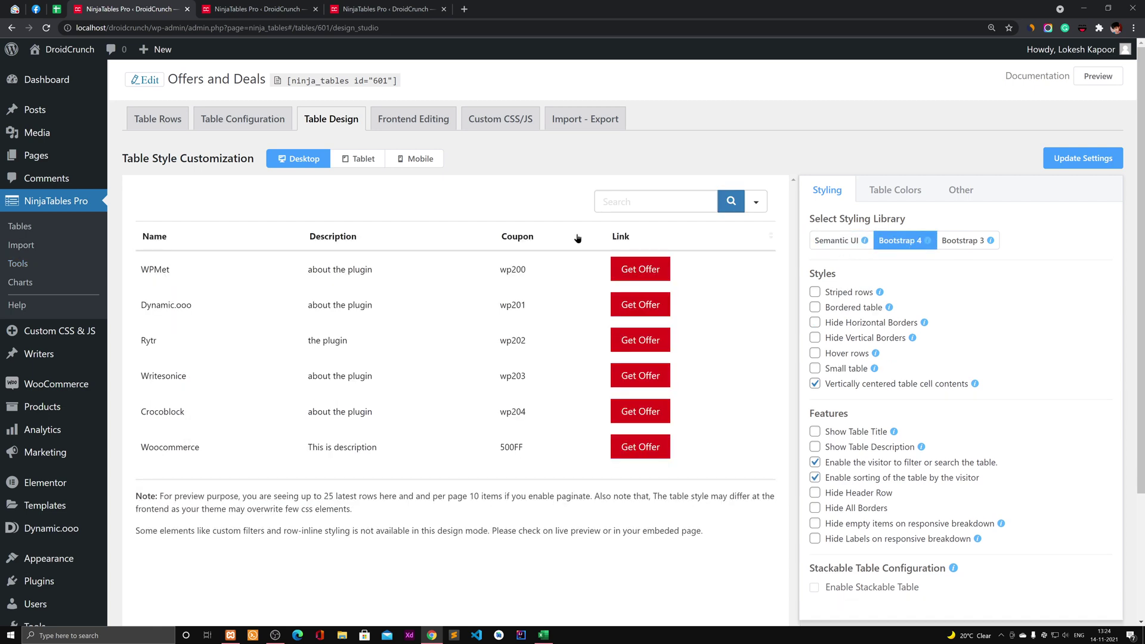
pyautogui.click(855, 243)
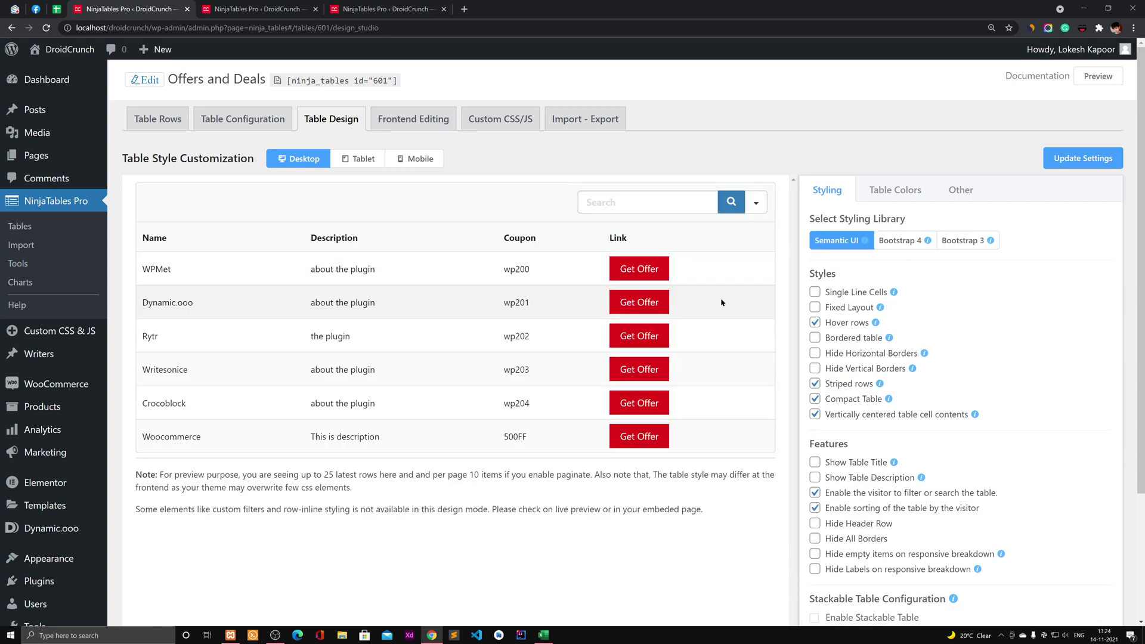
# Step: Enable frontend editing for the table and review the user role permissions for editing and deleting rows
pyautogui.click(408, 122)
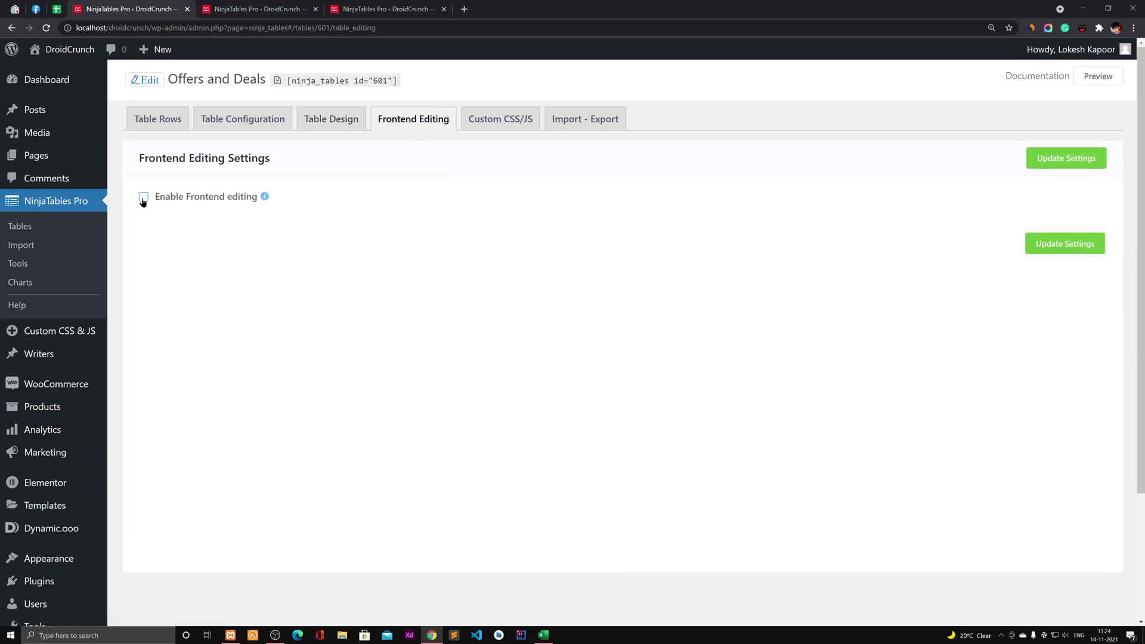
pyautogui.click(144, 198)
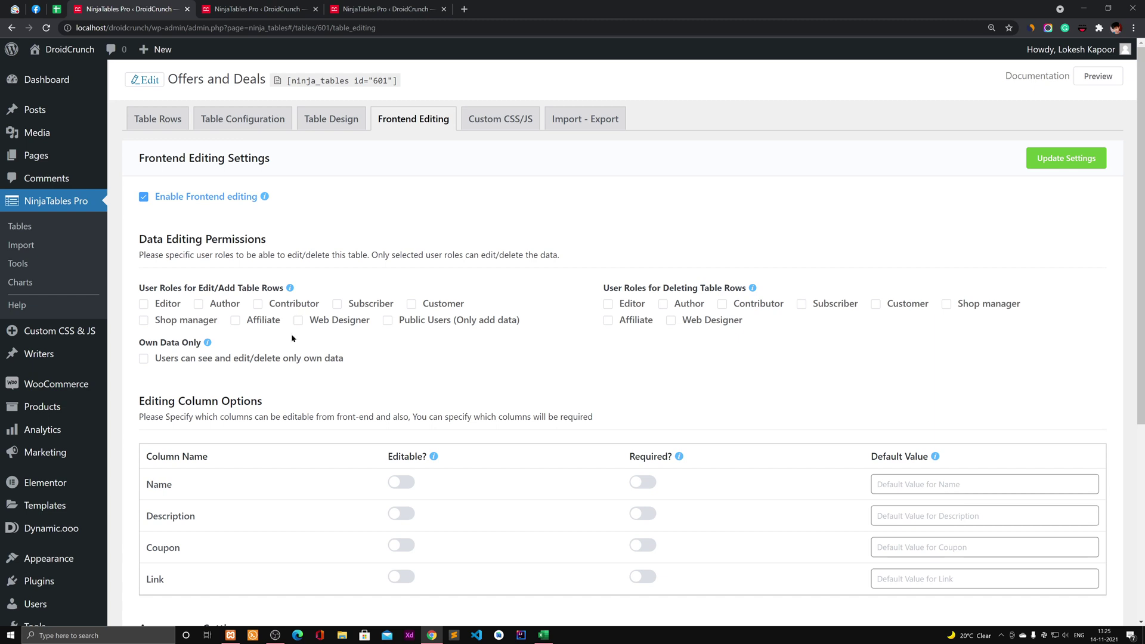
pyautogui.scroll(-2, 293, 339)
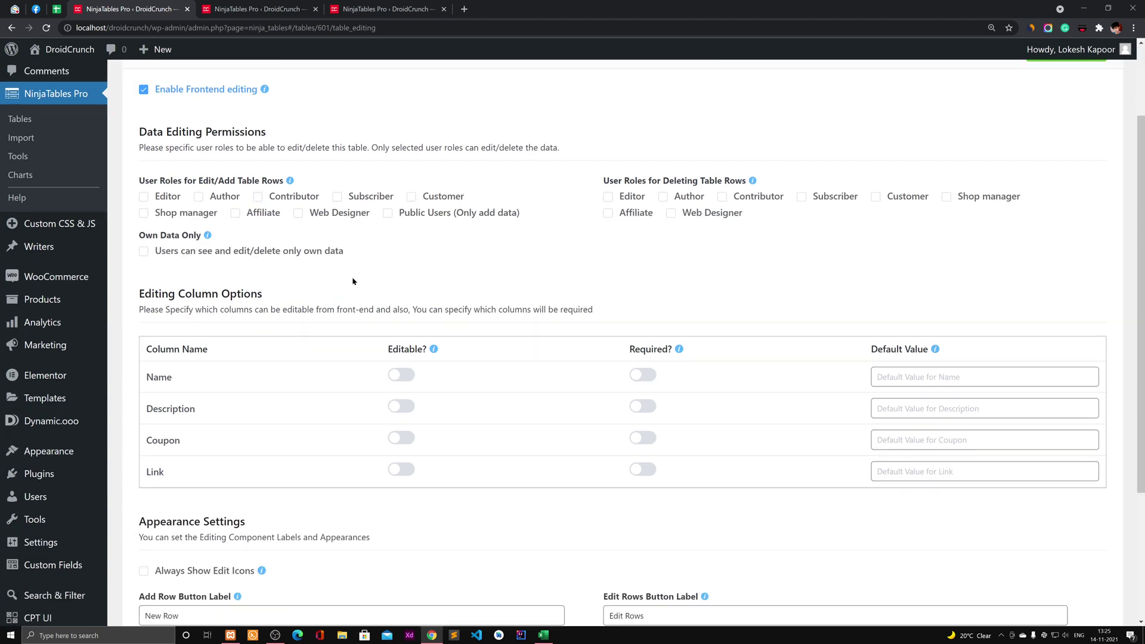
# Step: Make the Name, Description, Coupon and Link columns editable from the front end and save the settings
pyautogui.scroll(-2, 241, 250)
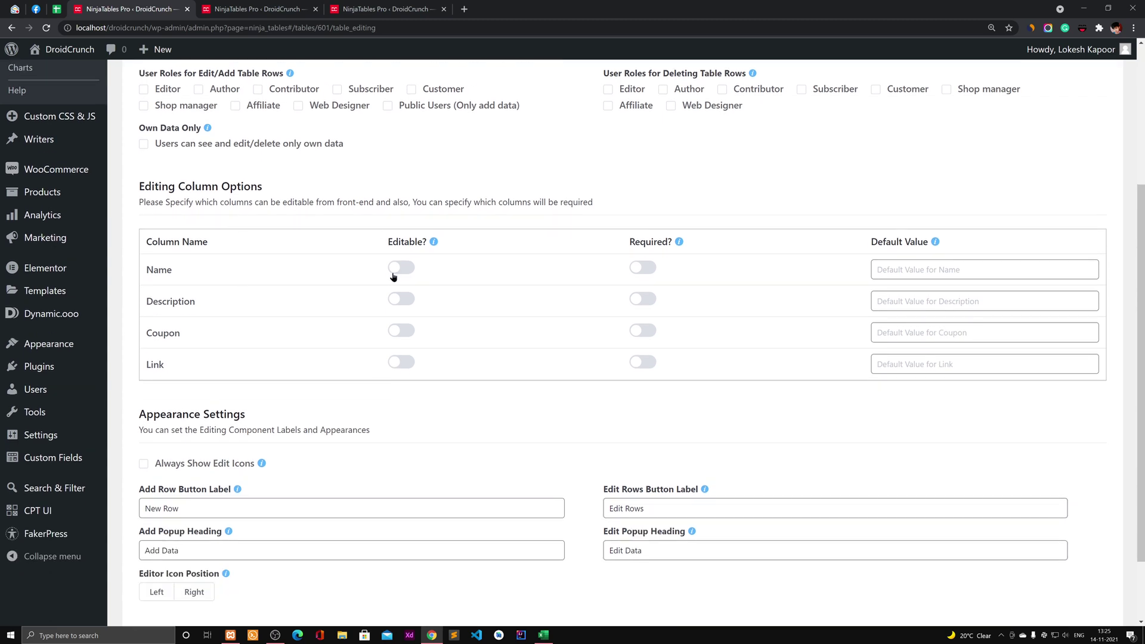
pyautogui.click(405, 269)
pyautogui.click(400, 305)
pyautogui.click(400, 329)
pyautogui.click(401, 361)
pyautogui.click(410, 361)
pyautogui.click(411, 360)
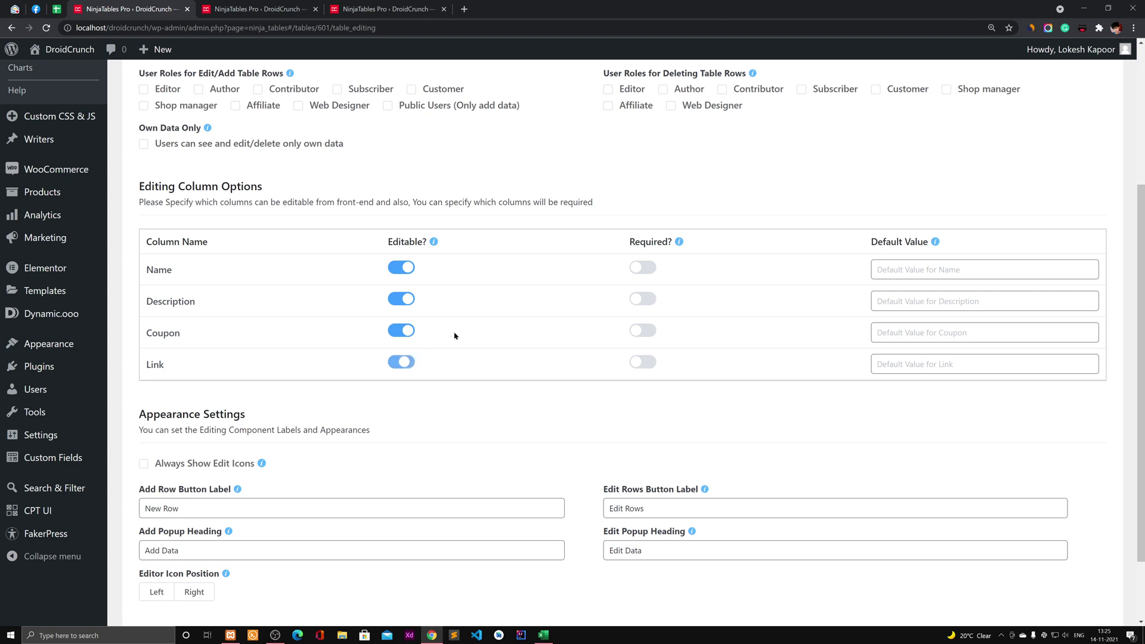
pyautogui.scroll(-2, 454, 334)
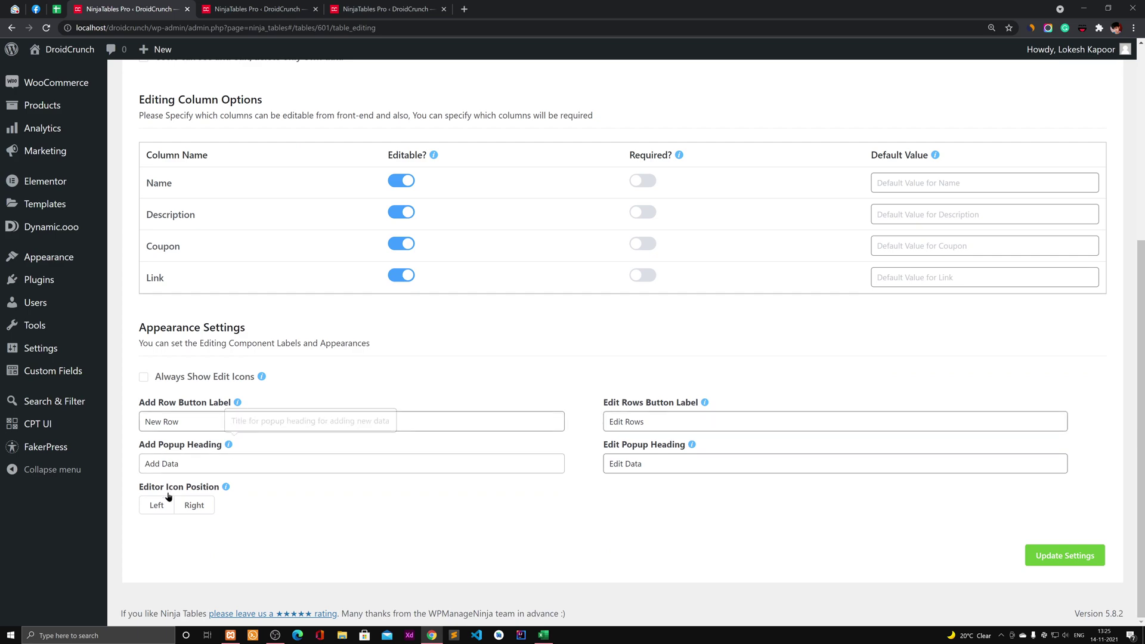
pyautogui.click(1050, 557)
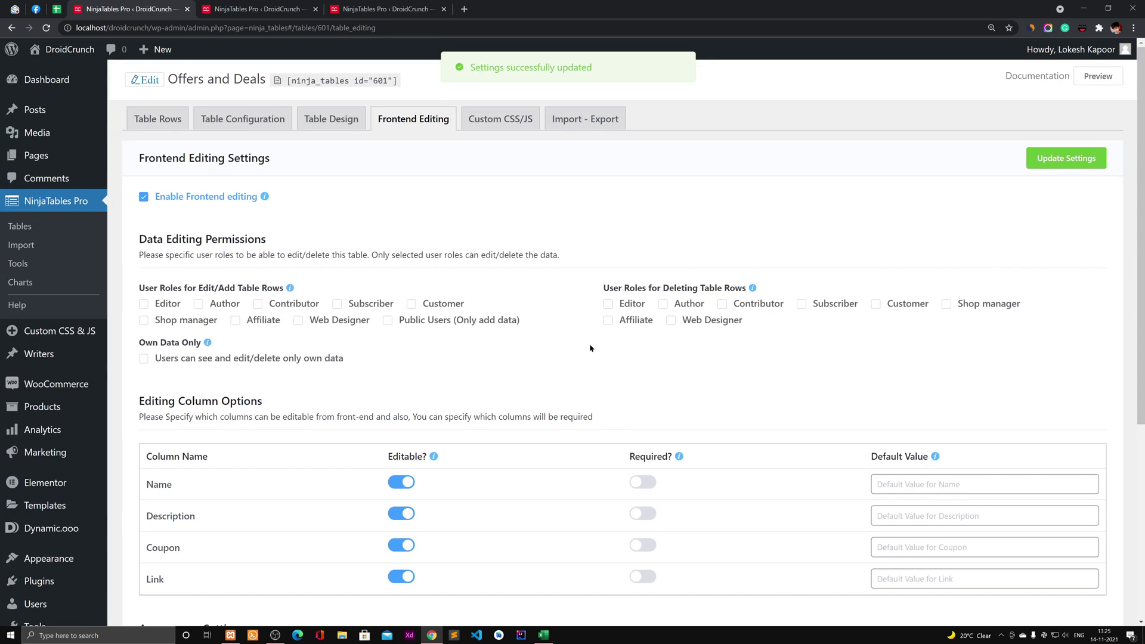
# Step: Look through the table's custom CSS, custom JavaScript, import and design pages, and return to its column settings
pyautogui.click(485, 125)
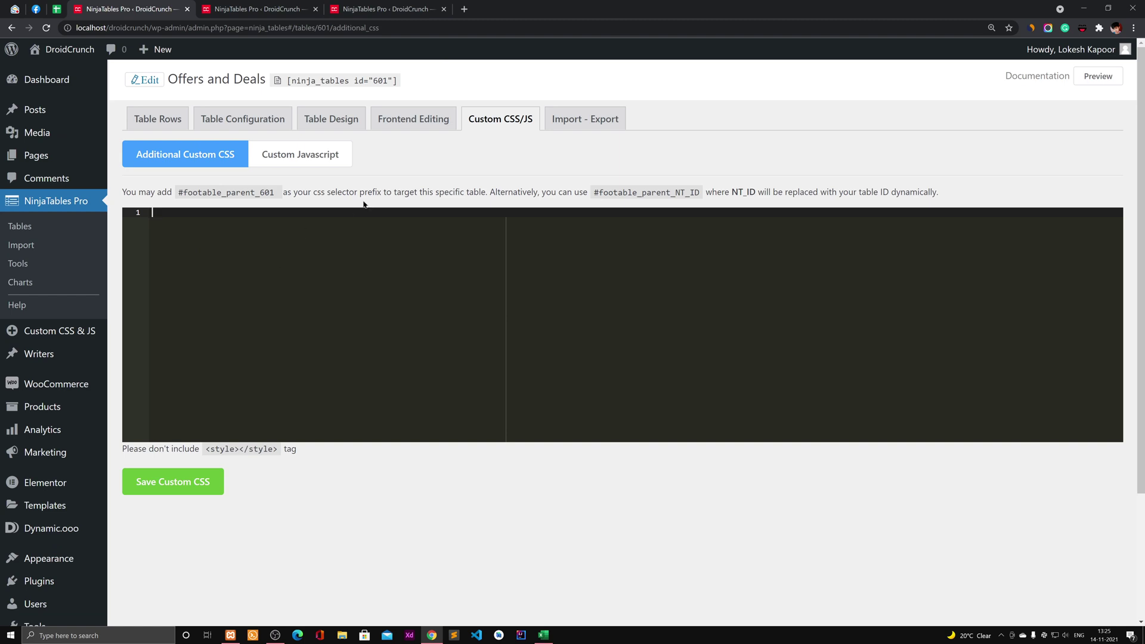
pyautogui.click(322, 156)
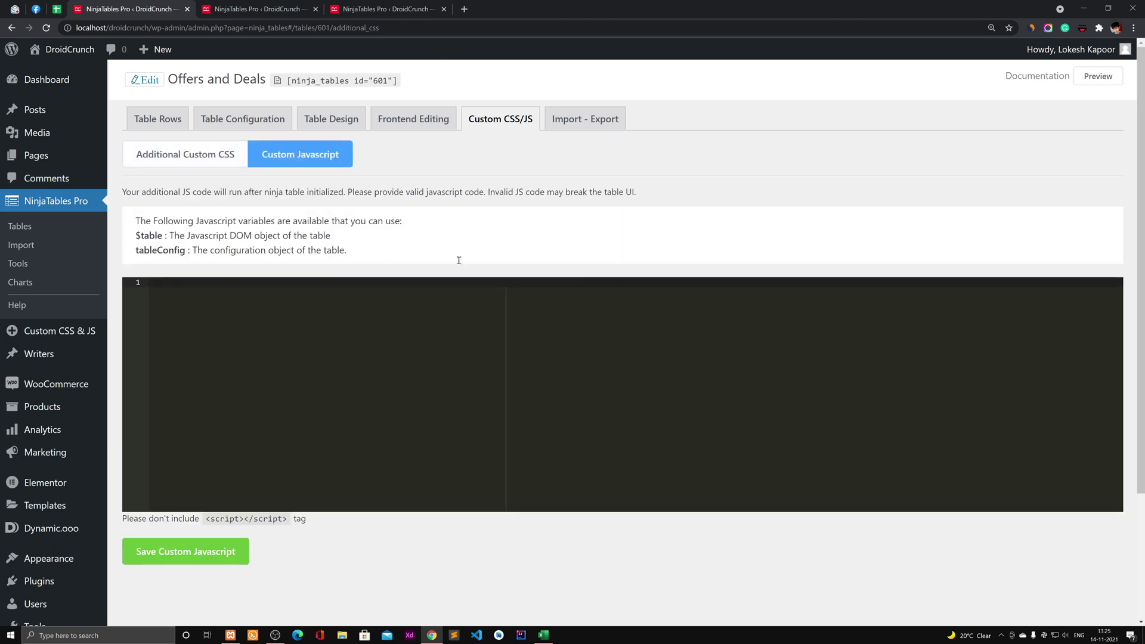
pyautogui.click(586, 122)
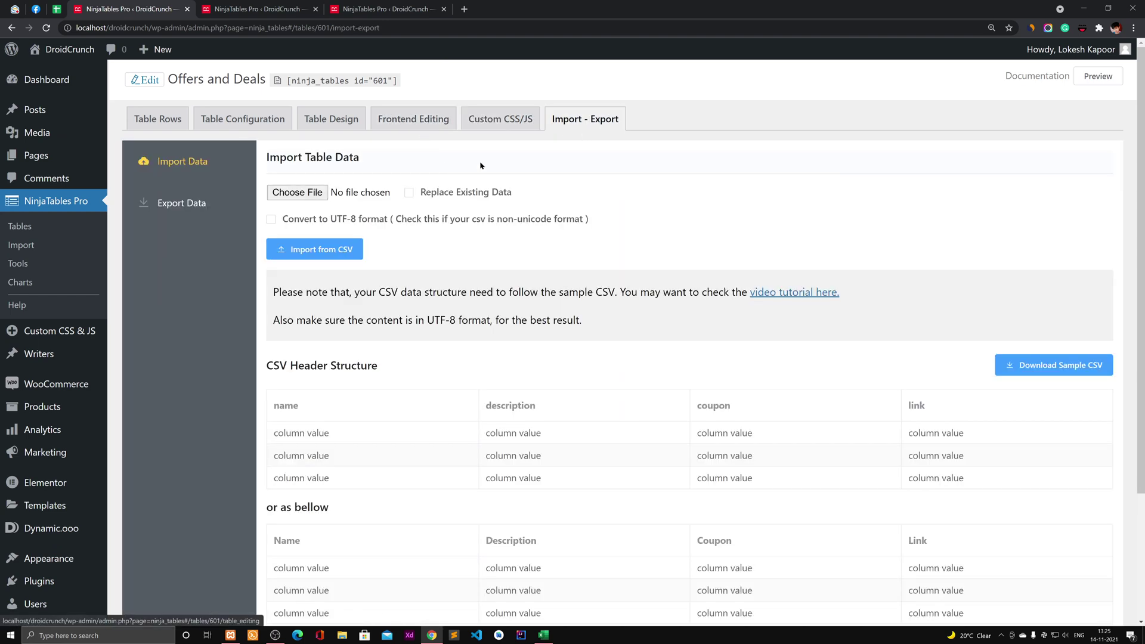
pyautogui.click(345, 123)
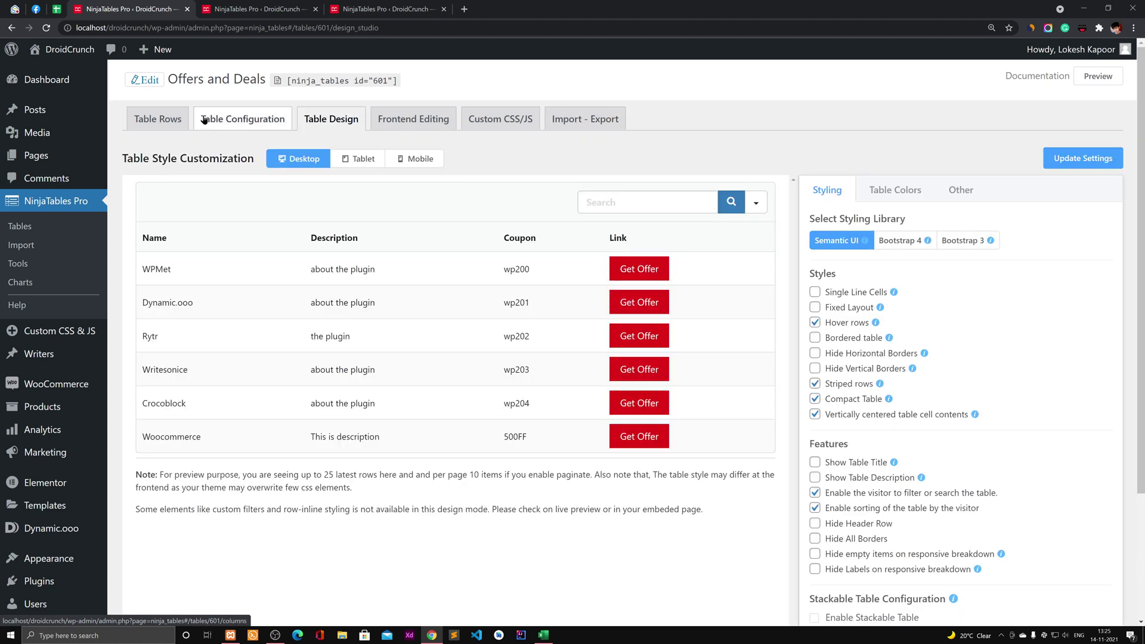
pyautogui.click(253, 123)
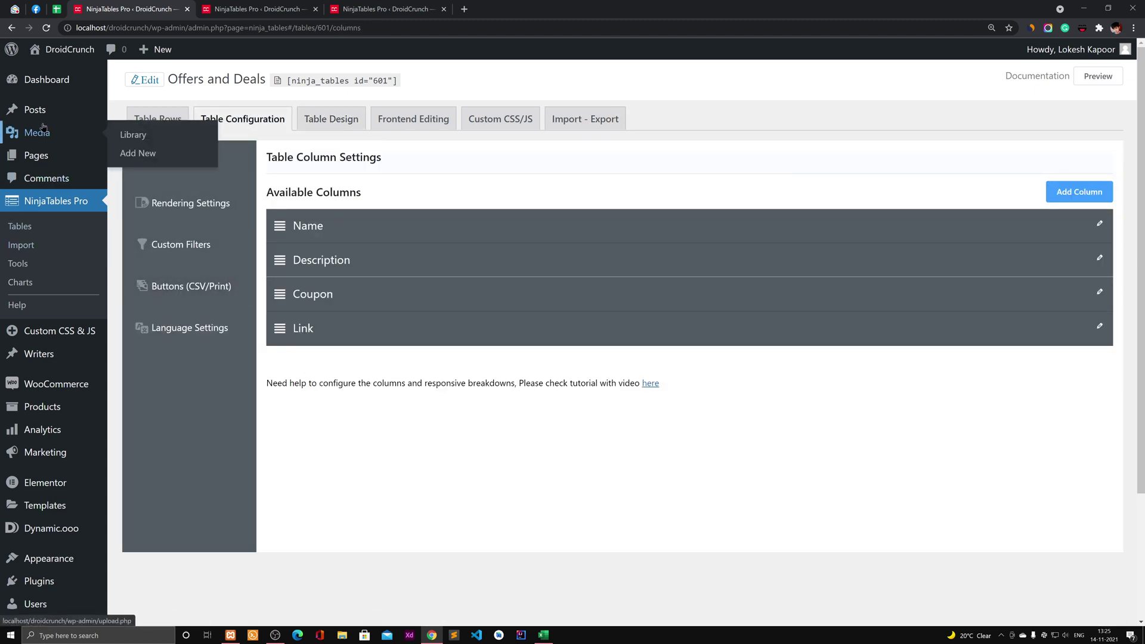
# Step: Open the site's page list in a separate tab and start a new page
pyautogui.moveTo(53, 162)
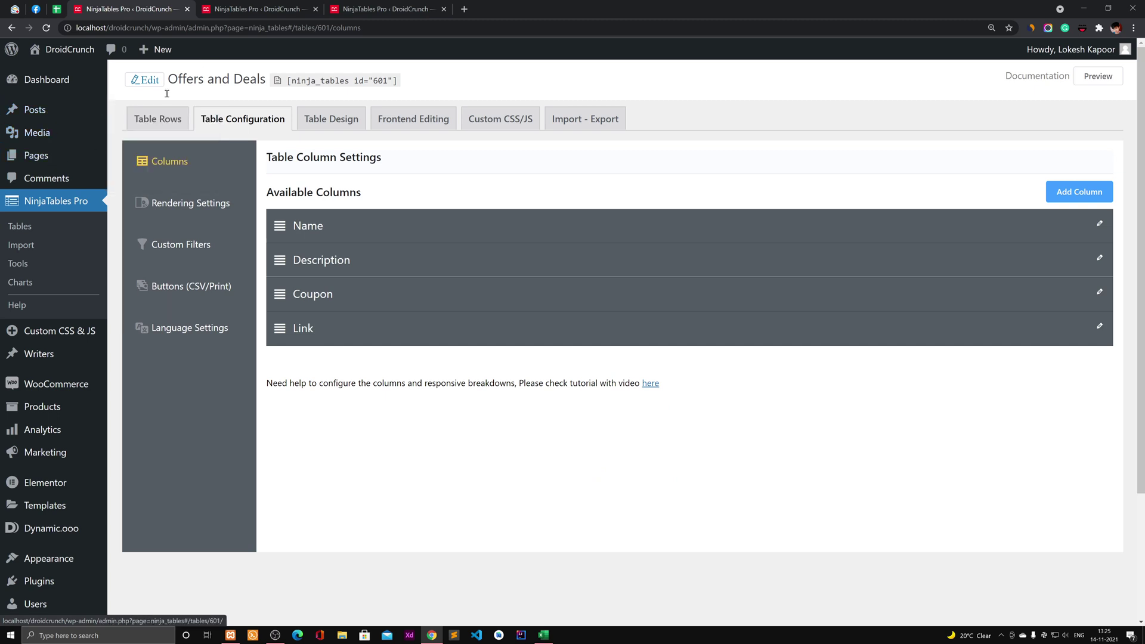
pyautogui.middleClick(137, 158)
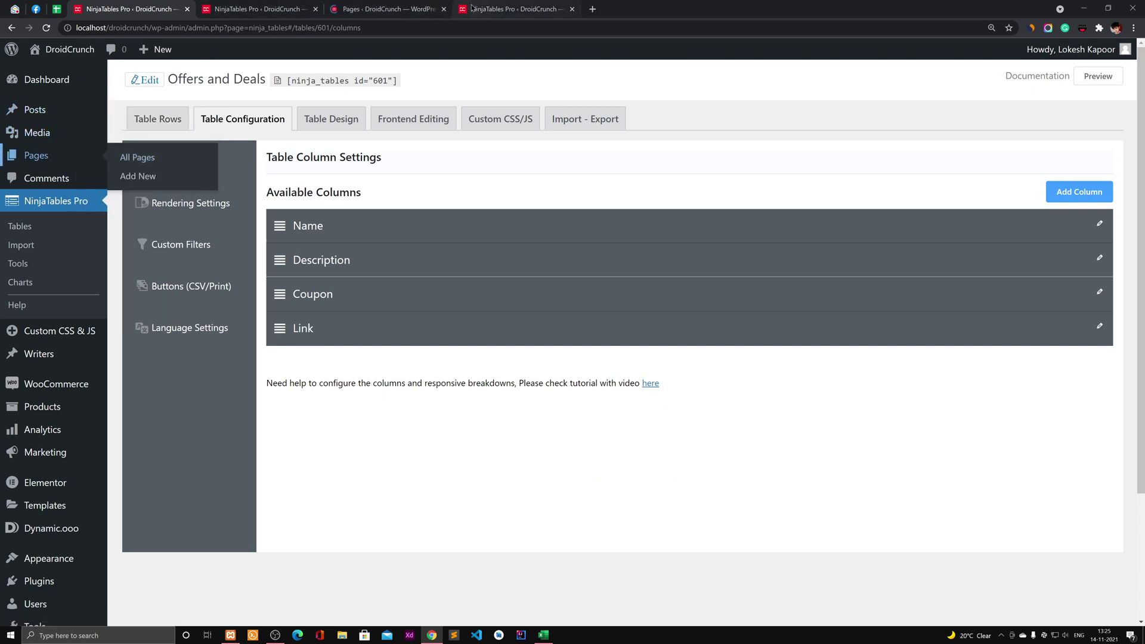
pyautogui.click(382, 5)
pyautogui.click(191, 83)
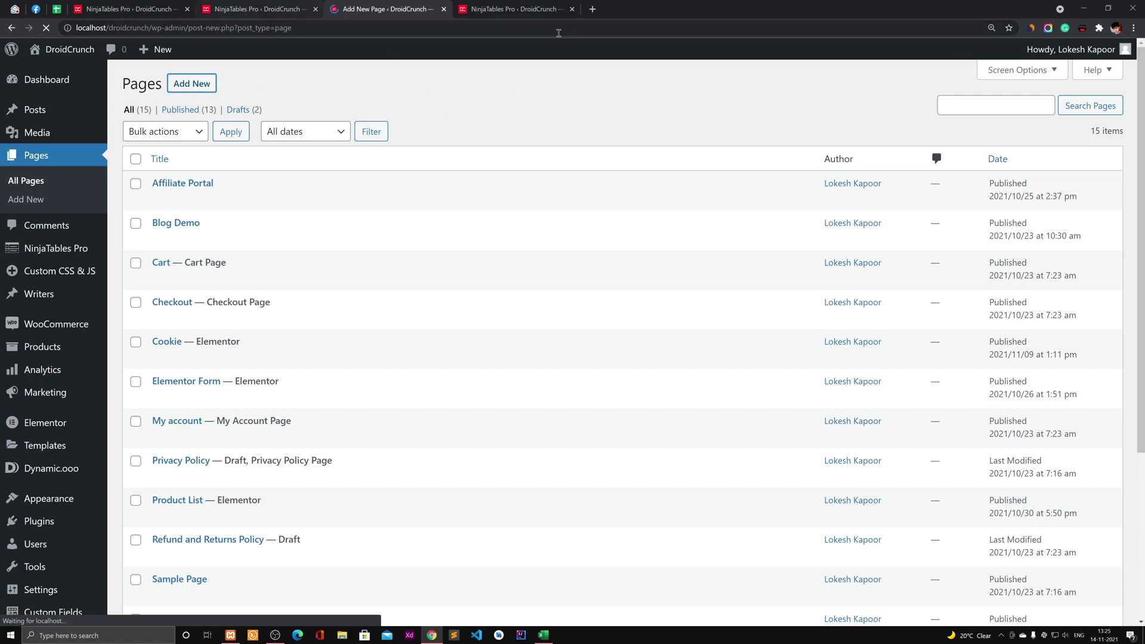
pyautogui.hotkey('ctrl', 'shift', 'o')
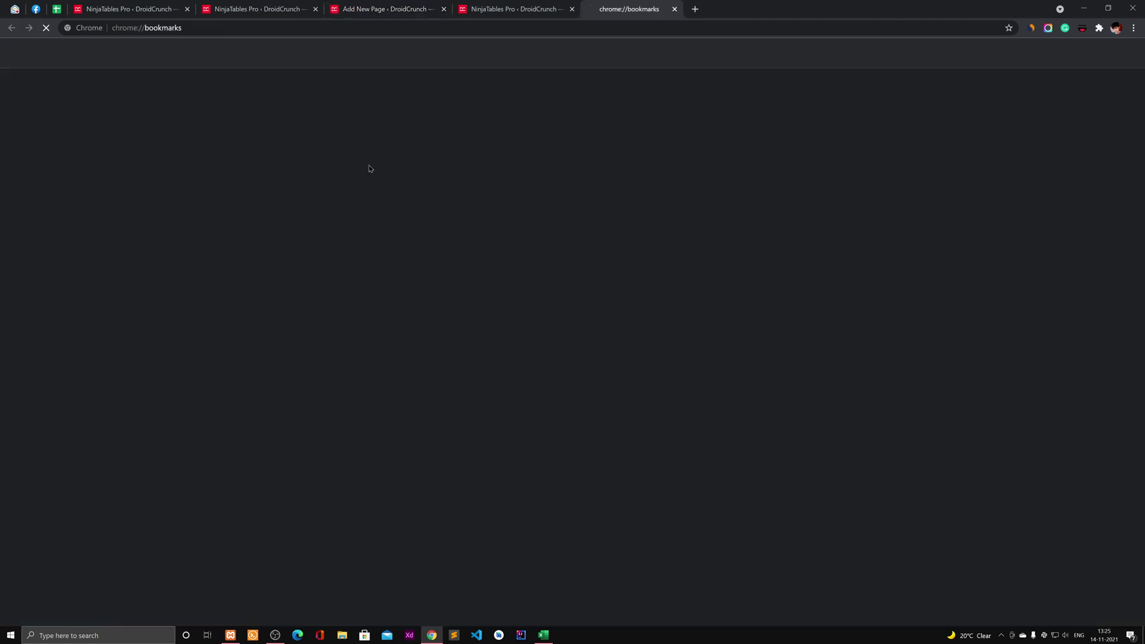
pyautogui.write('f')
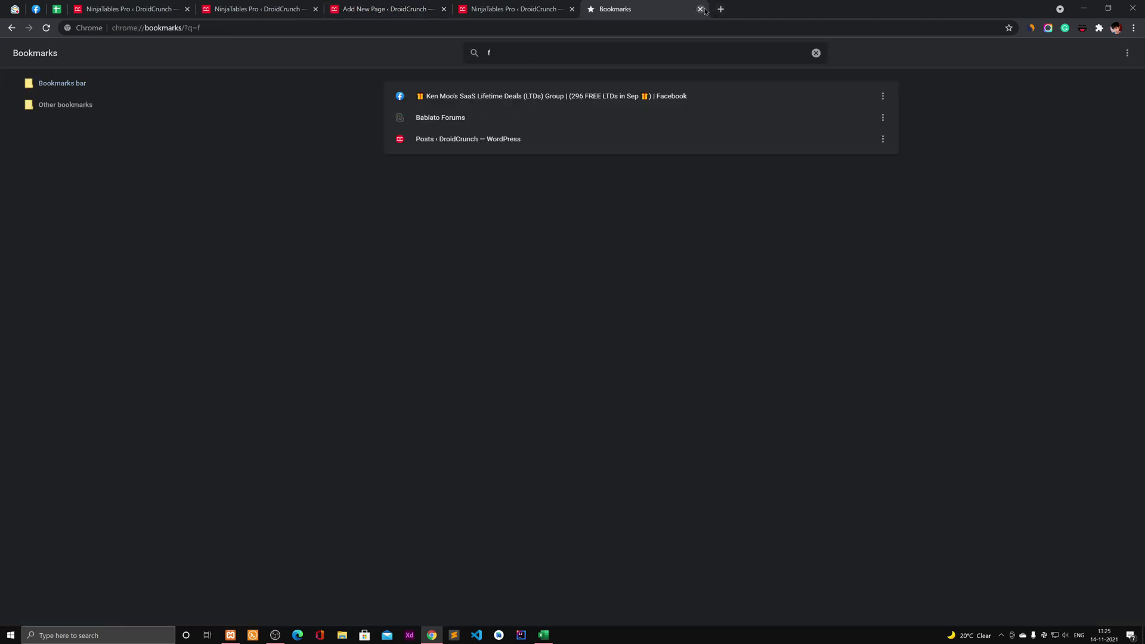
pyautogui.click(700, 9)
# Step: Title the new page "Offers" and embed the Offers and Deals table with its shortcode [ninja_tables id="601"]
pyautogui.write('offers')
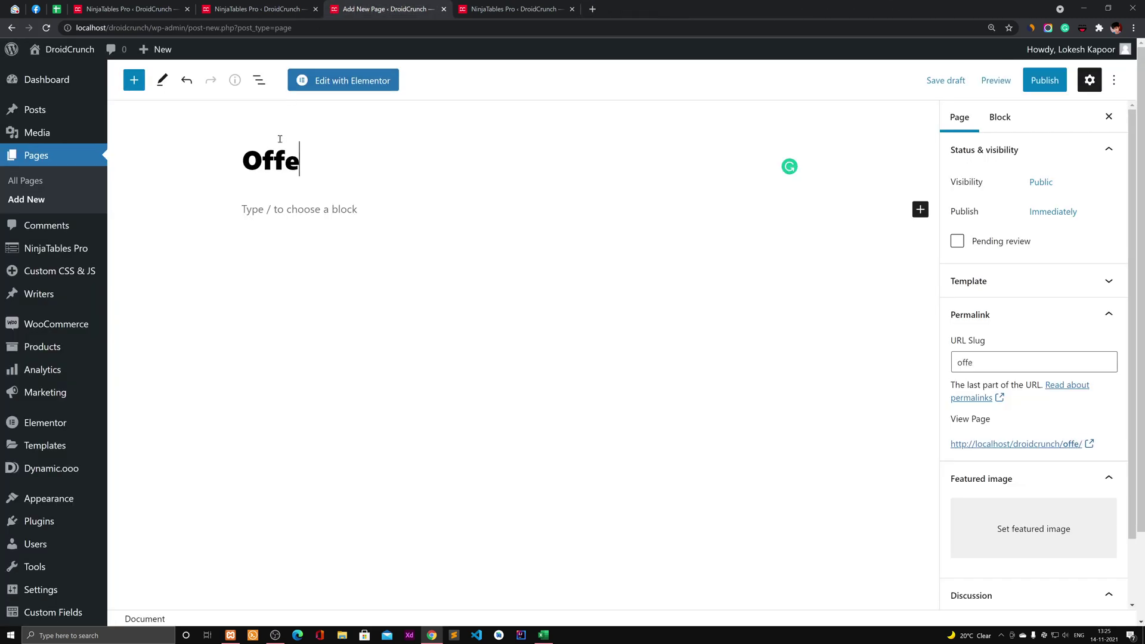
pyautogui.click(321, 225)
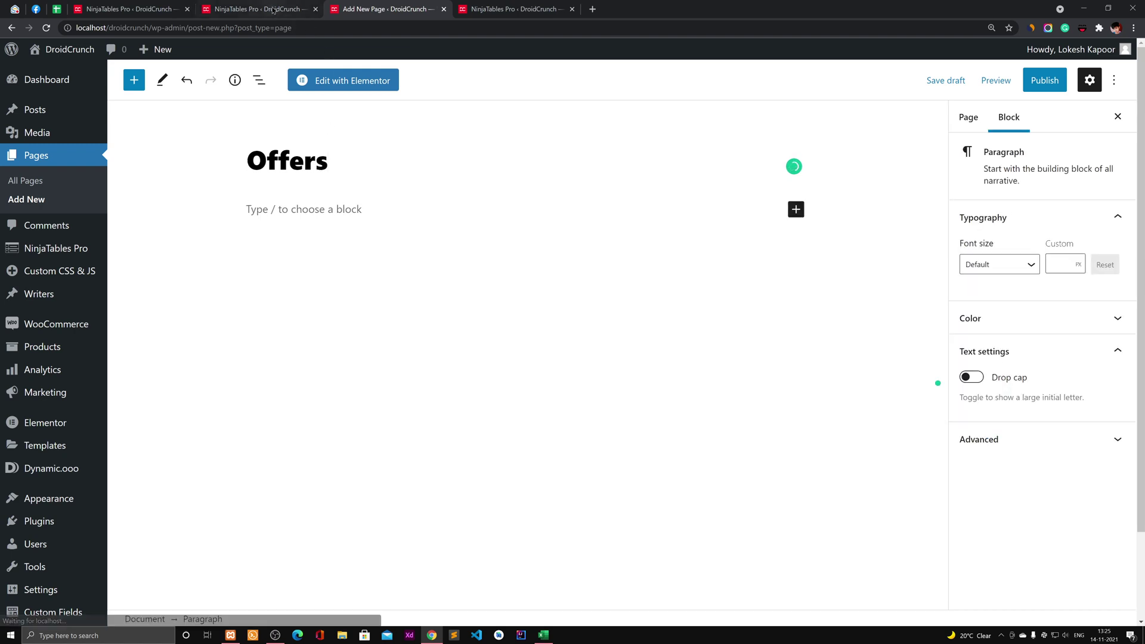
pyautogui.click(143, 8)
pyautogui.click(236, 6)
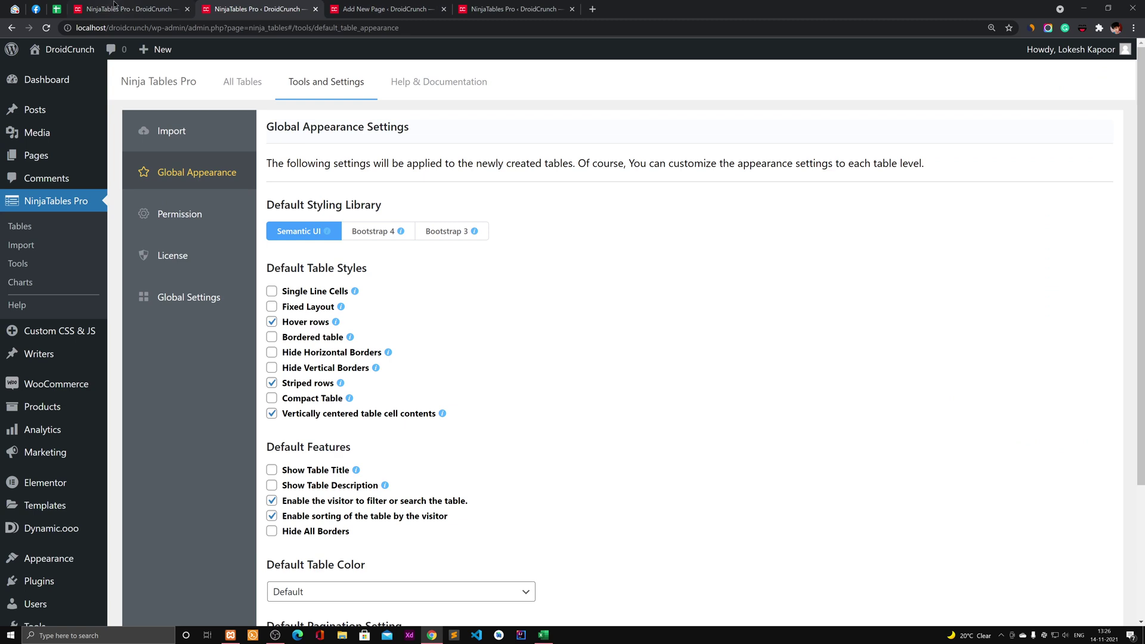
pyautogui.click(114, 8)
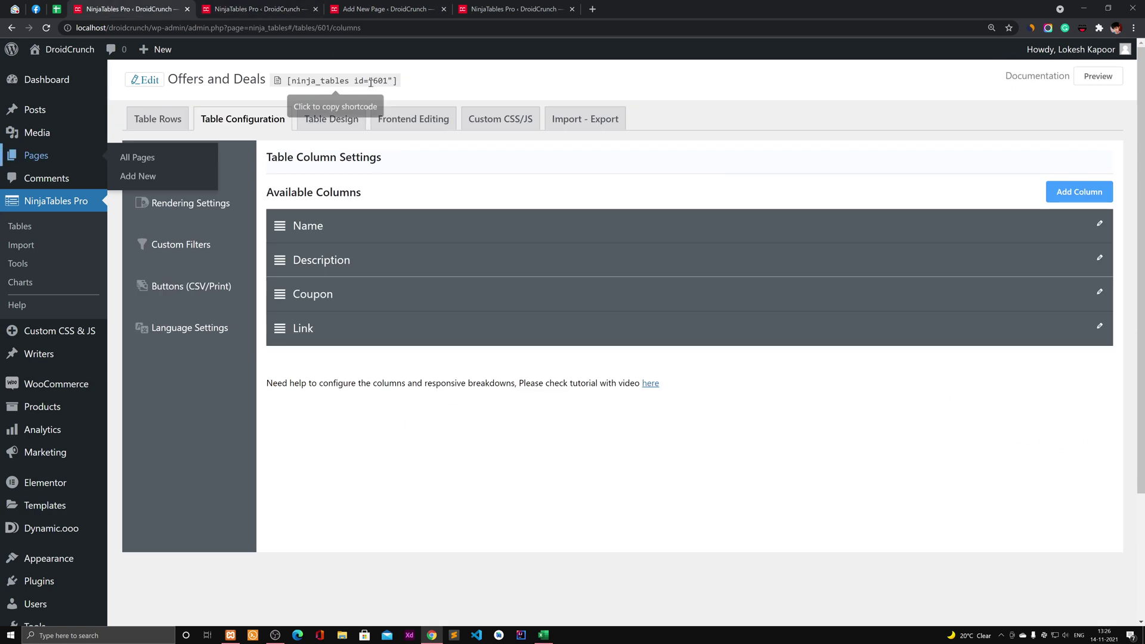
pyautogui.click(336, 72)
pyautogui.click(425, 7)
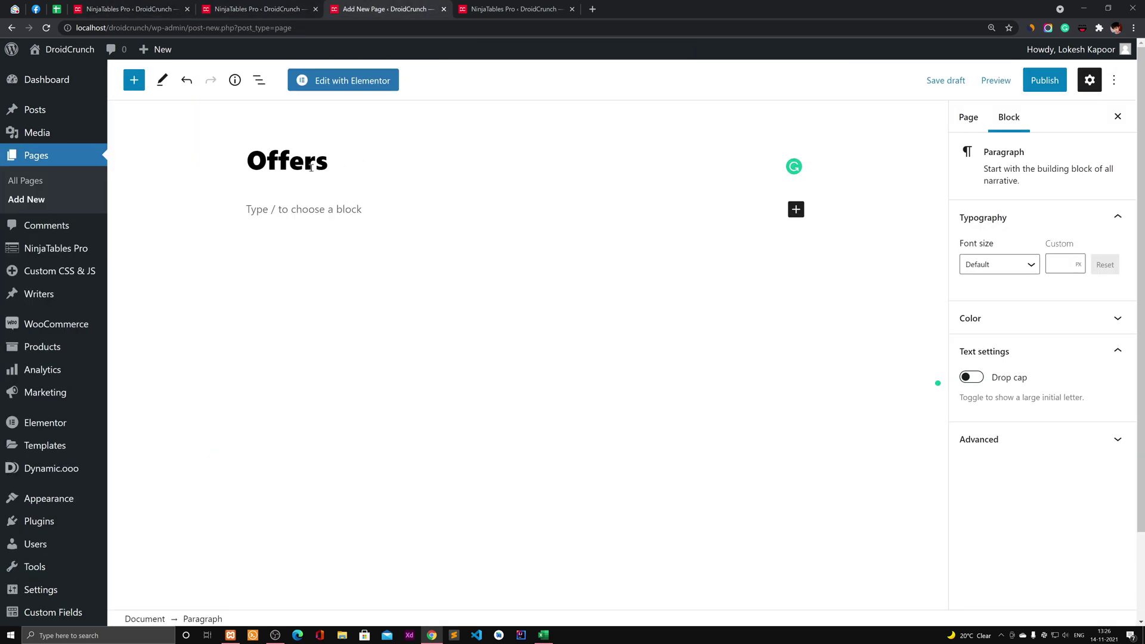
pyautogui.hotkey('ctrl', 'v')
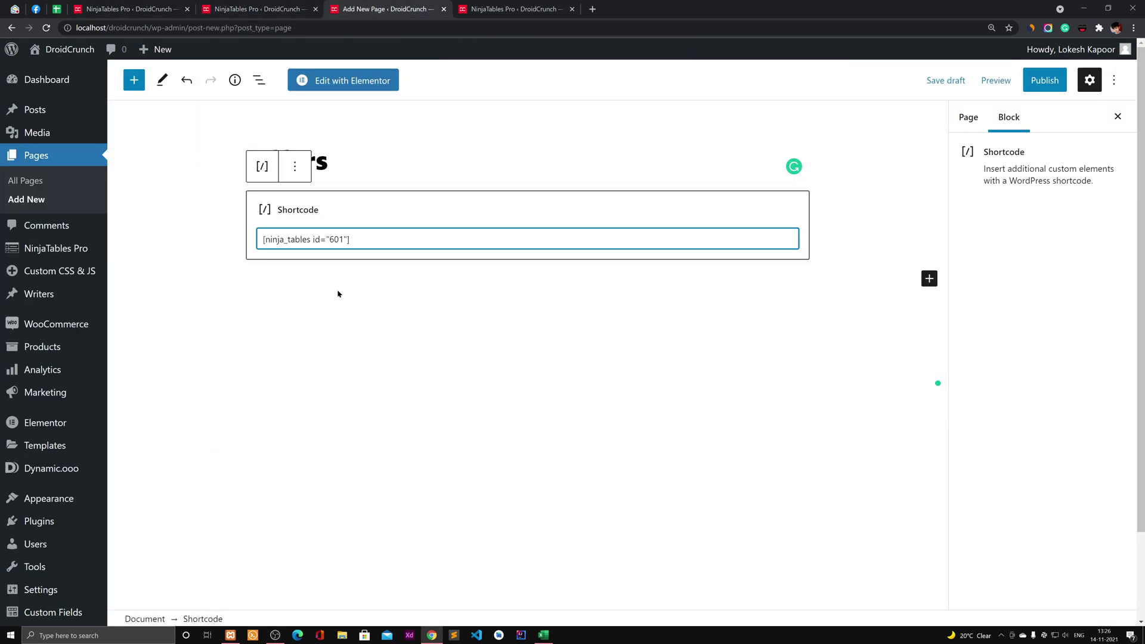
# Step: Publish the Offers page and view it live in a separate tab
pyautogui.click(1038, 89)
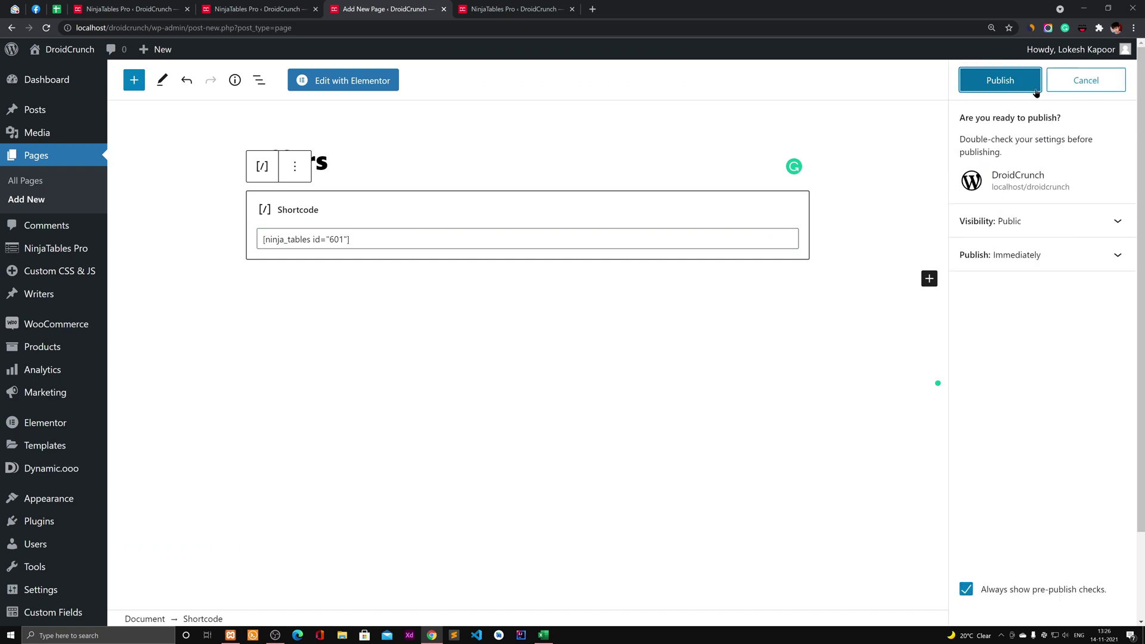
pyautogui.click(1036, 90)
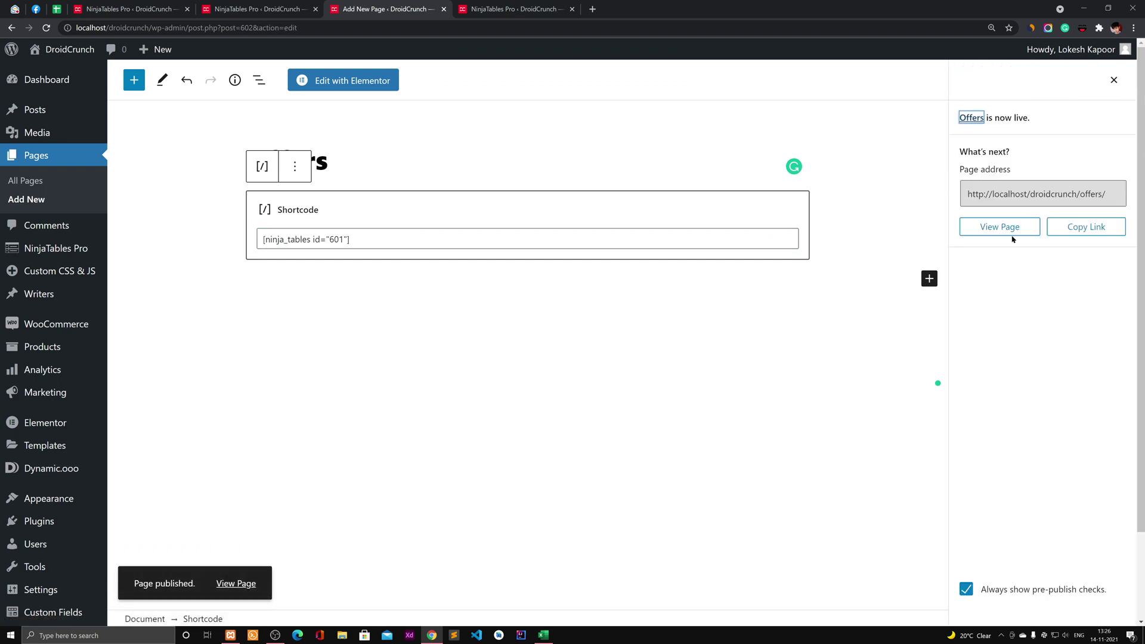
pyautogui.keyDown('ctrl'); pyautogui.click(1012, 233); pyautogui.keyUp('ctrl')
pyautogui.click(471, 9)
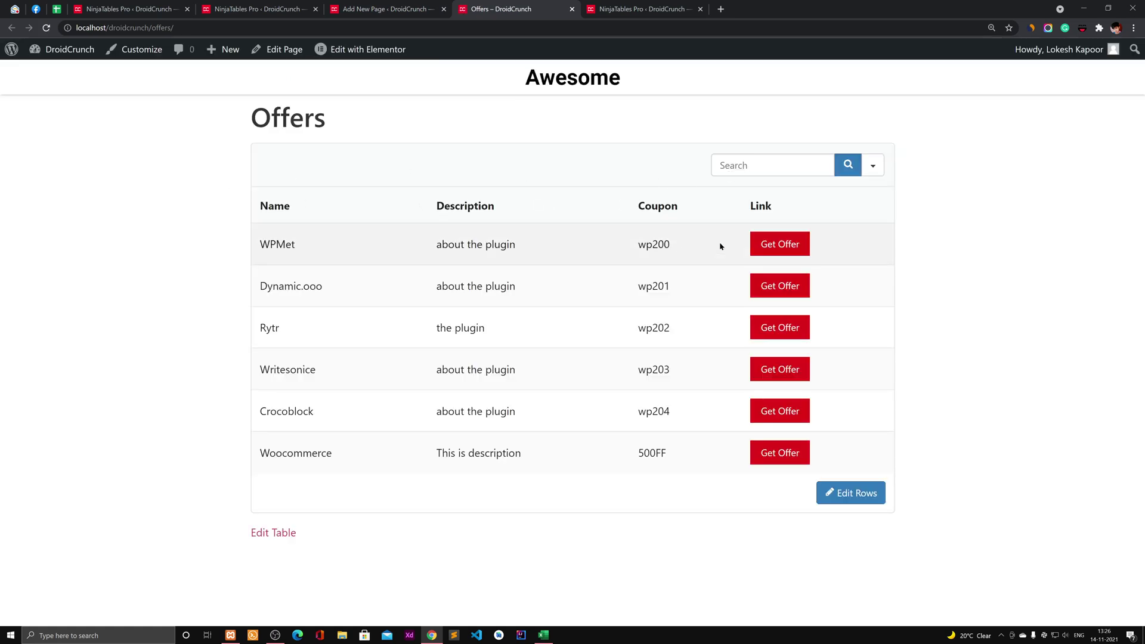
# Step: Check the search options of the published table, search it for "wpmet" and clear the search text
pyautogui.click(872, 165)
pyautogui.click(873, 166)
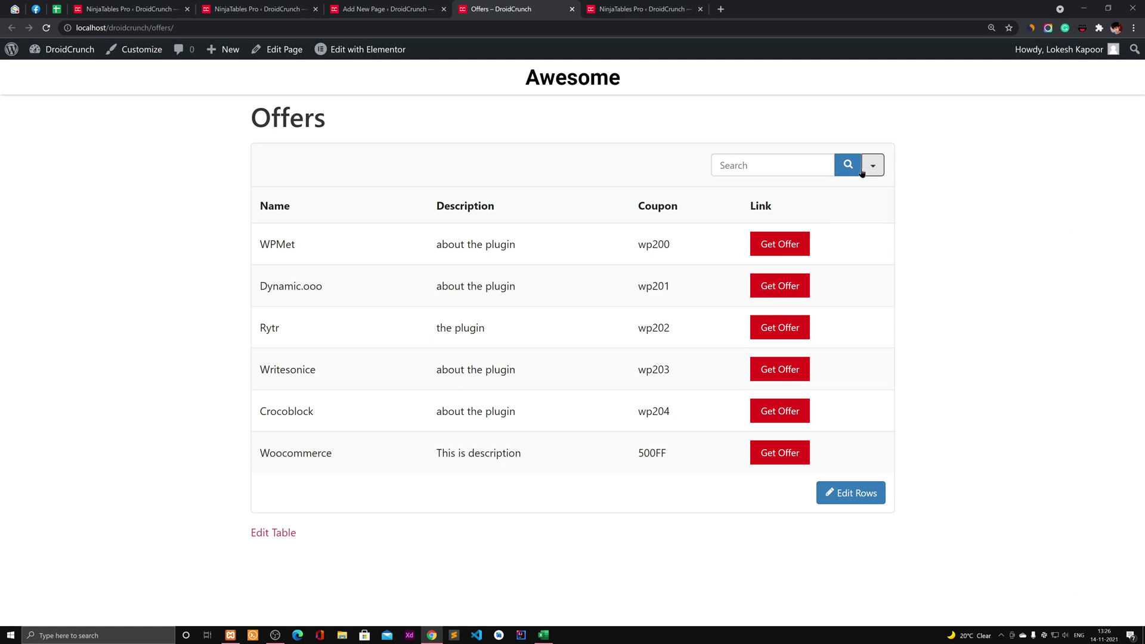
pyautogui.click(764, 166)
pyautogui.write('wpmet')
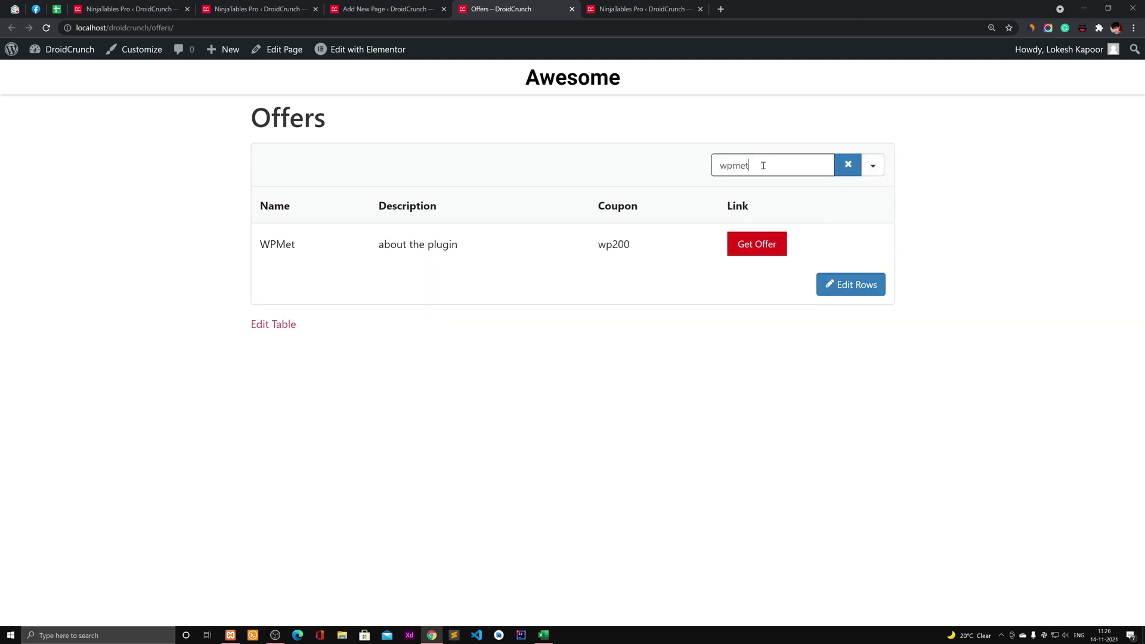
pyautogui.doubleClick(727, 168)
pyautogui.press('BackSpace')
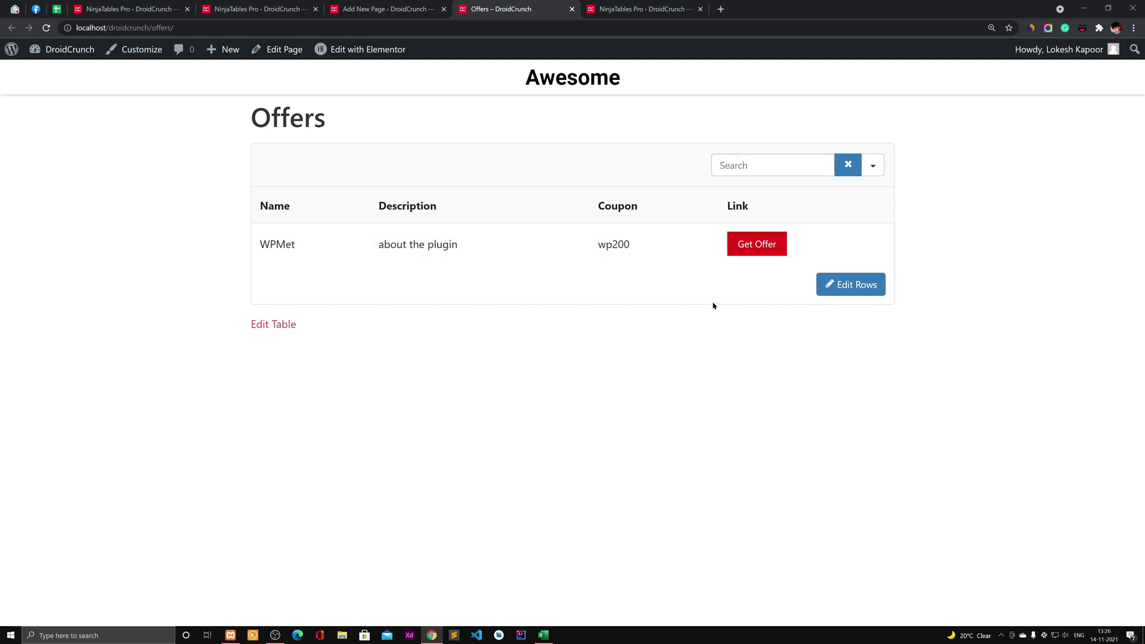
# Step: Test the Get Offer link in the WPMet row and close the page it opens
pyautogui.click(766, 251)
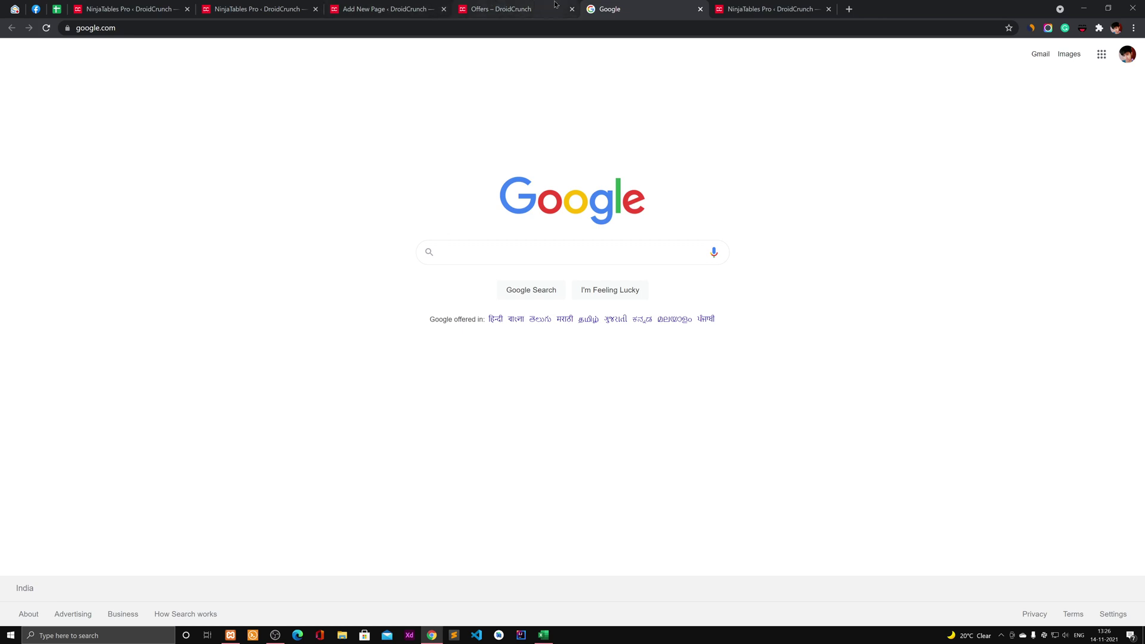
pyautogui.click(554, 5)
pyautogui.click(700, 9)
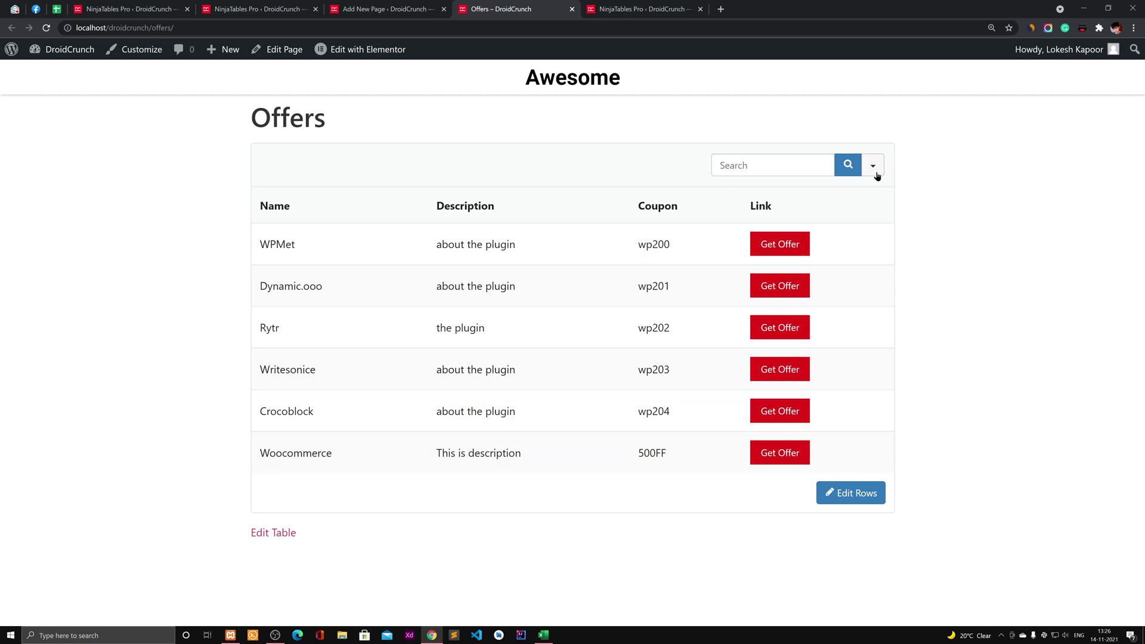
# Step: Go back from the published Offers page to the configuration of the Offers and Deals table
pyautogui.click(382, 9)
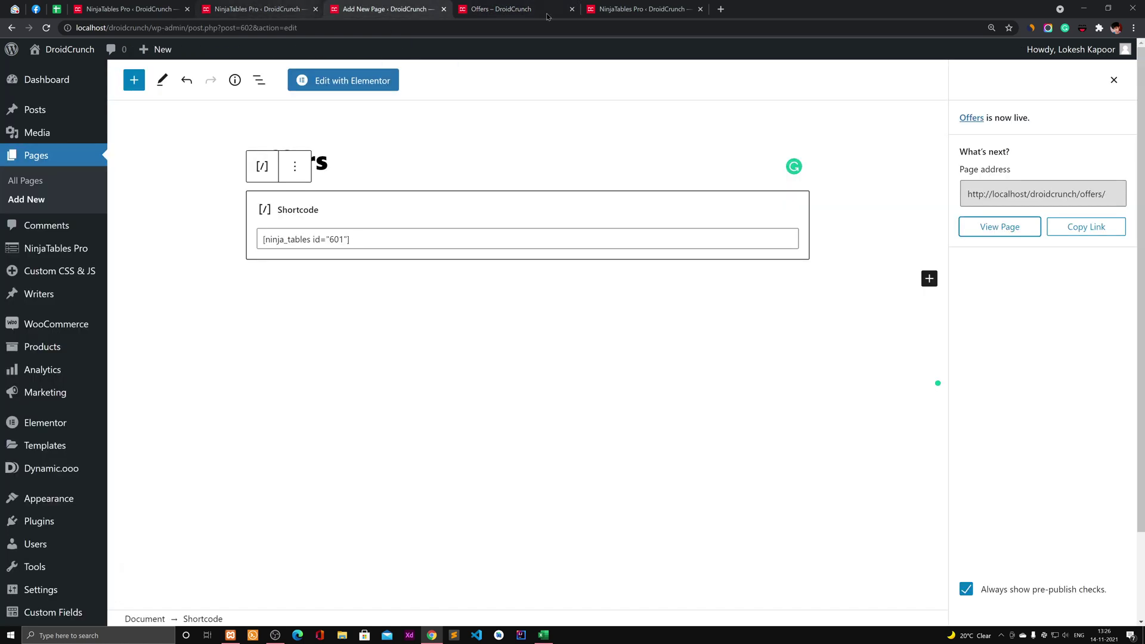
pyautogui.click(519, 9)
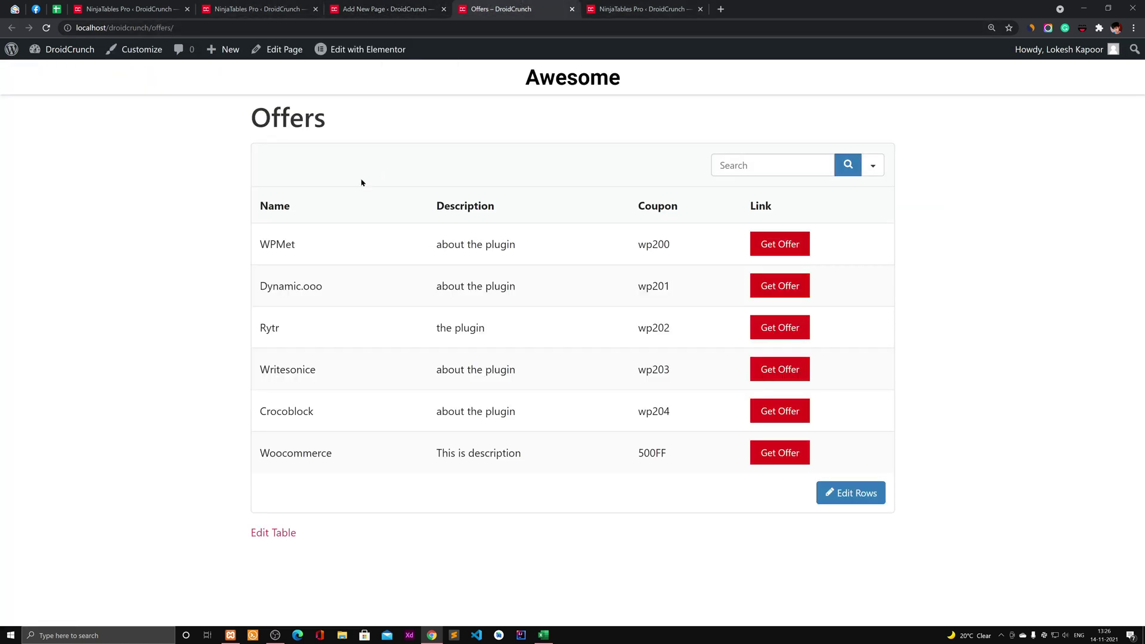
pyautogui.click(263, 9)
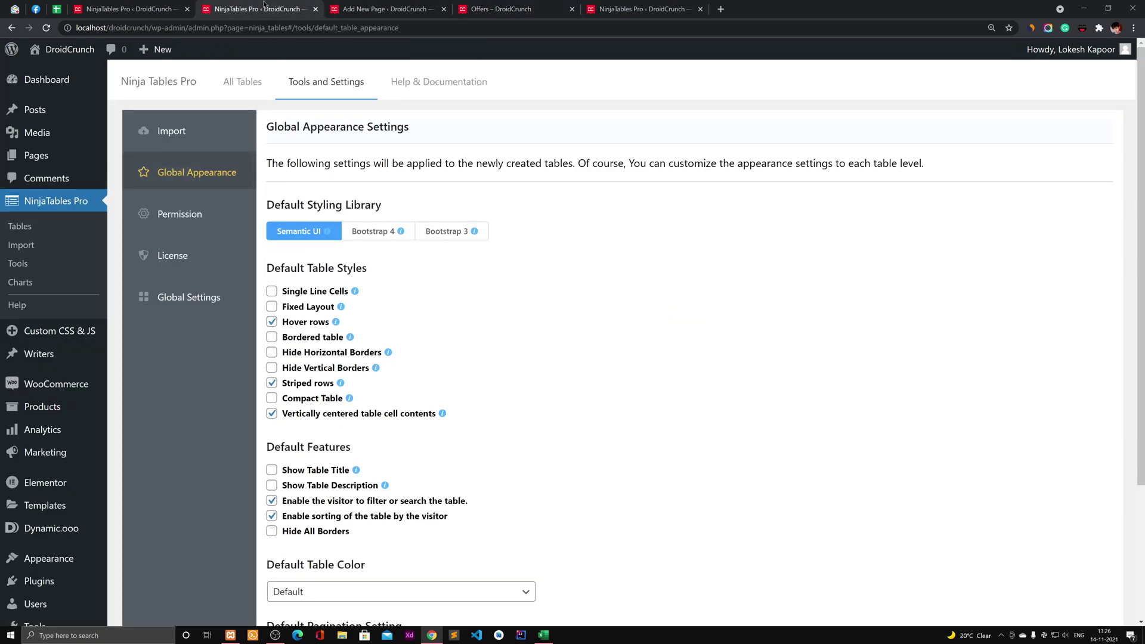
pyautogui.click(128, 9)
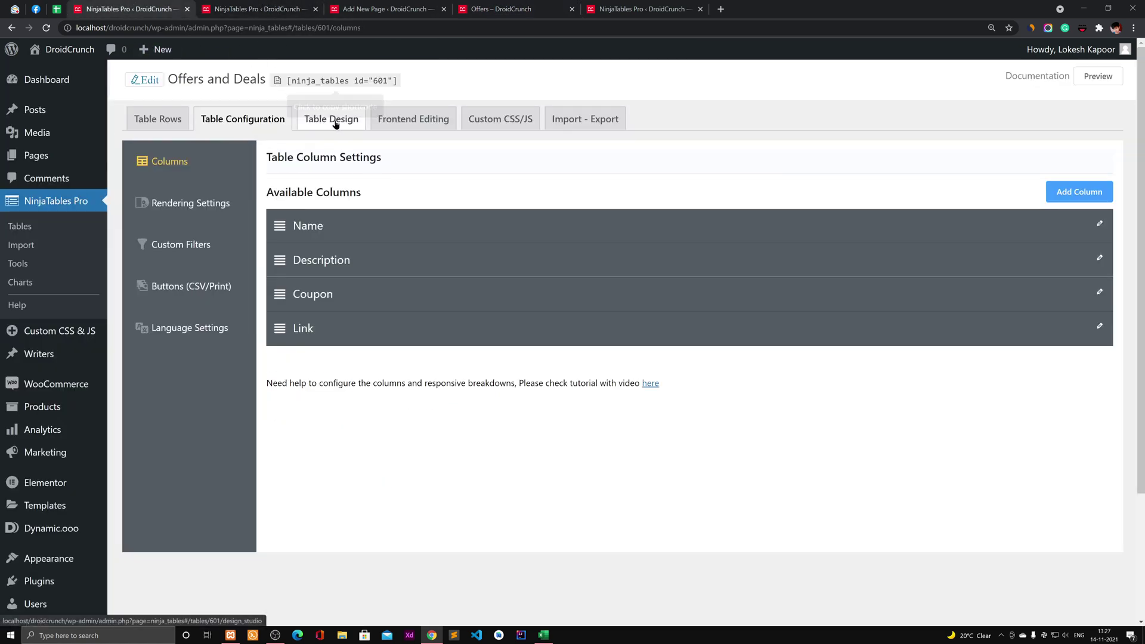
pyautogui.click(209, 247)
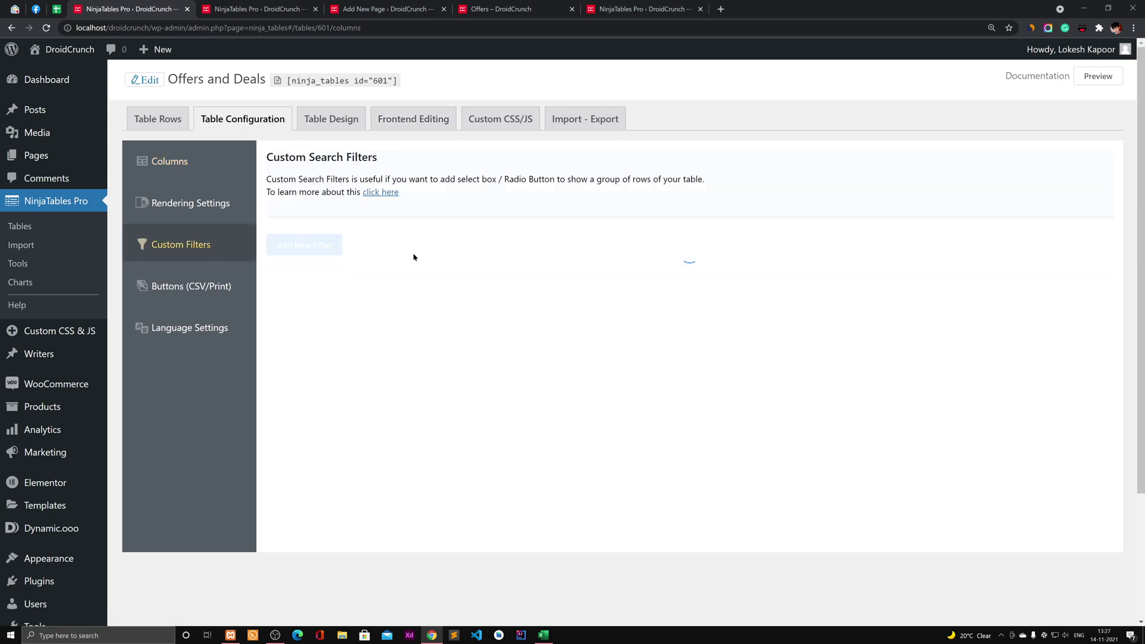
pyautogui.click(307, 245)
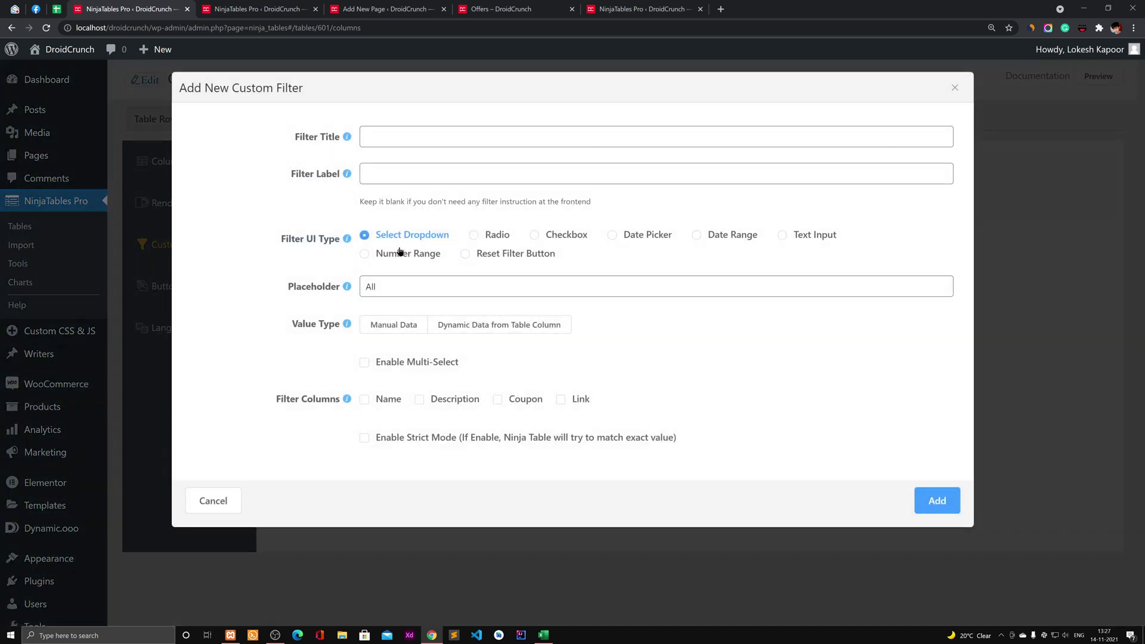
pyautogui.click(410, 140)
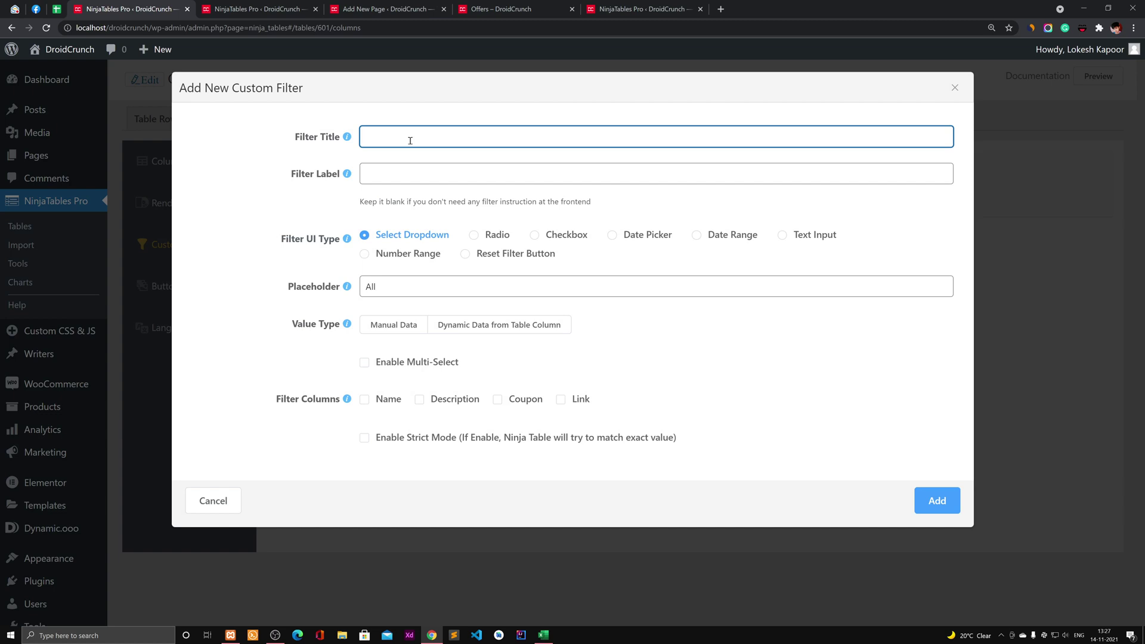
pyautogui.click(955, 88)
# Step: Start a new column for the table's rows, named "Category", with the Select Field data type
pyautogui.click(165, 121)
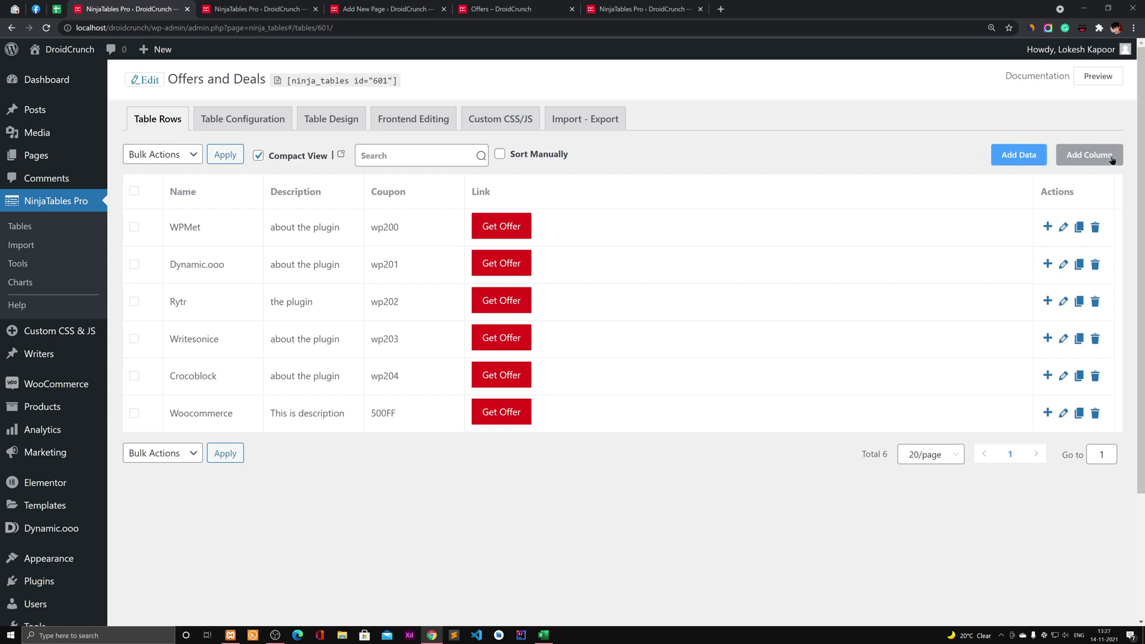
pyautogui.click(1089, 155)
pyautogui.click(391, 170)
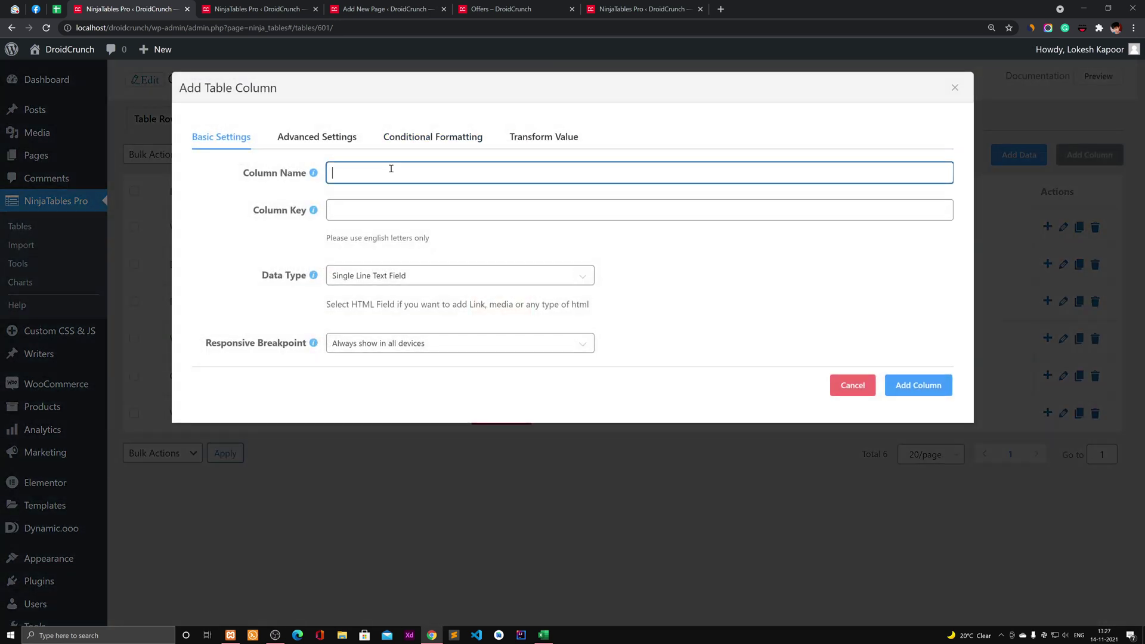
pyautogui.write('Category')
pyautogui.click(470, 246)
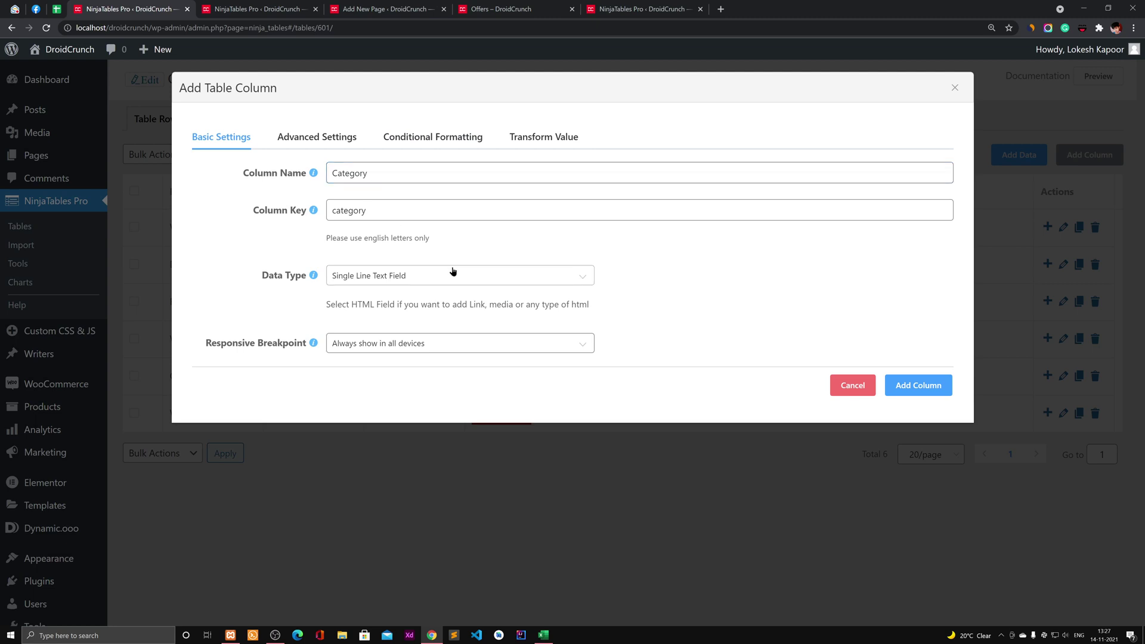
pyautogui.click(452, 271)
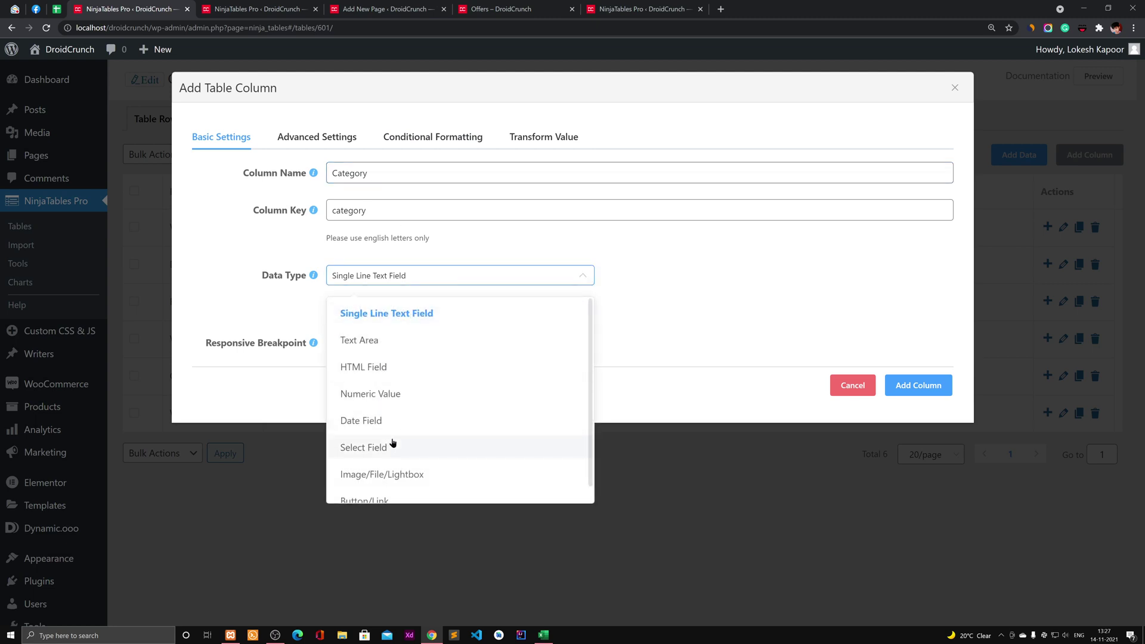
pyautogui.click(393, 443)
# Step: Enter WordPress Theme, WordPress Plugin and Software as the Category column's select items, one per line
pyautogui.click(417, 342)
pyautogui.write('WordPress theme')
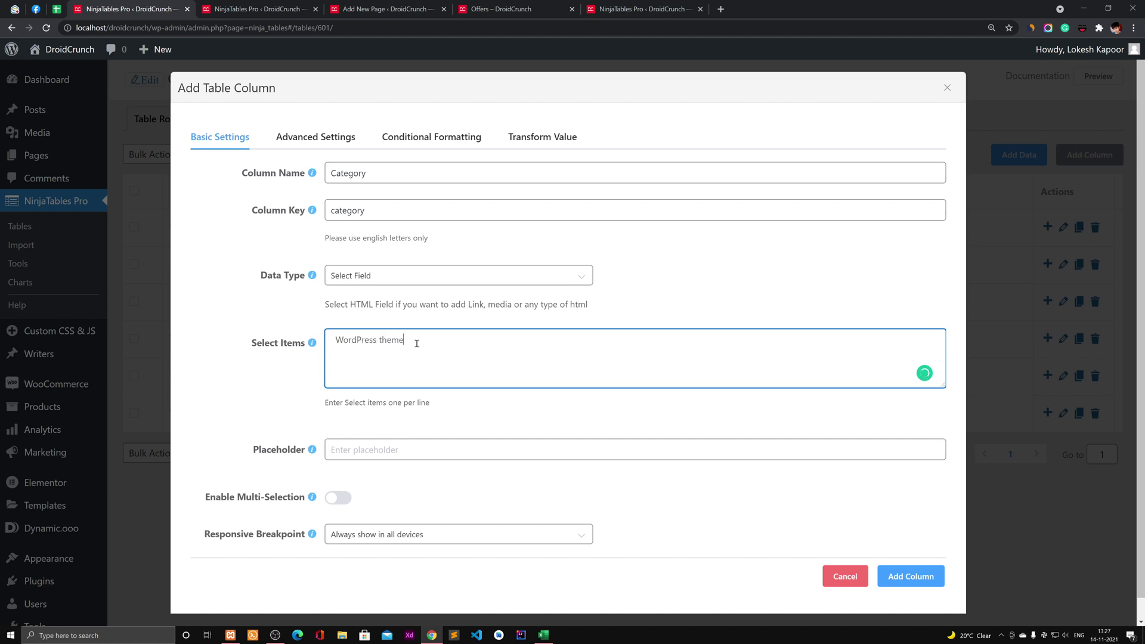
pyautogui.press('Tab')
pyautogui.click(417, 343)
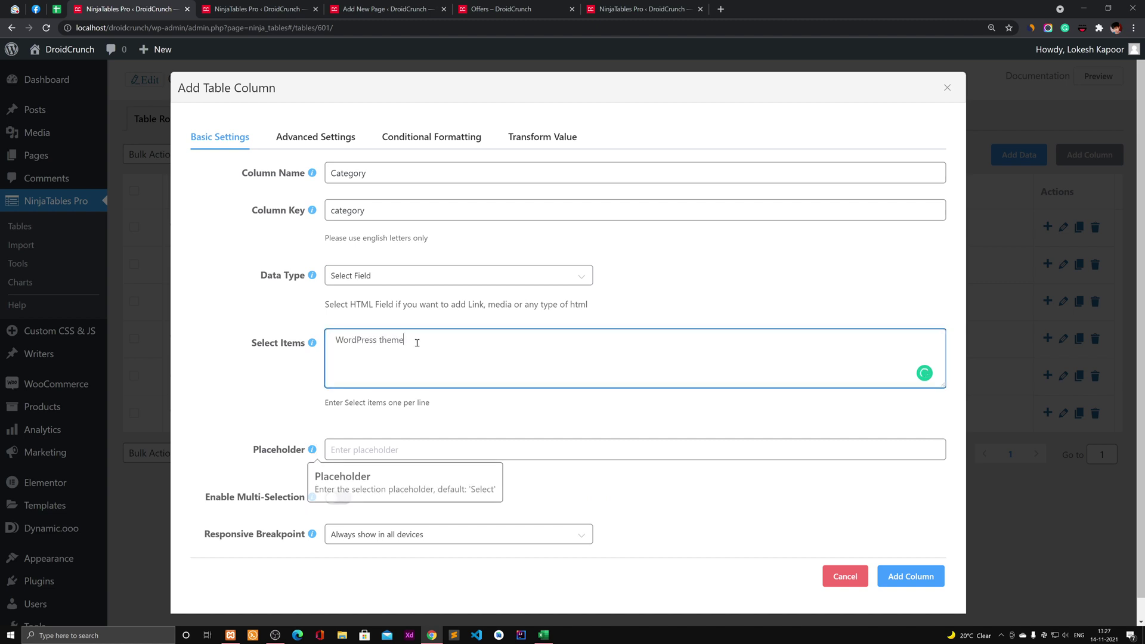
pyautogui.press('Return')
pyautogui.write('WordPress')
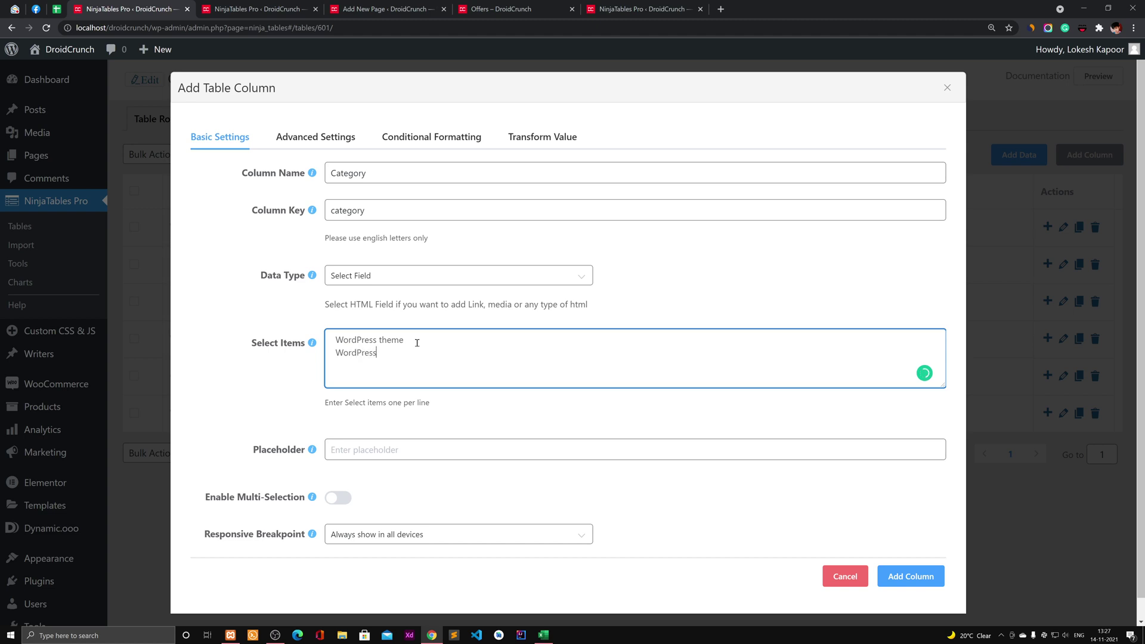
pyautogui.write(' Plugin')
pyautogui.press('Return')
pyautogui.write('Software')
pyautogui.press('BackSpace')
pyautogui.write('T')
# Step: Review the Category column's advanced, conditional formatting and transform value settings, and return to its basic settings
pyautogui.click(340, 137)
pyautogui.click(439, 138)
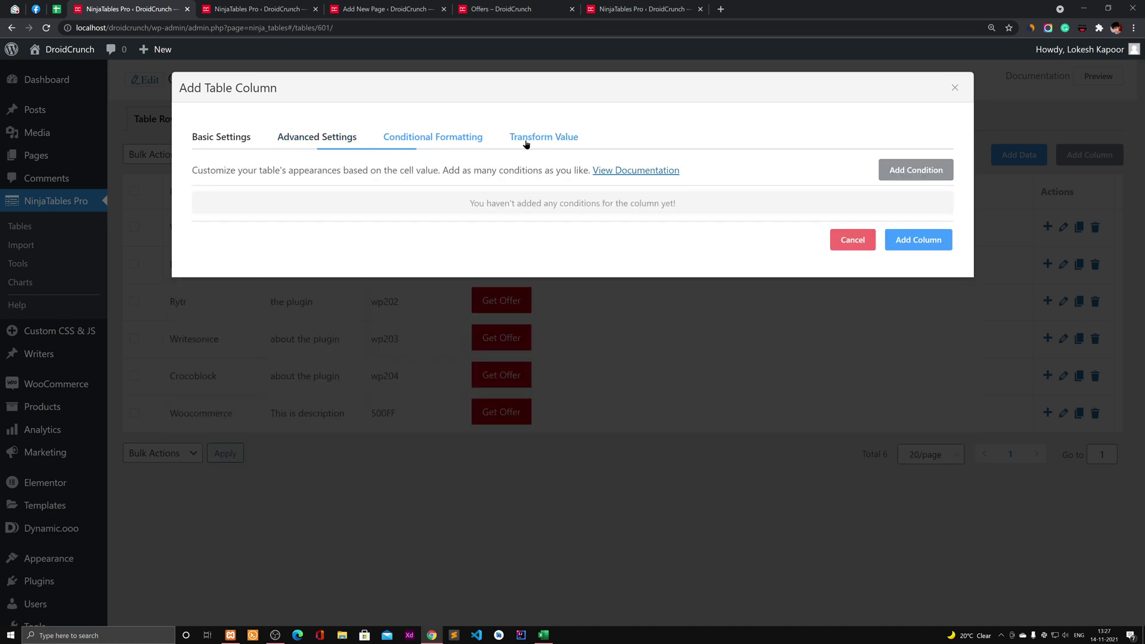
pyautogui.click(531, 138)
pyautogui.click(235, 136)
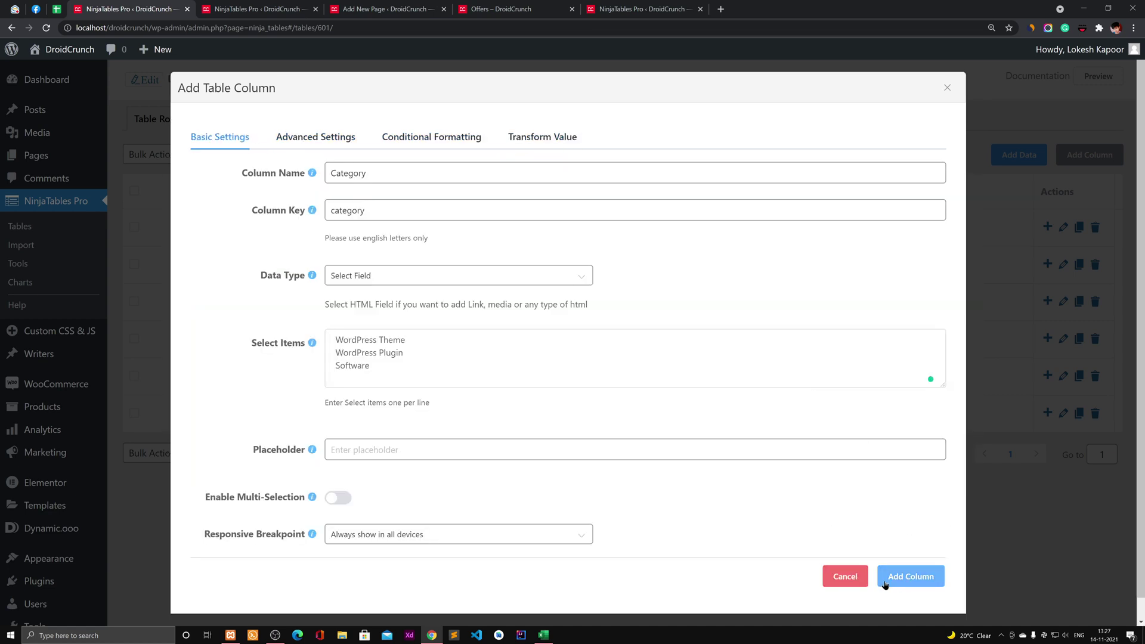
# Step: Add the Category column to the table and set the category of WPMet and Dynamic.ooo to WordPress Plugin
pyautogui.click(916, 574)
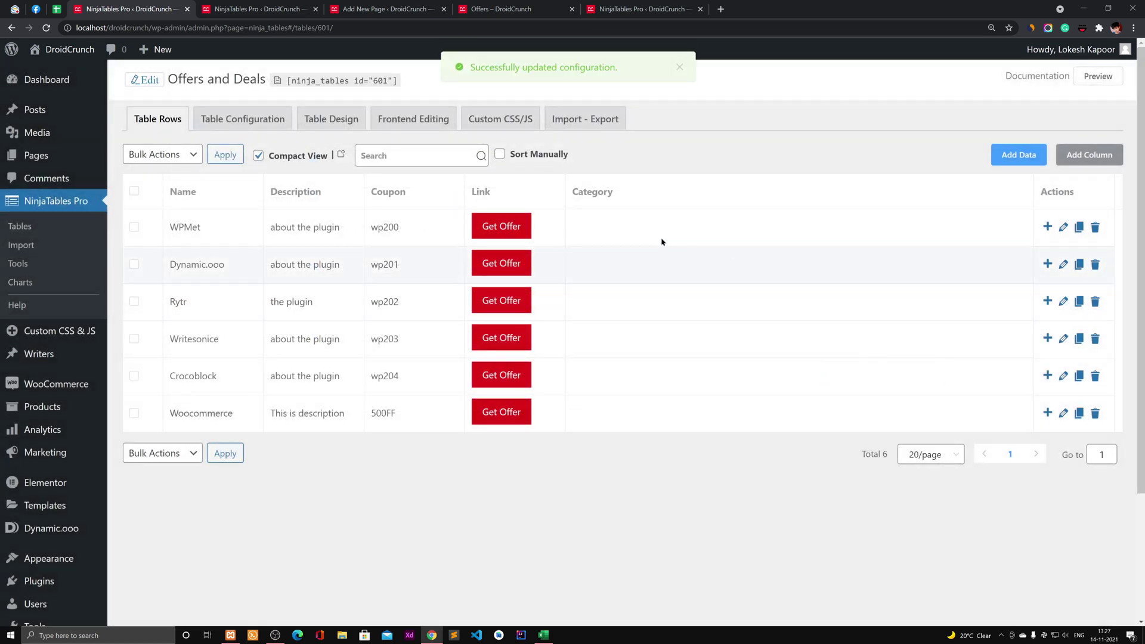
pyautogui.click(621, 231)
pyautogui.click(620, 231)
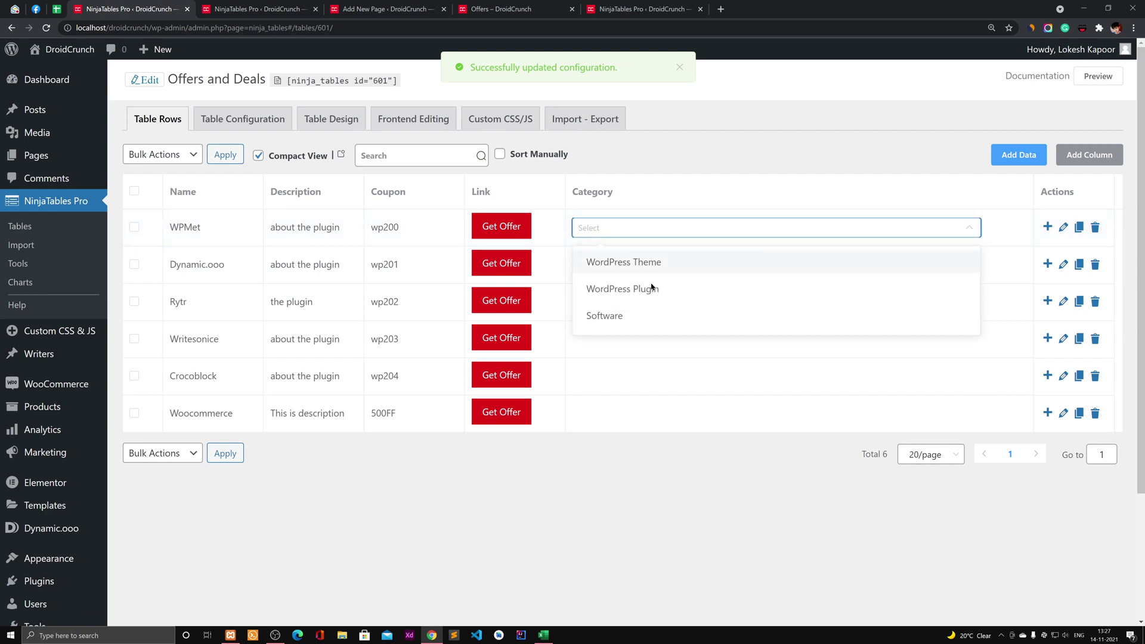
pyautogui.click(626, 263)
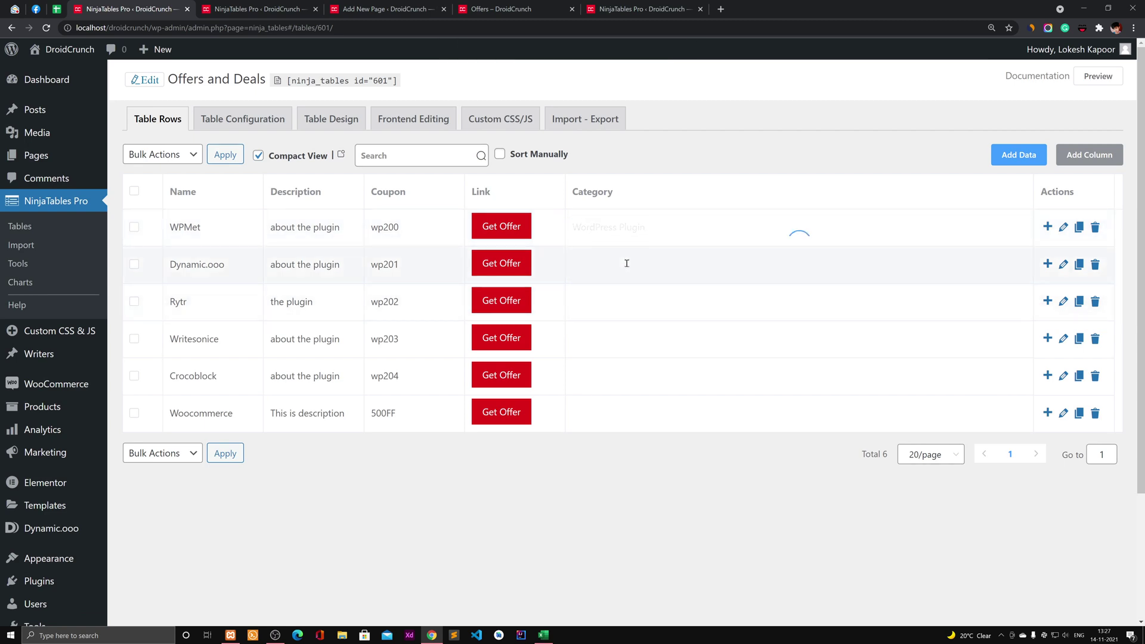
pyautogui.click(642, 327)
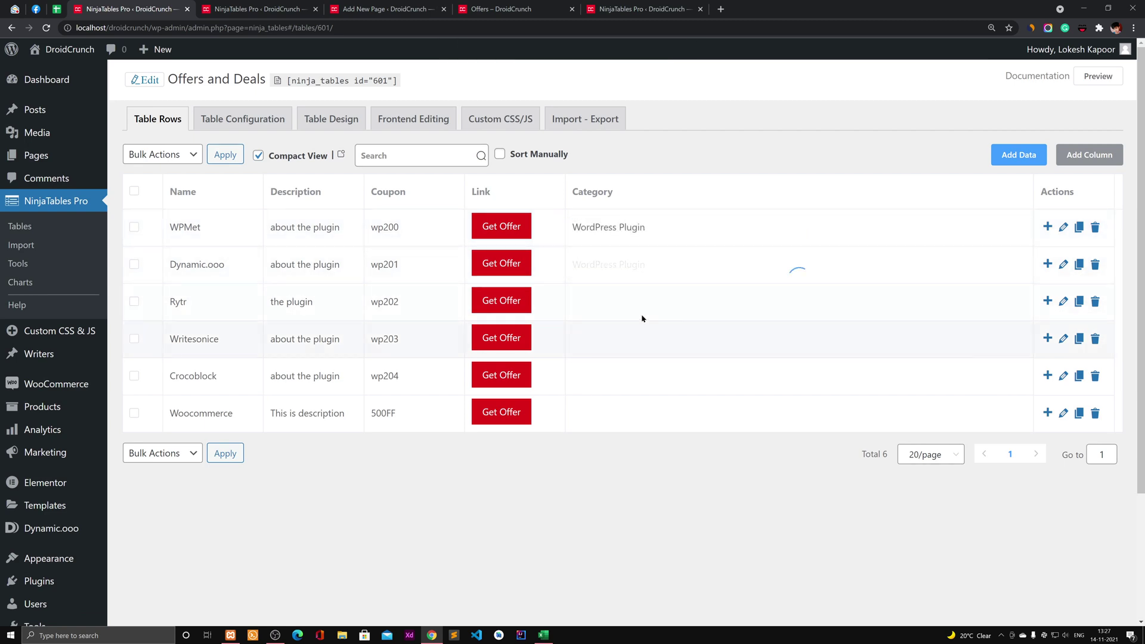
# Step: Set the category of the Rytr and Writesonice rows to Software
pyautogui.click(638, 304)
pyautogui.click(621, 391)
pyautogui.click(628, 333)
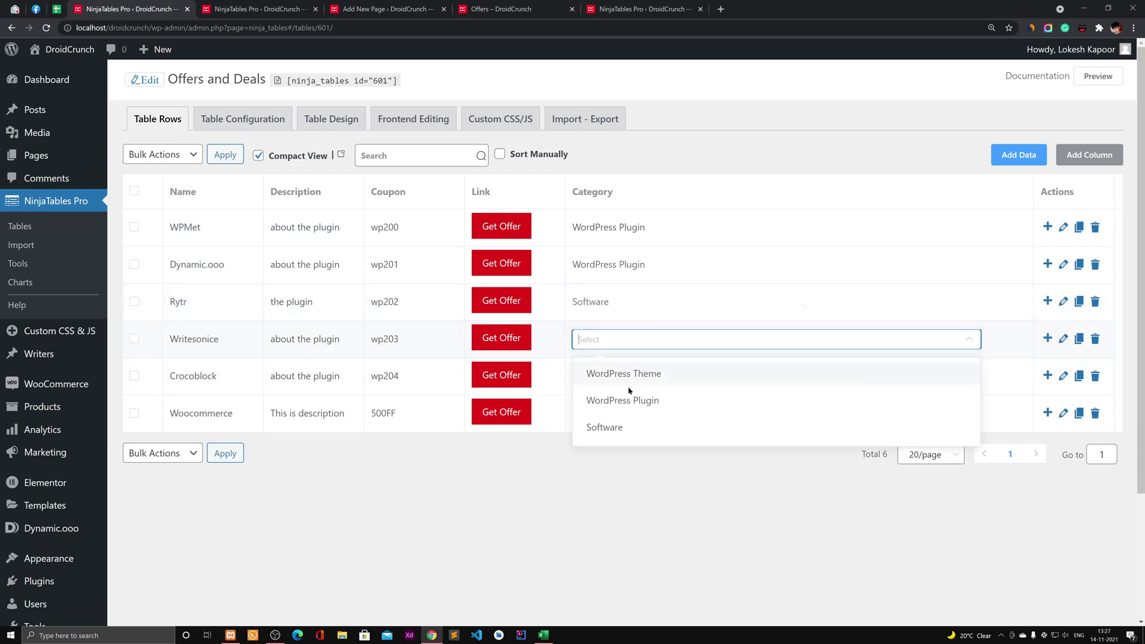
pyautogui.click(625, 427)
# Step: Set the category of the Crocoblock and Woocommerce rows to WordPress Plugin
pyautogui.click(629, 378)
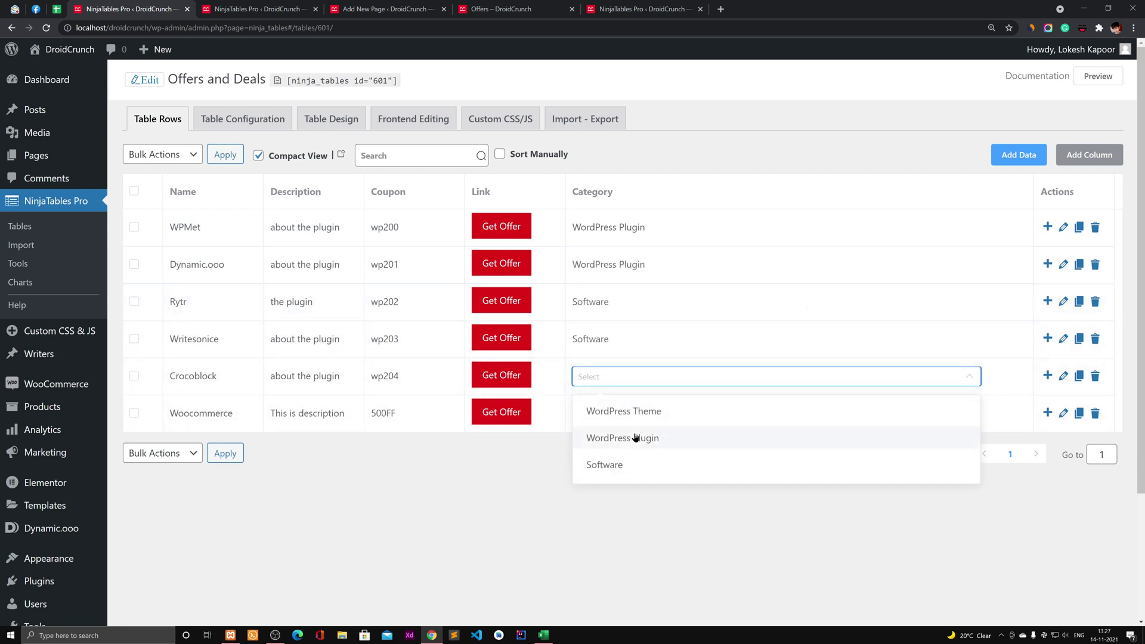
pyautogui.click(637, 438)
pyautogui.click(624, 417)
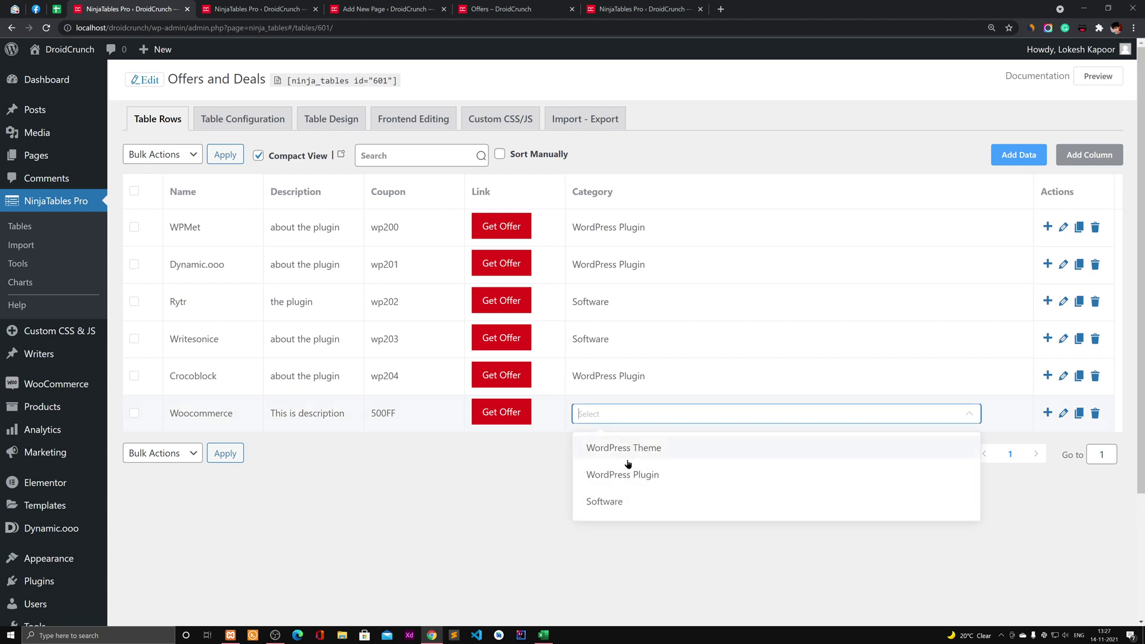
pyautogui.click(621, 475)
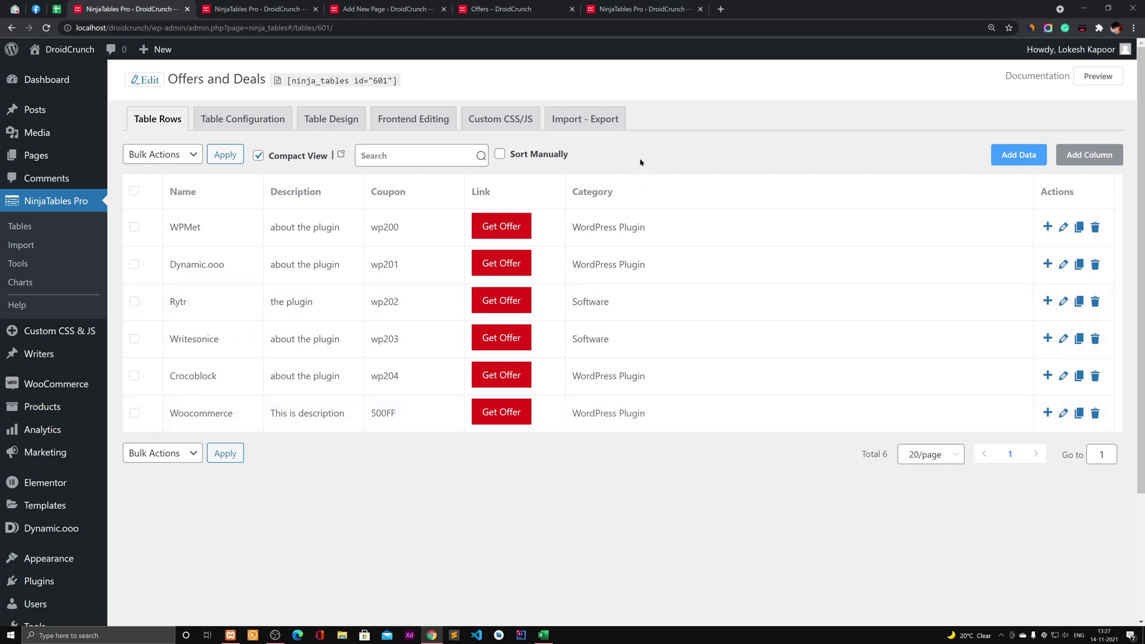
# Step: Start a new custom filter in the table's configuration and title it "Category"
pyautogui.click(226, 122)
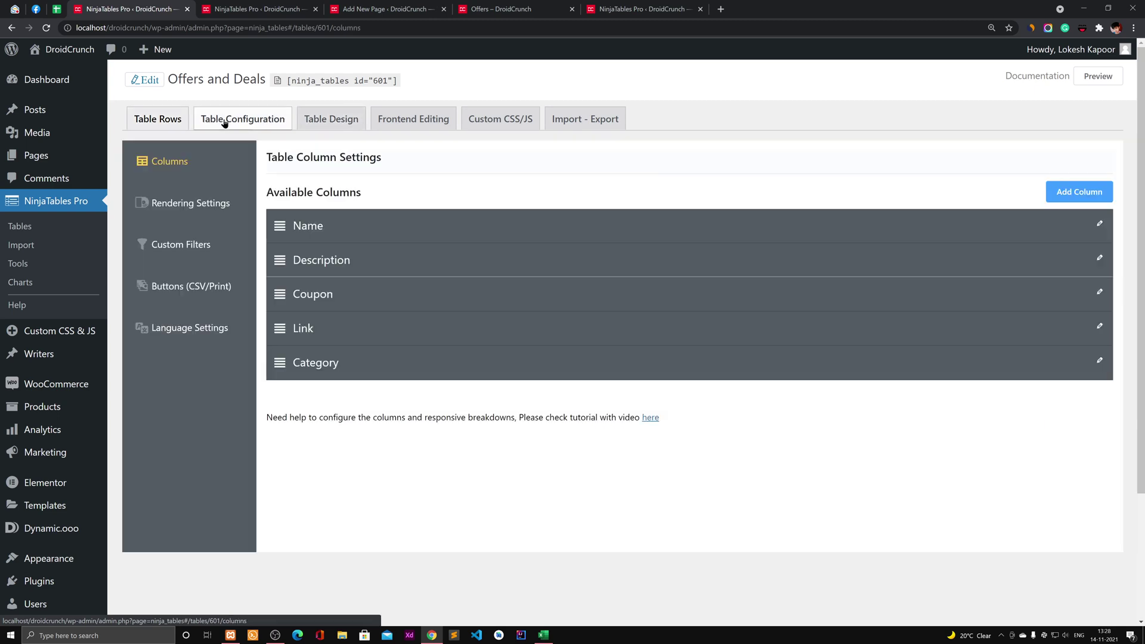
pyautogui.click(185, 249)
pyautogui.click(316, 253)
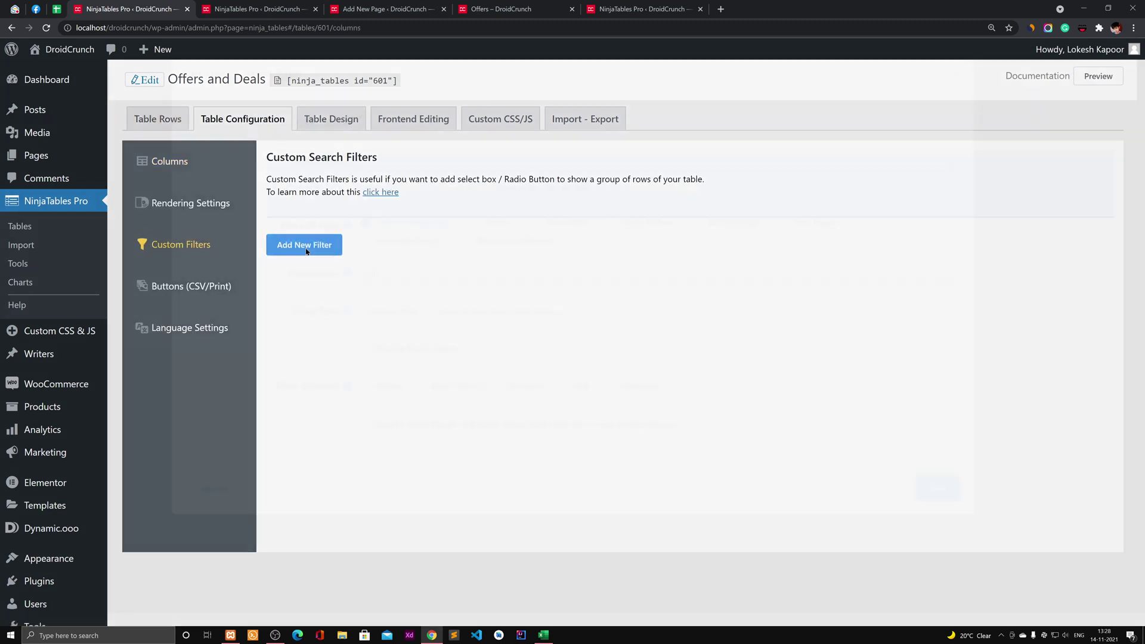
pyautogui.click(391, 132)
pyautogui.write('C')
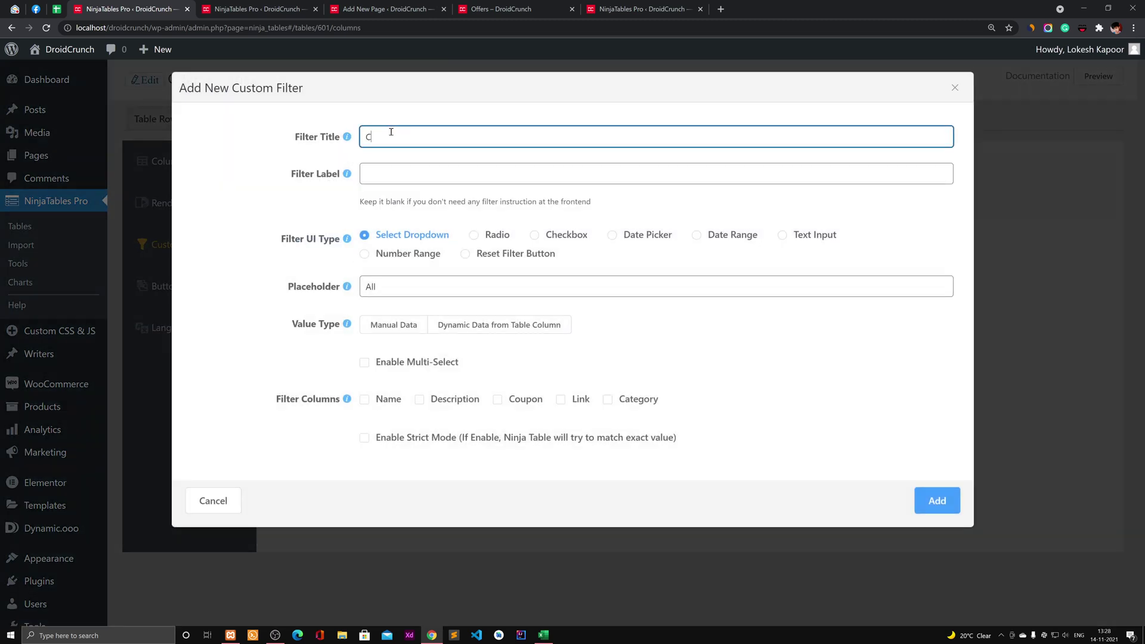
pyautogui.write('atergory')
pyautogui.click(295, 196)
# Step: Enter "Category" as the label of the new custom filter
pyautogui.click(389, 167)
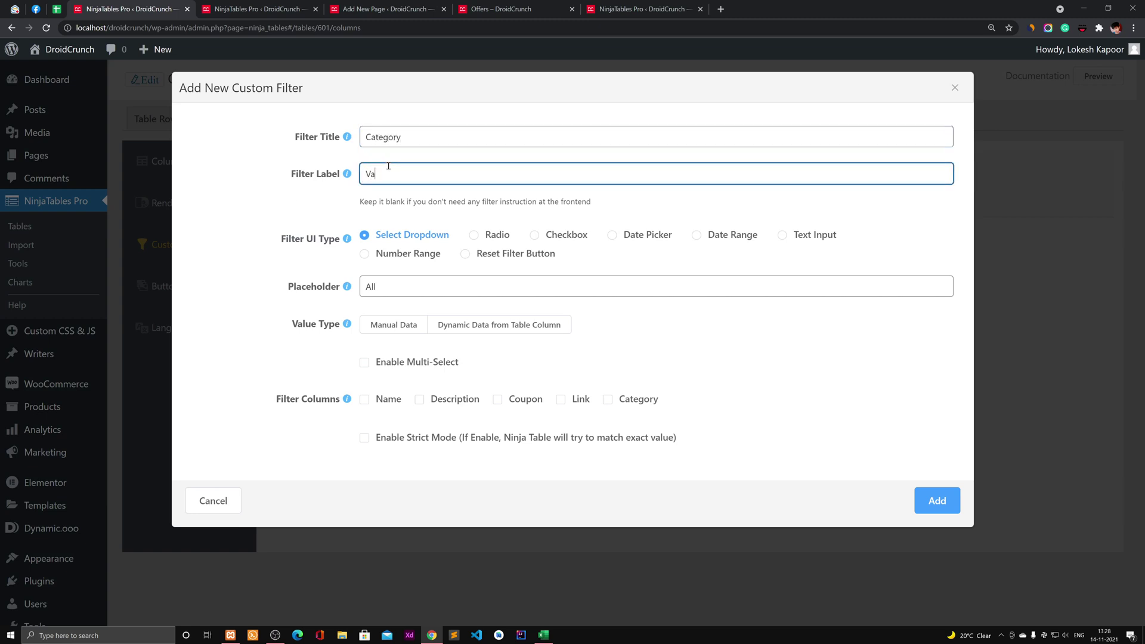
pyautogui.write('Vate')
pyautogui.press('BackSpace')
pyautogui.press('BackSpace')
pyautogui.press('BackSpace')
pyautogui.write('ategory')
pyautogui.click(331, 279)
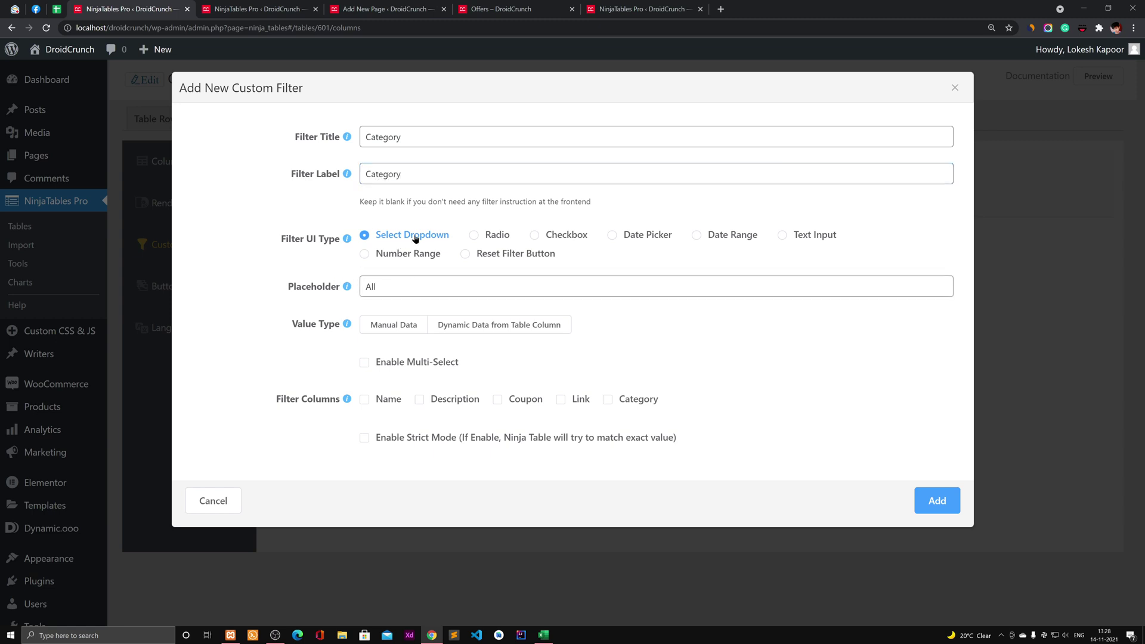
# Step: Set the filter's value type to Dynamic Data from Table Column, with Category as the target column
pyautogui.click(401, 327)
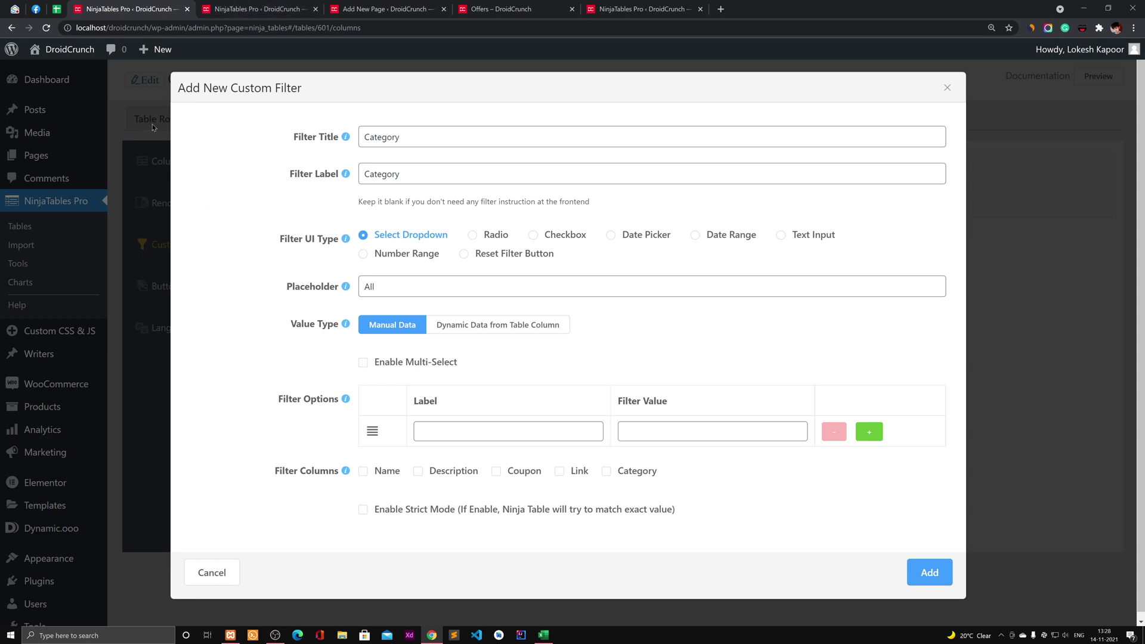
pyautogui.click(518, 325)
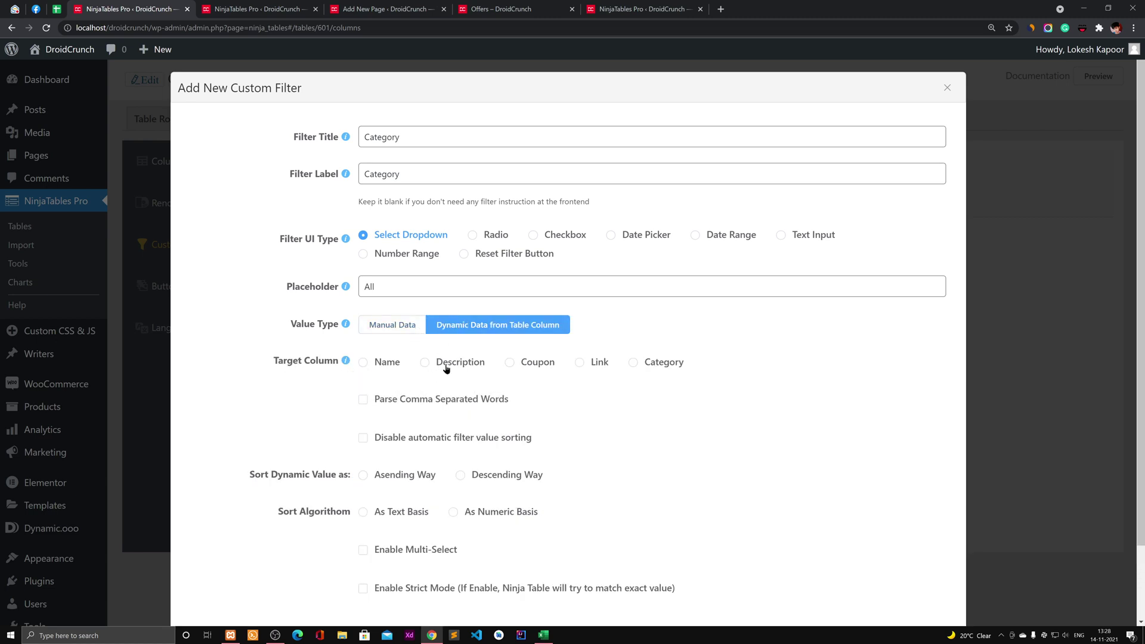
pyautogui.click(663, 363)
# Step: Disable automatic filter value sorting, enable multi-select, and add the custom filter to the table
pyautogui.scroll(-1, 572, 311)
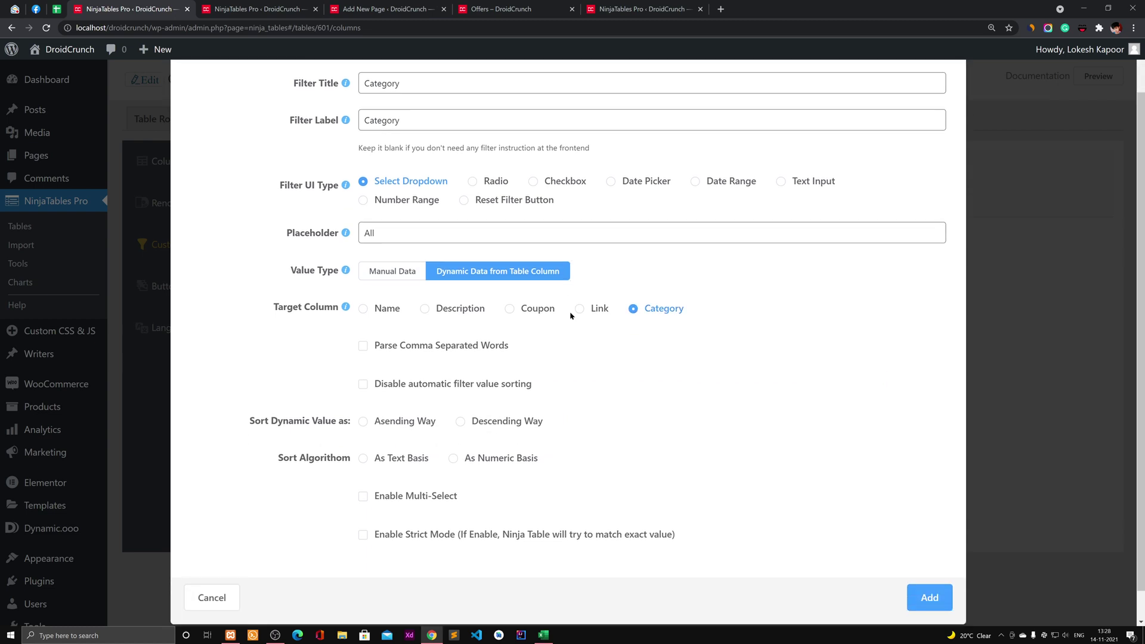
pyautogui.click(474, 385)
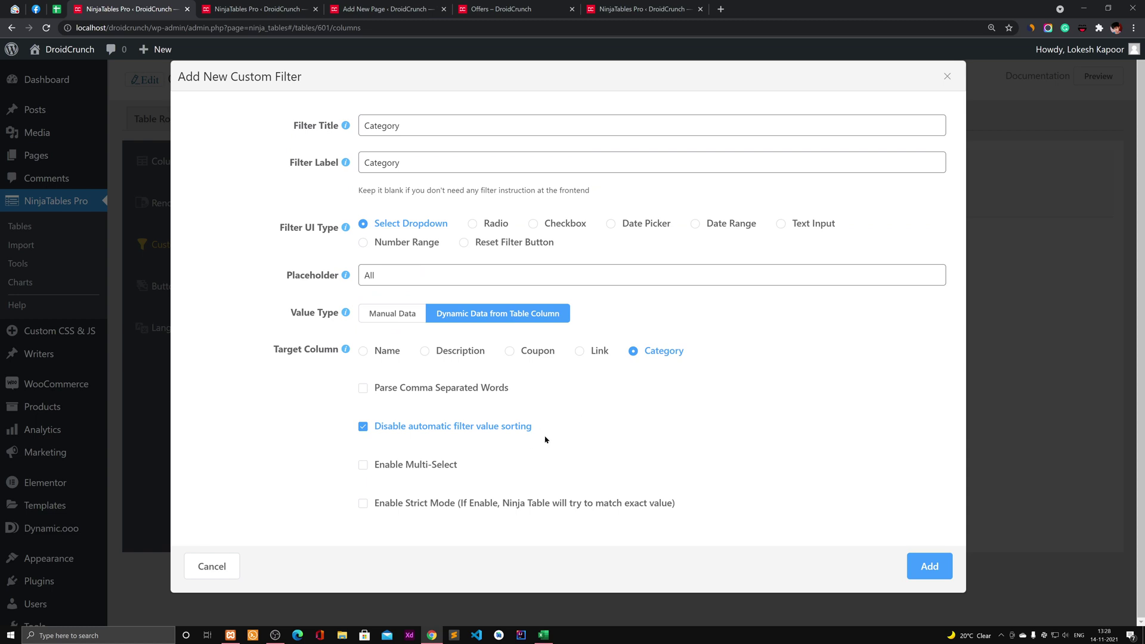
pyautogui.click(437, 466)
pyautogui.click(928, 565)
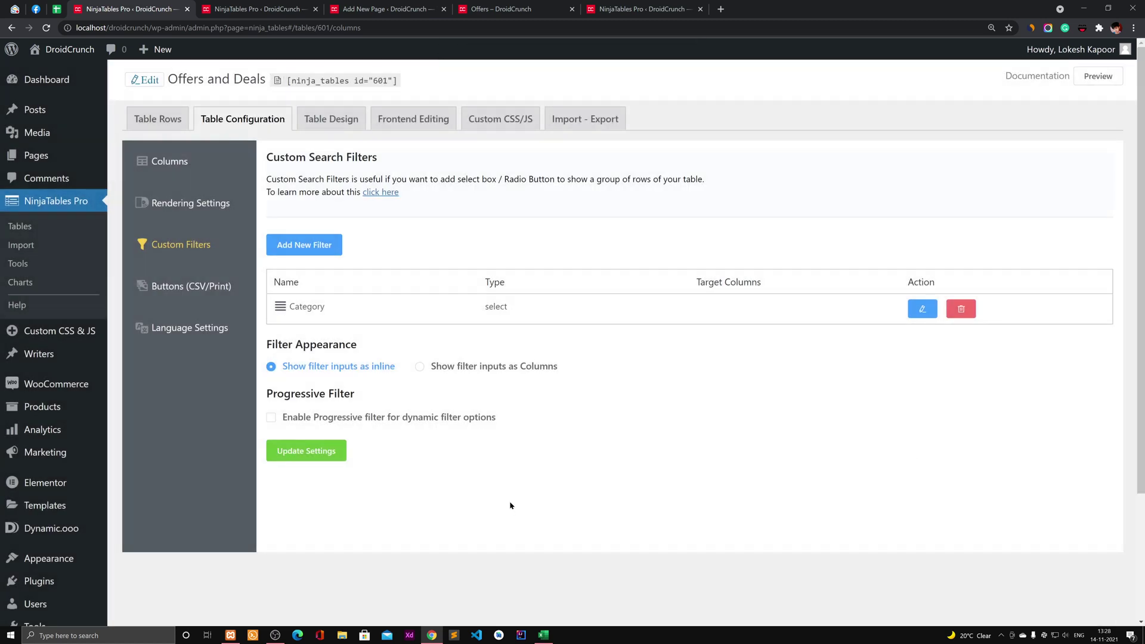
# Step: Reload the published Offers page and show the options of its Category filter
pyautogui.click(516, 9)
pyautogui.click(251, 9)
pyautogui.click(358, 10)
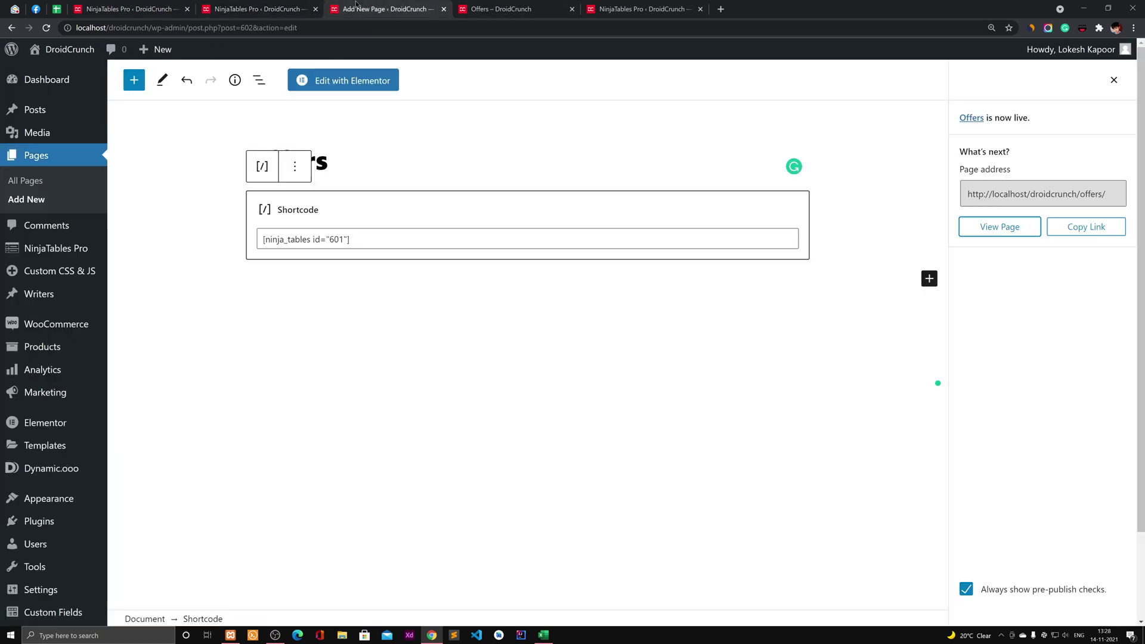
pyautogui.click(491, 12)
pyautogui.rightClick(492, 14)
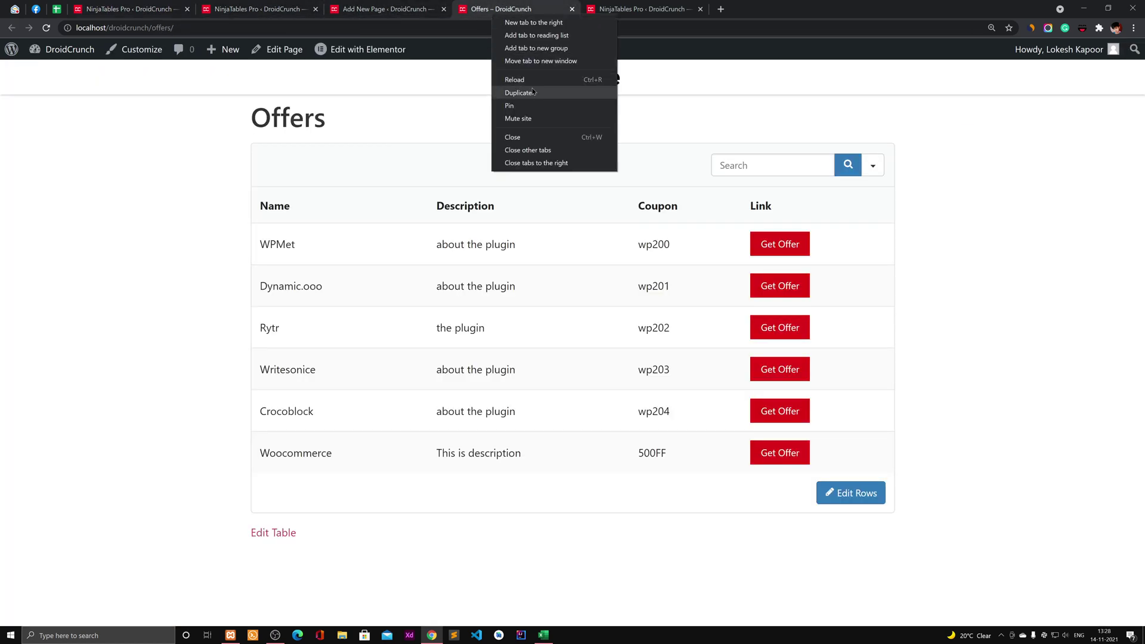
pyautogui.click(533, 89)
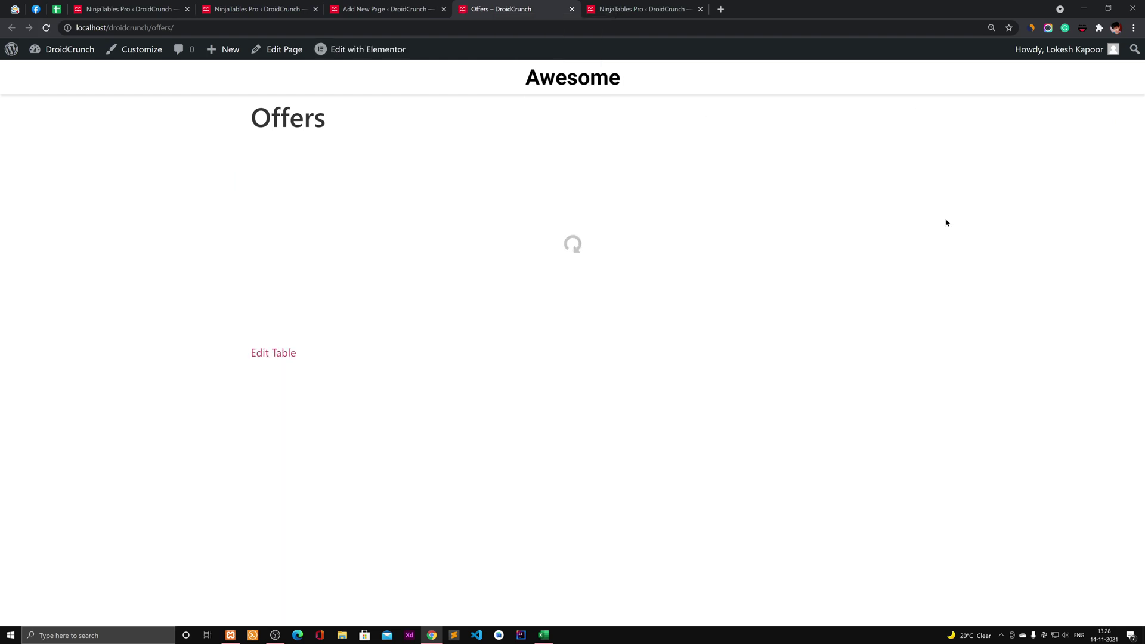
pyautogui.click(698, 180)
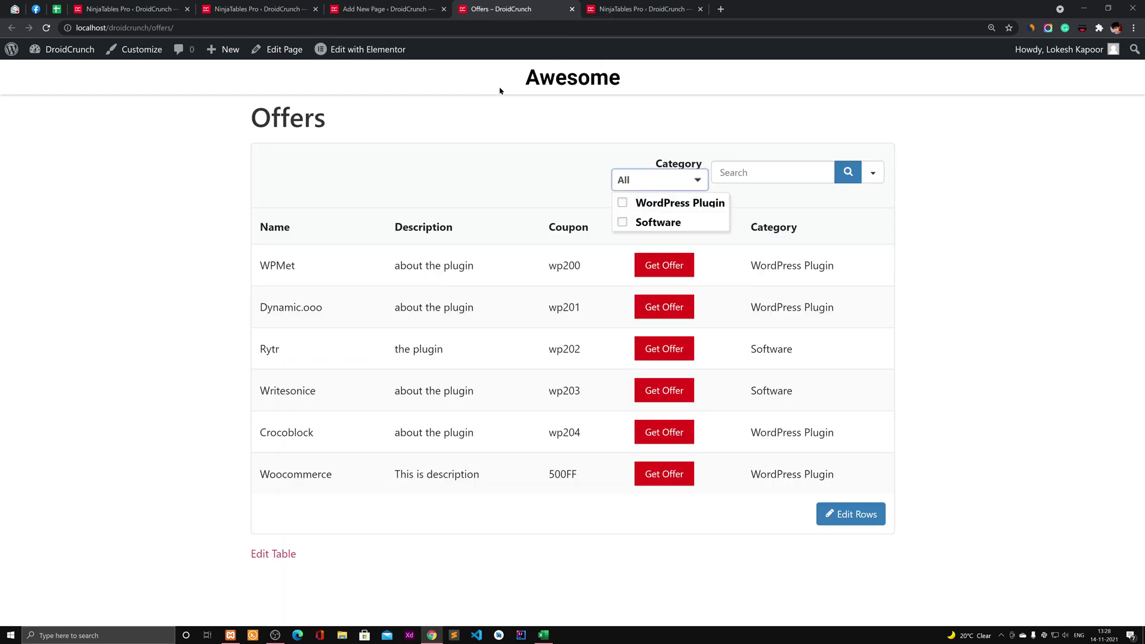
pyautogui.click(347, 13)
pyautogui.click(316, 9)
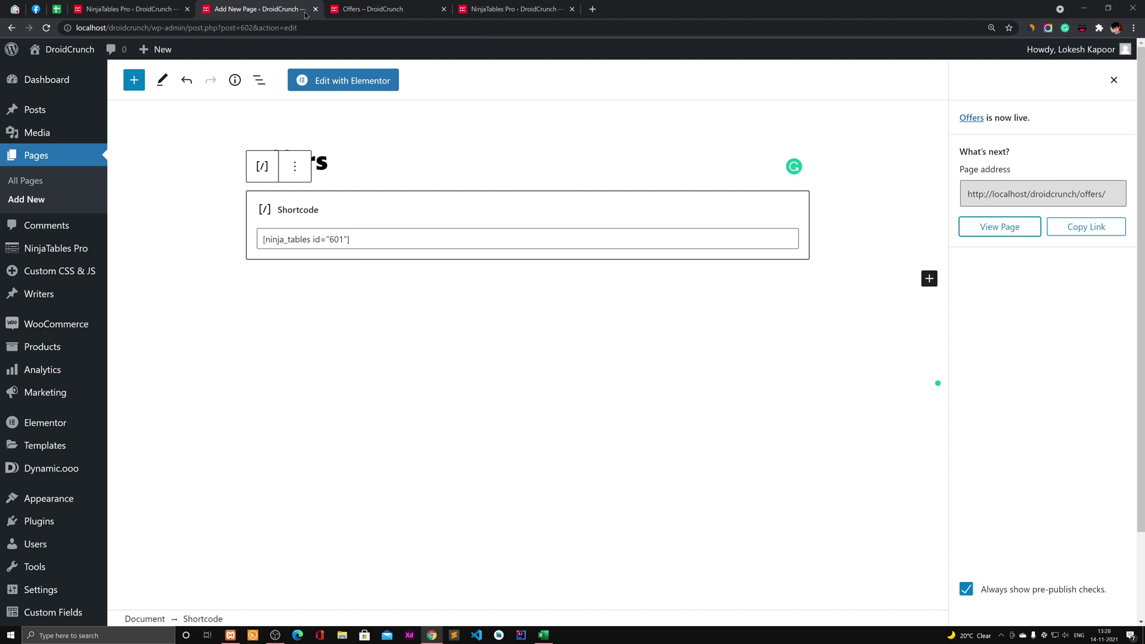
pyautogui.hotkey('ctrl', 'shift', 't')
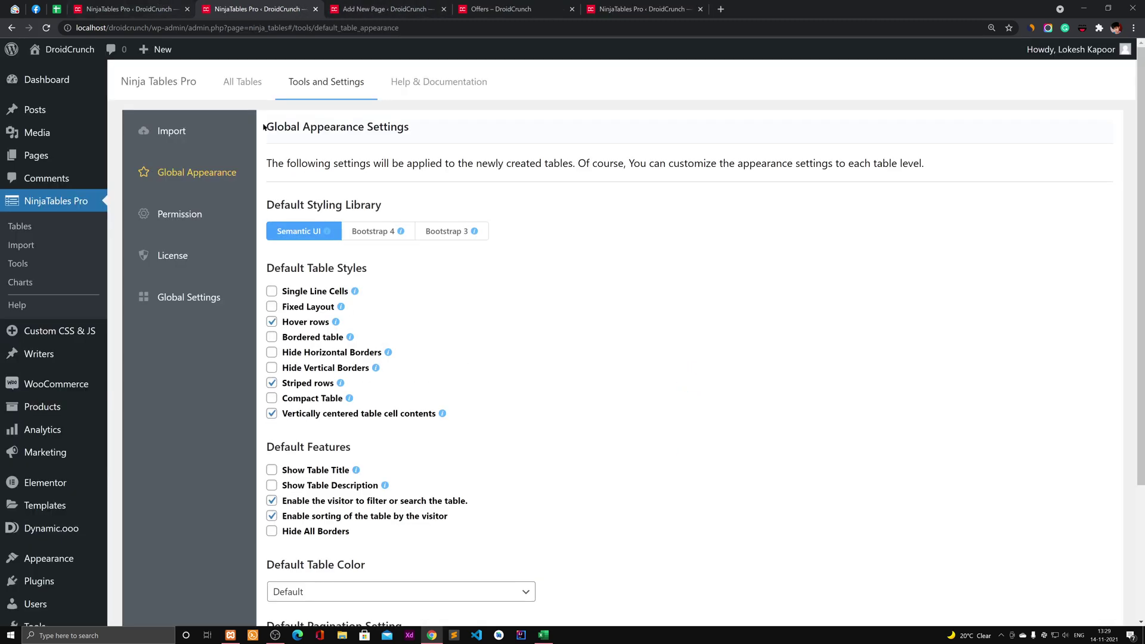
# Step: Return to the table's custom filters, clear the Category filter's label, and update the filter
pyautogui.click(159, 8)
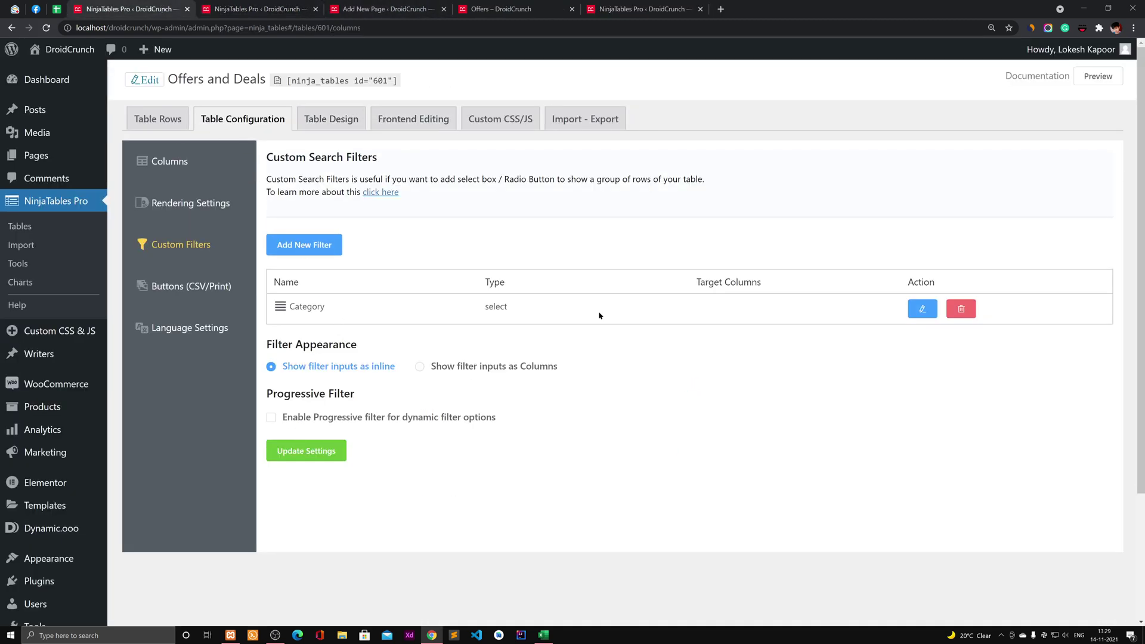
pyautogui.click(923, 310)
pyautogui.doubleClick(366, 172)
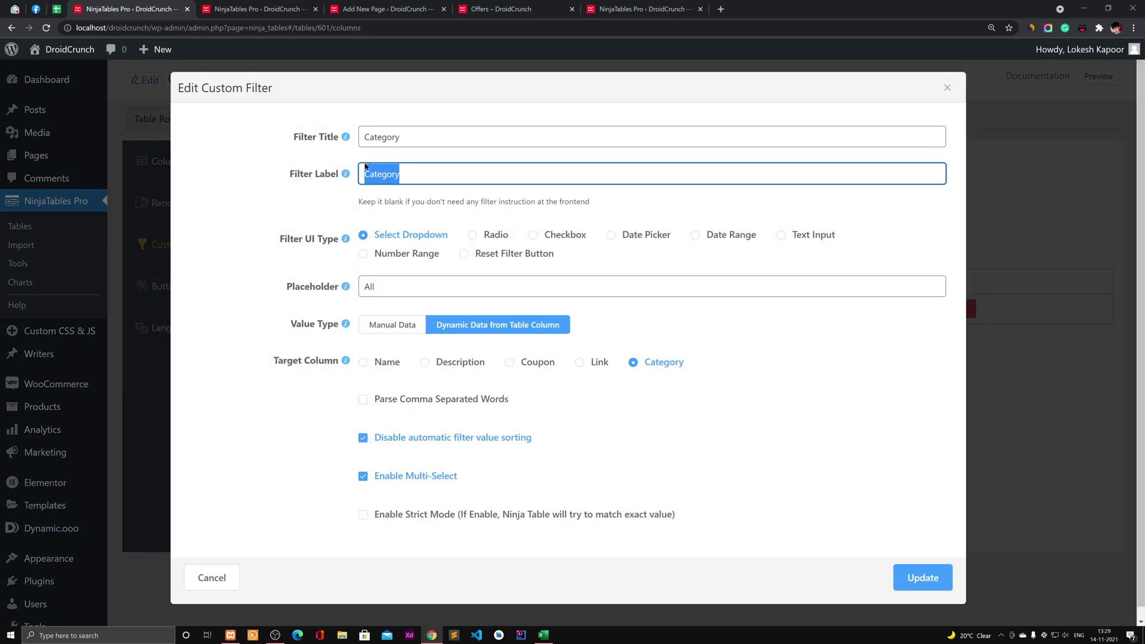
pyautogui.press('BackSpace')
pyautogui.click(926, 589)
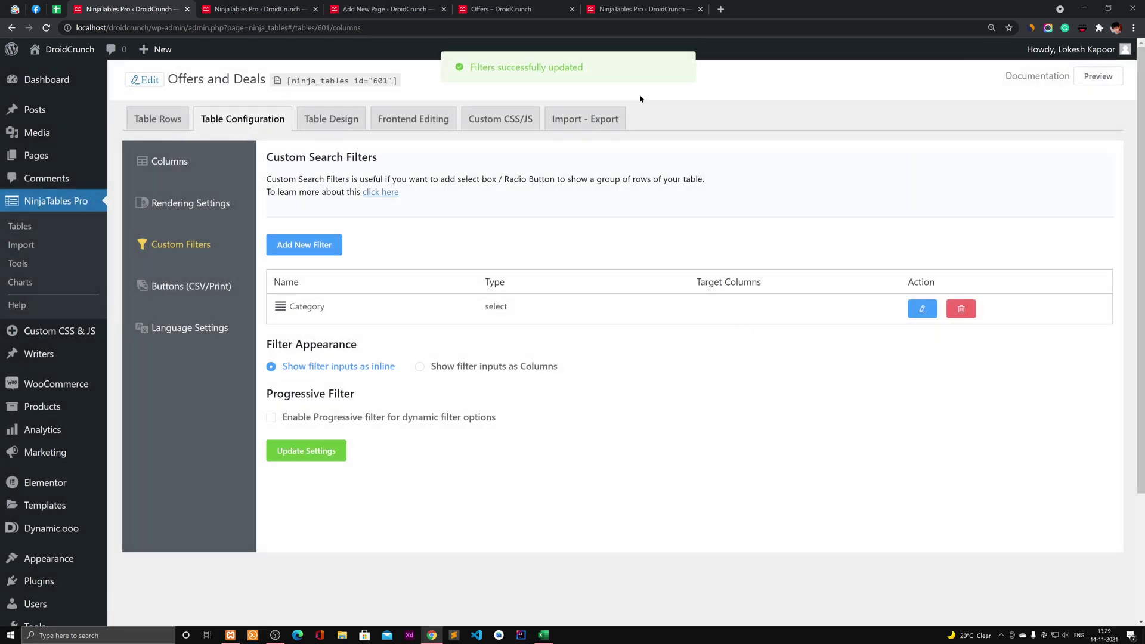
# Step: Reload the published Offers page to check the filter without its label
pyautogui.click(388, 9)
pyautogui.click(490, 9)
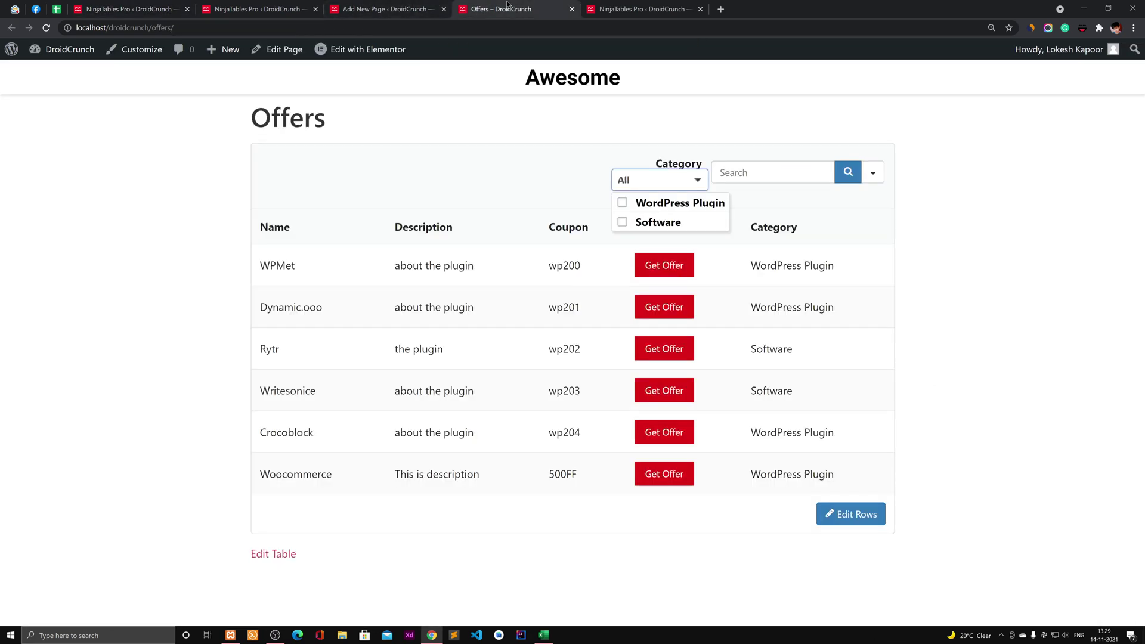
pyautogui.rightClick(508, 5)
pyautogui.click(539, 67)
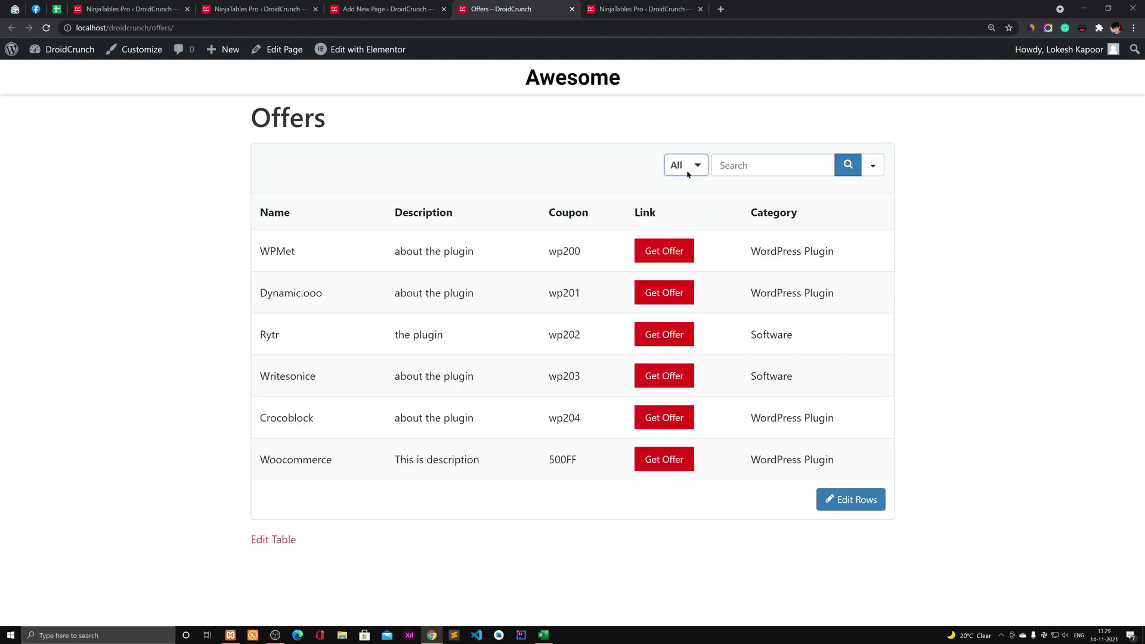
# Step: Test the category filter on the published table, first with only WordPress Plugin selected and then with only Software
pyautogui.click(703, 167)
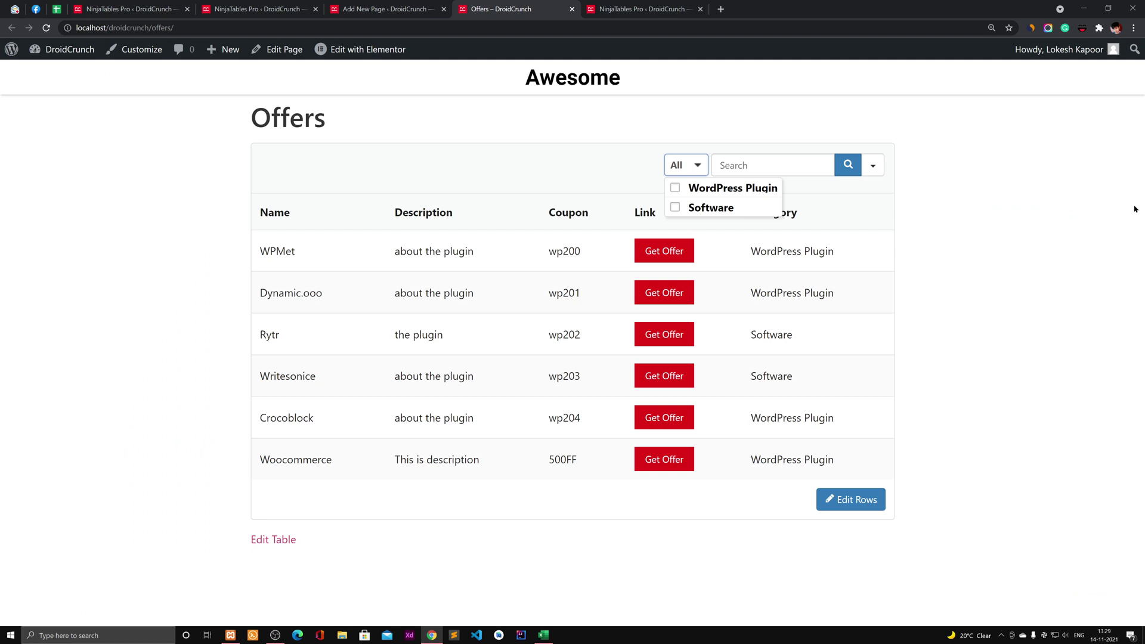
pyautogui.click(692, 186)
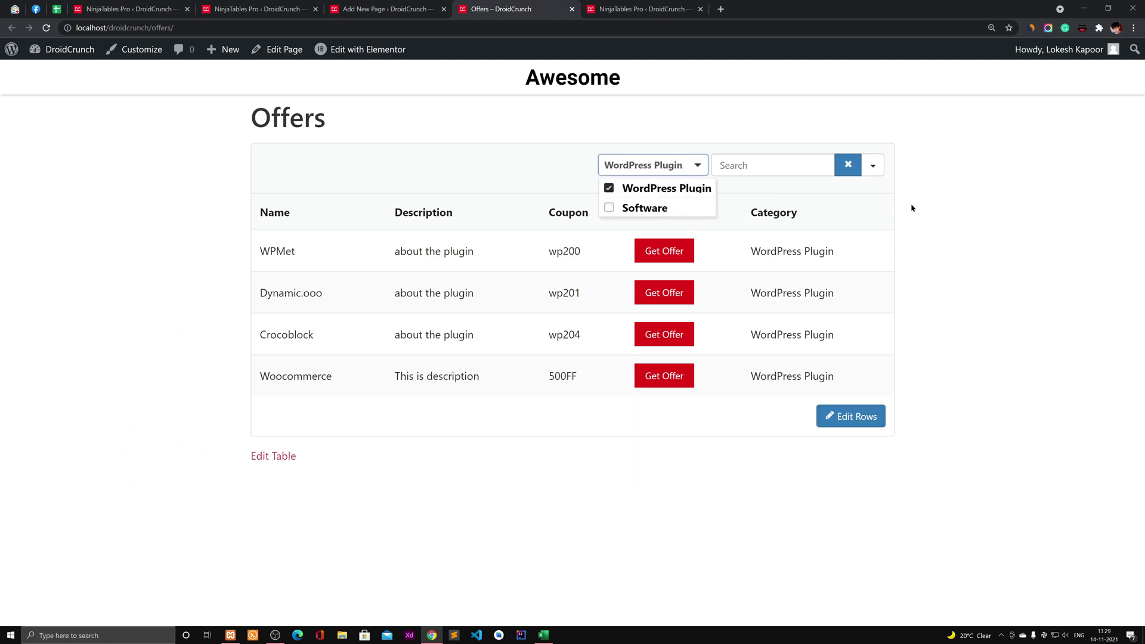
pyautogui.click(626, 190)
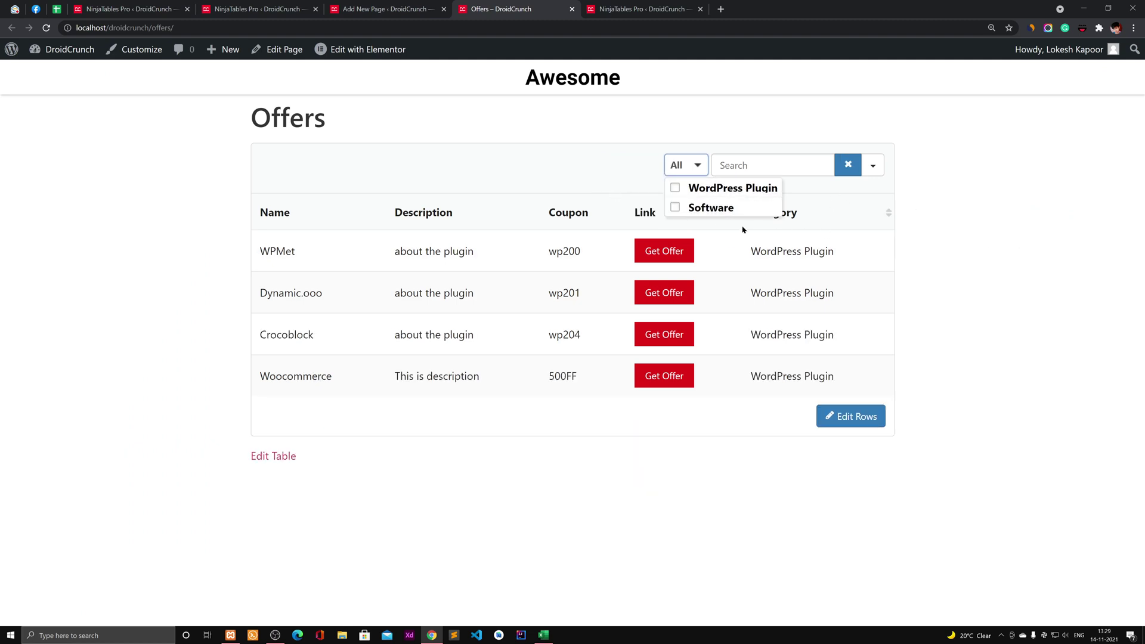
pyautogui.click(686, 166)
pyautogui.click(675, 208)
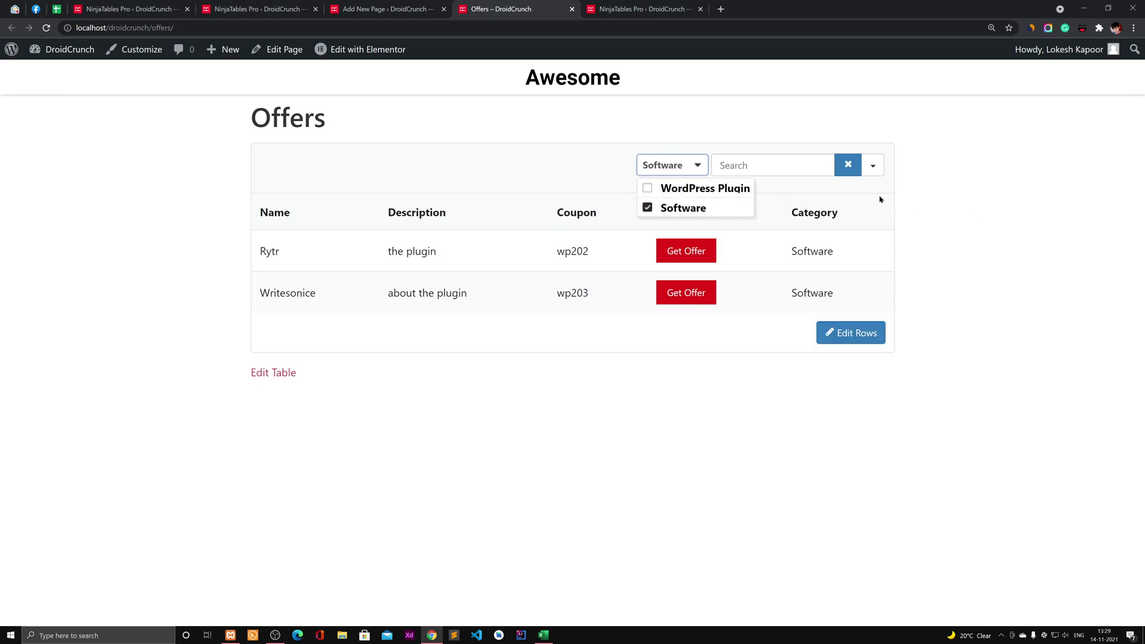
pyautogui.click(894, 233)
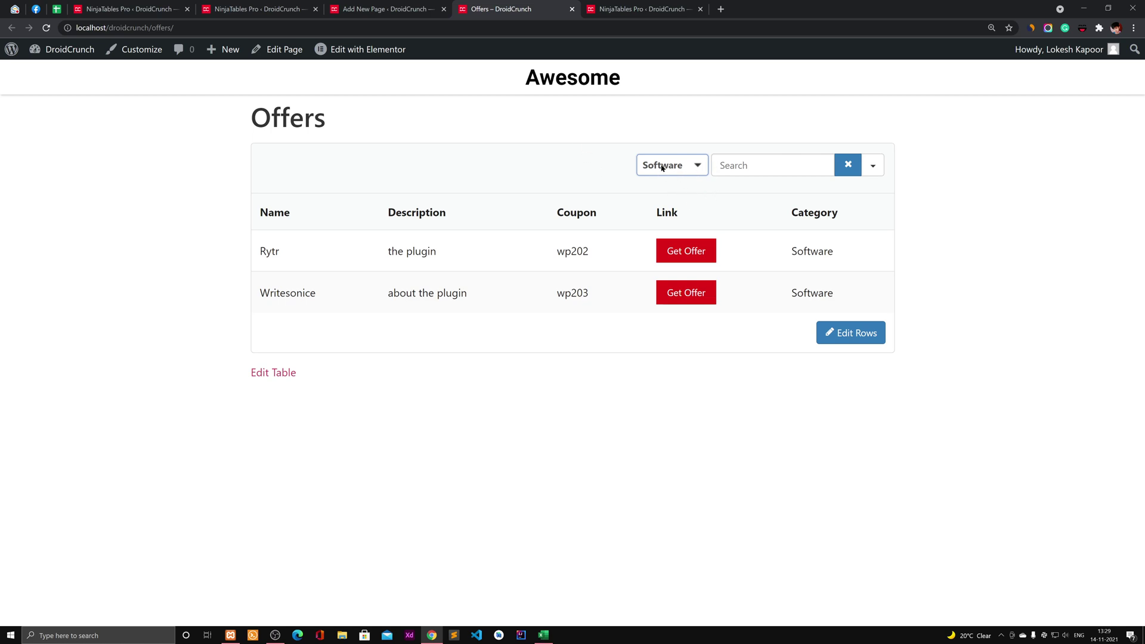
# Step: Return to the table's custom filters, view the options for a new filter, and close the form without adding one
pyautogui.click(257, 9)
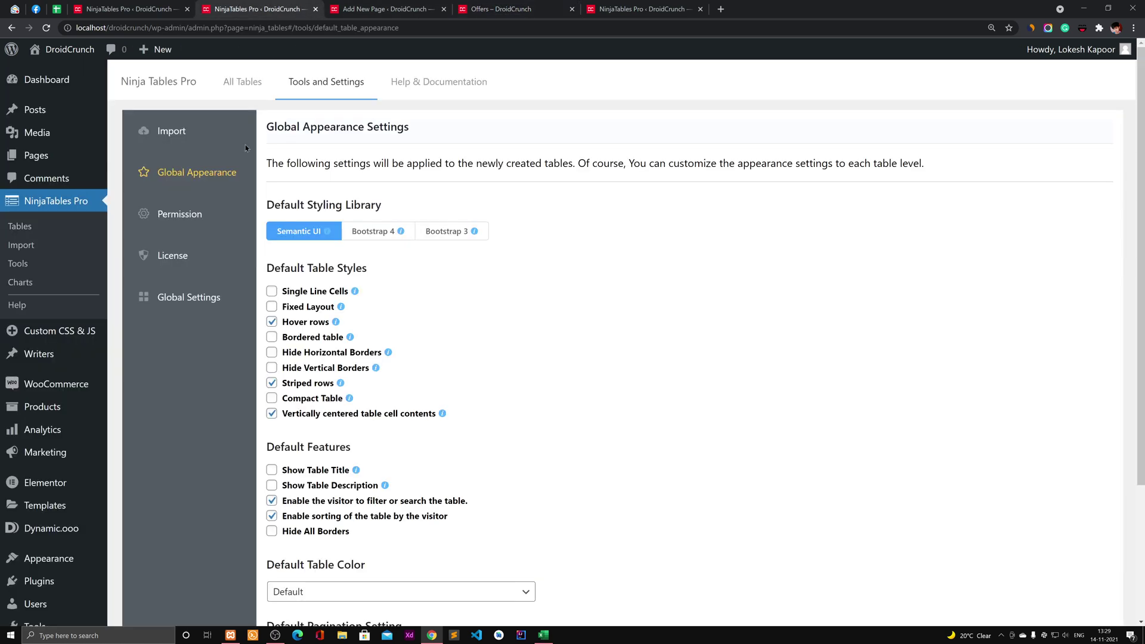
pyautogui.hotkey('ctrl', 'shift', 'Tab')
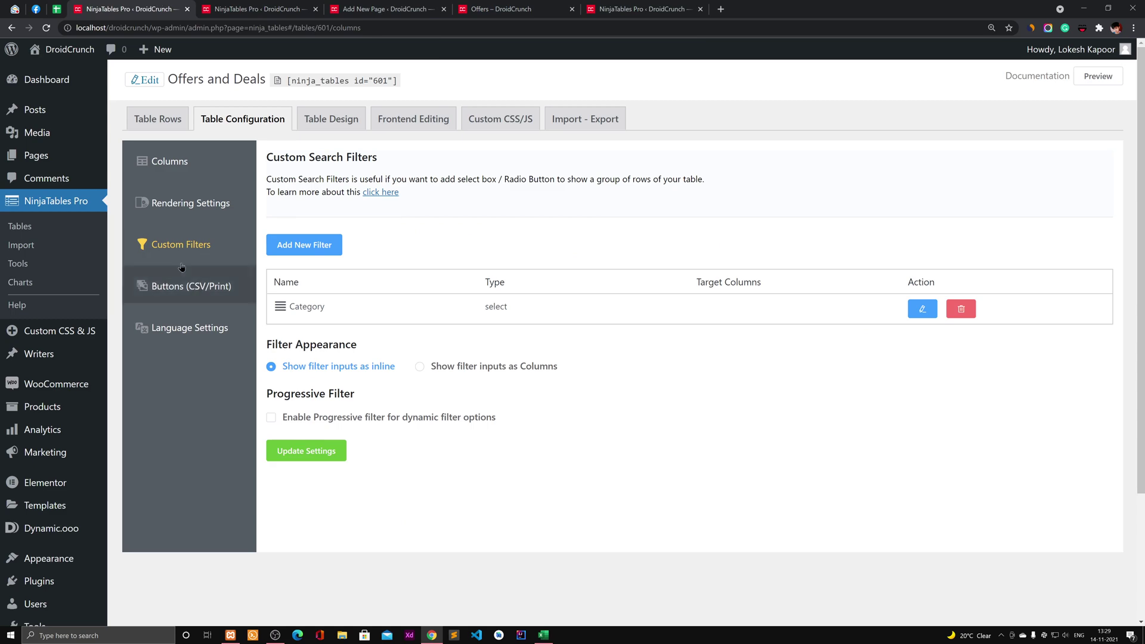
pyautogui.click(304, 244)
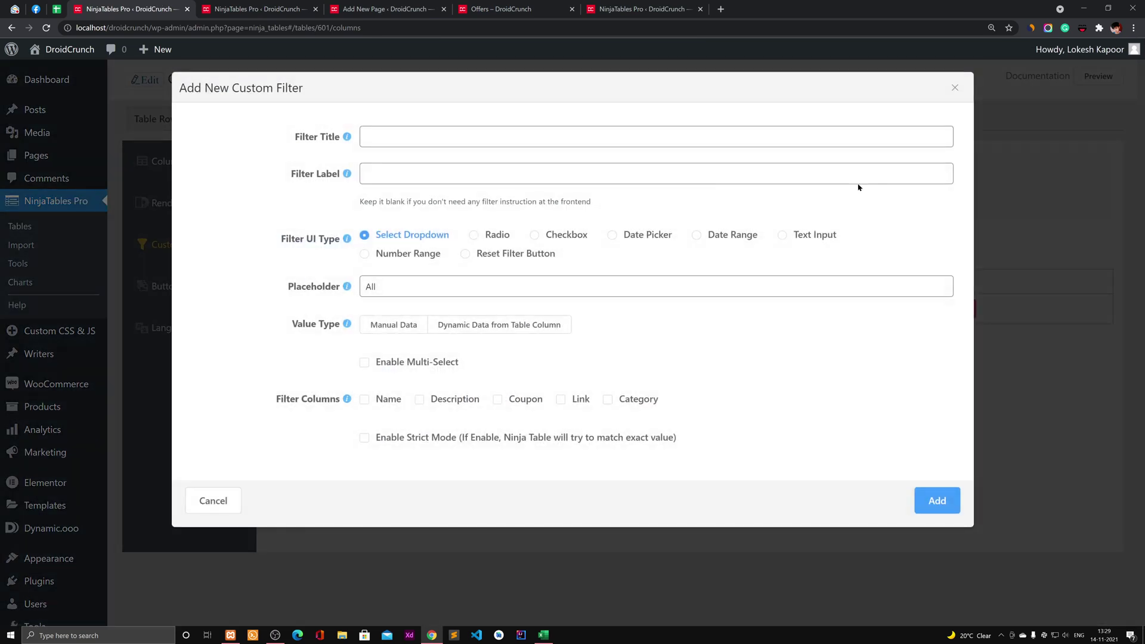
pyautogui.click(954, 88)
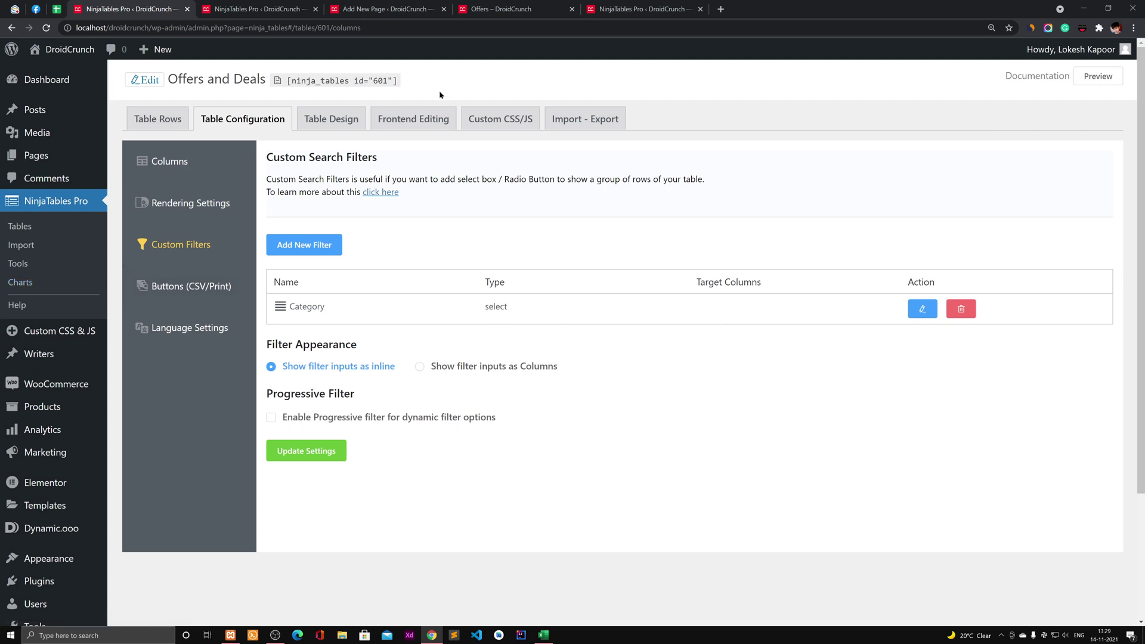
# Step: Turn on row editing on the published Offers page, inspect the Rytr row's editable fields, and close the form without changes
pyautogui.click(427, 7)
pyautogui.click(501, 9)
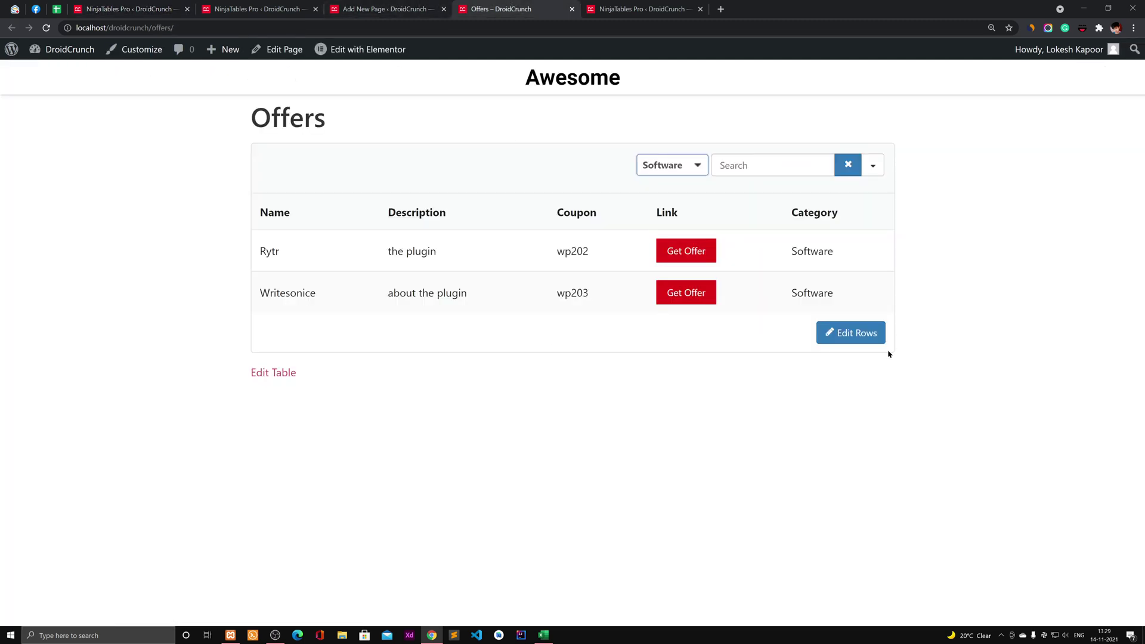
pyautogui.click(872, 334)
pyautogui.click(837, 253)
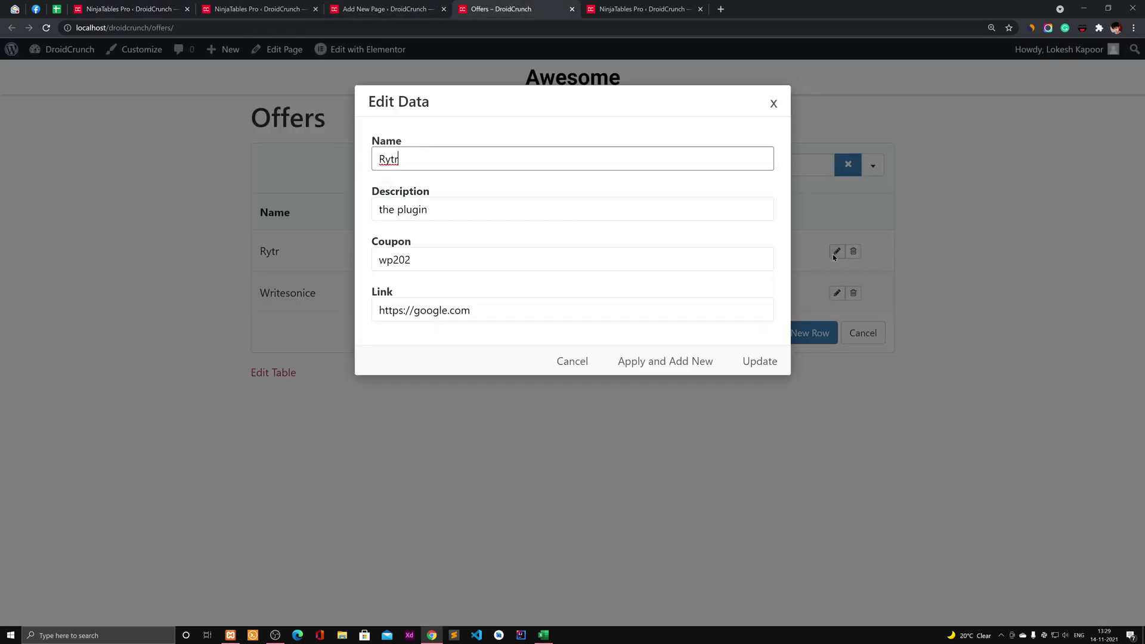
pyautogui.click(453, 209)
pyautogui.click(463, 259)
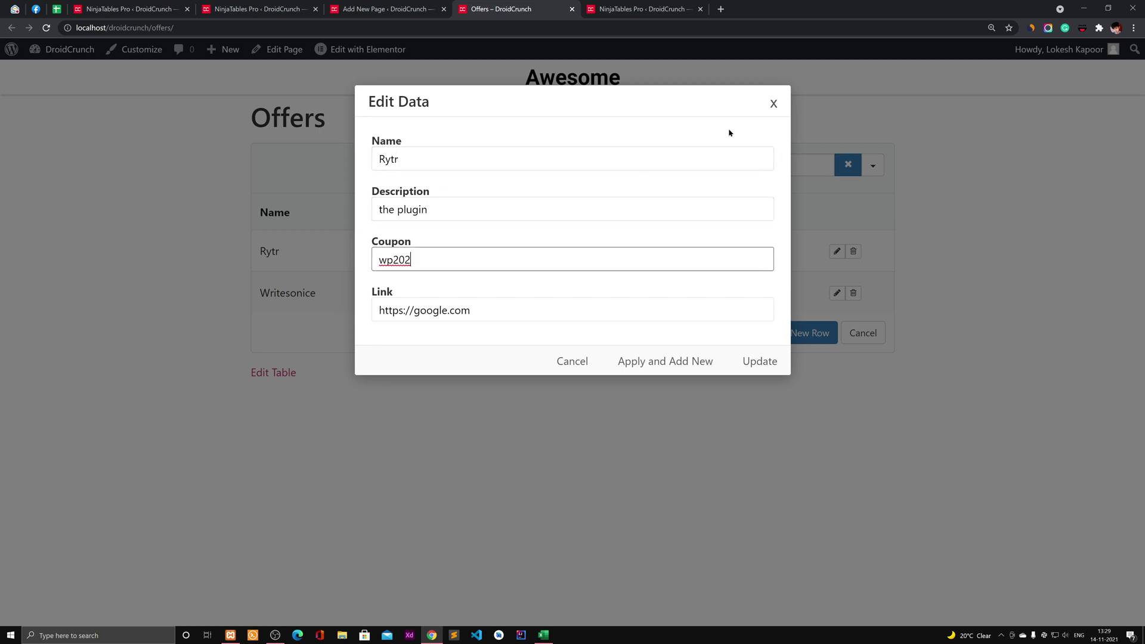
pyautogui.click(773, 104)
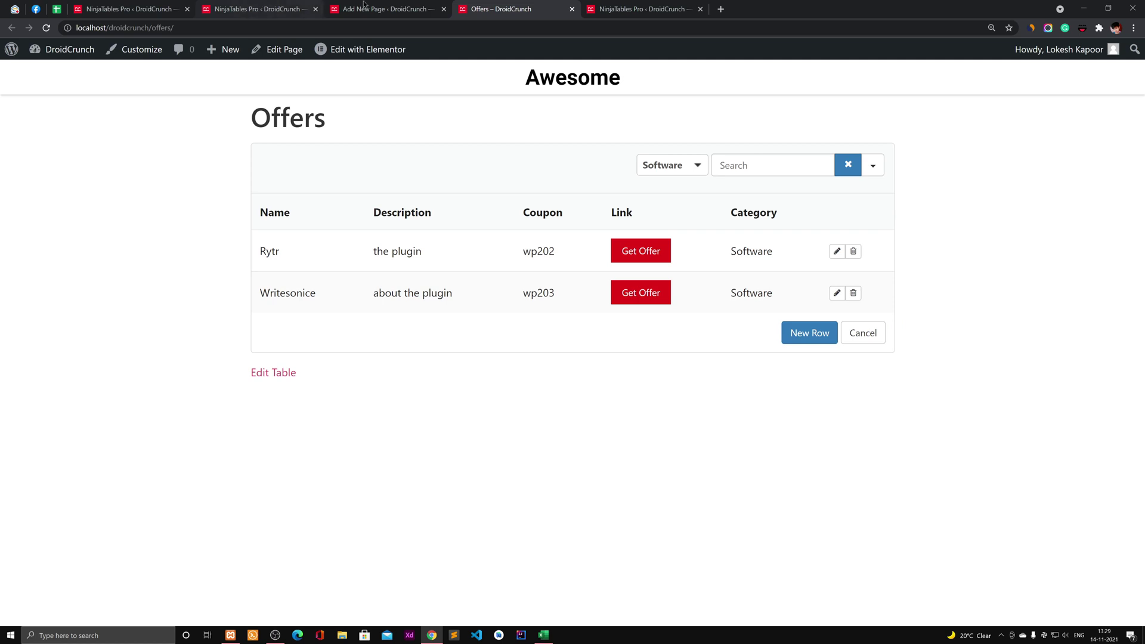
# Step: Return to the Offers and Deals table's admin page and view its Frontend Editing settings
pyautogui.click(385, 9)
pyautogui.click(258, 9)
pyautogui.click(177, 6)
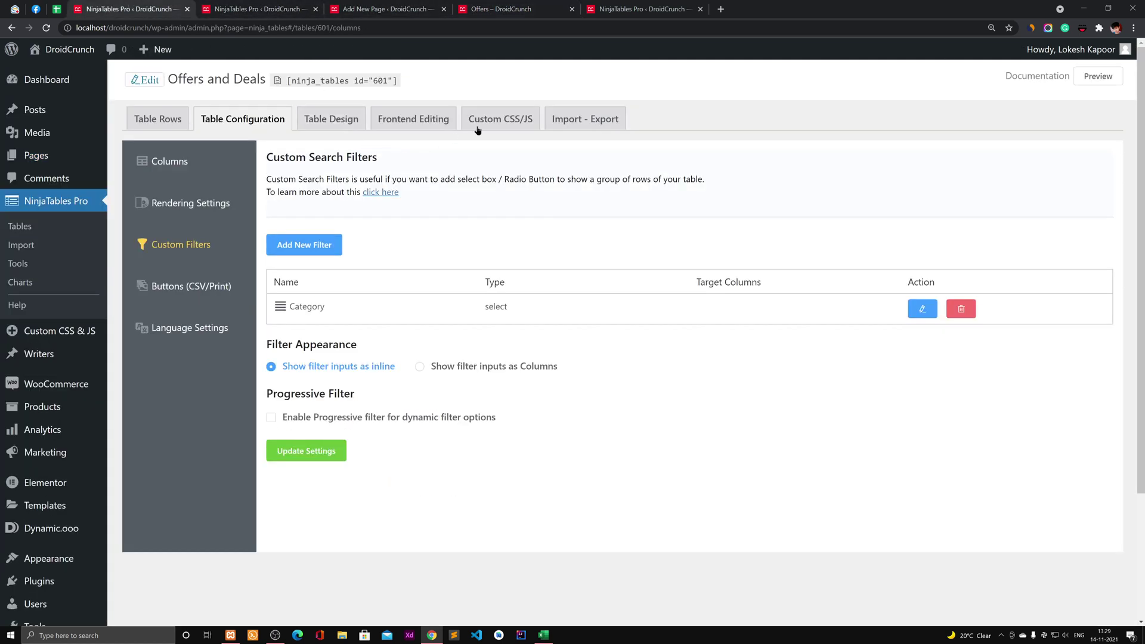
pyautogui.click(419, 118)
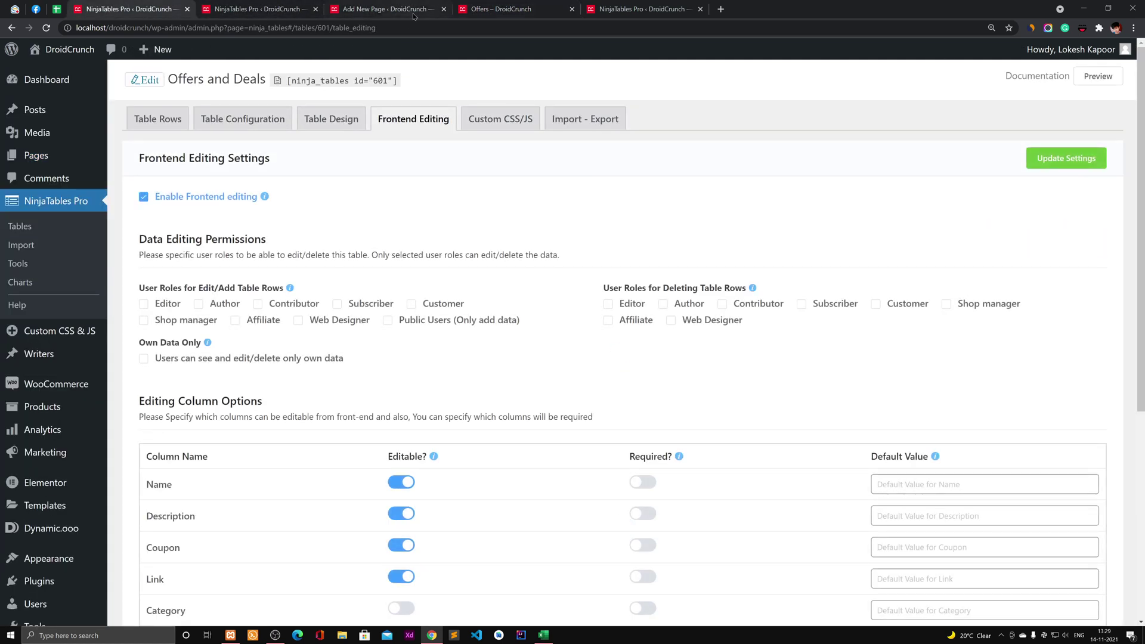
# Step: Return to the published Offers page and delete the Rytr row from the table
pyautogui.click(481, 8)
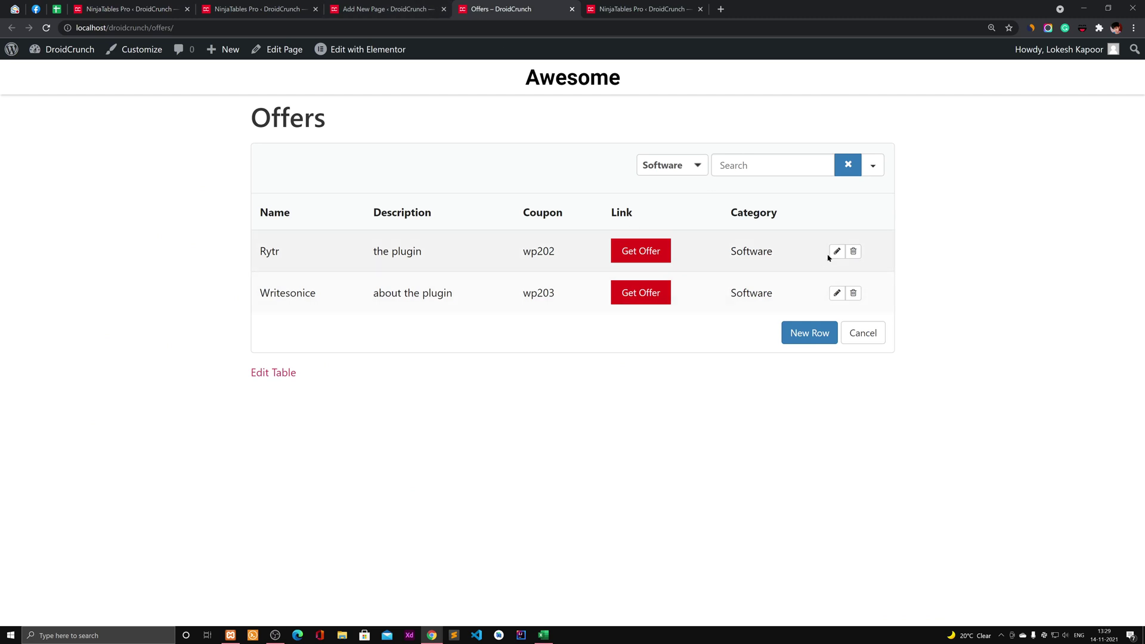
pyautogui.click(837, 251)
pyautogui.click(775, 104)
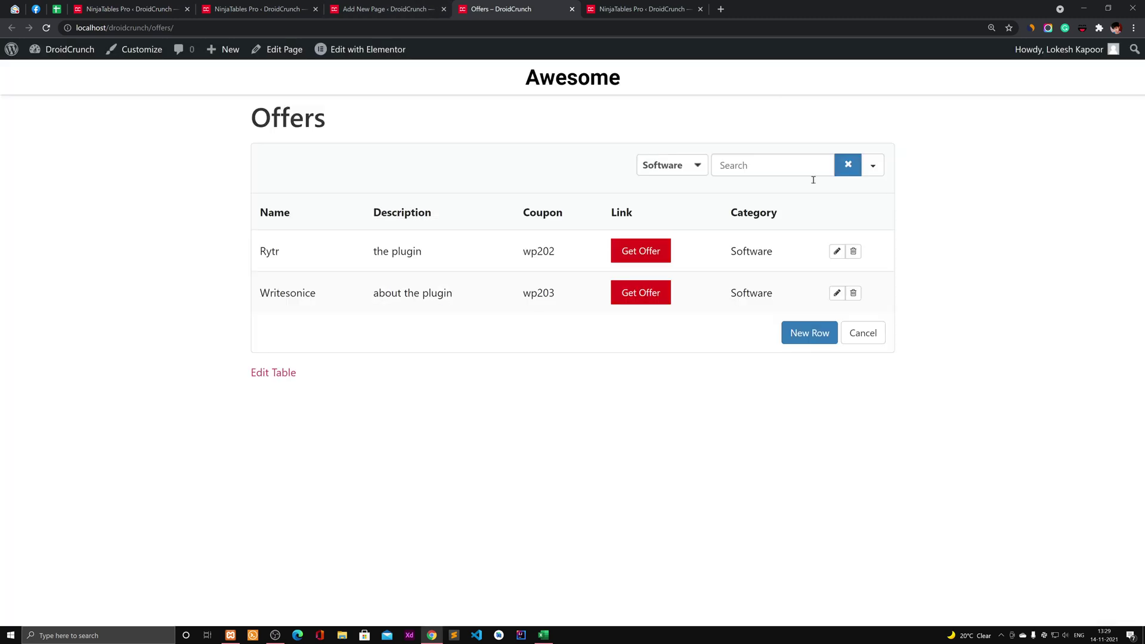
pyautogui.click(853, 251)
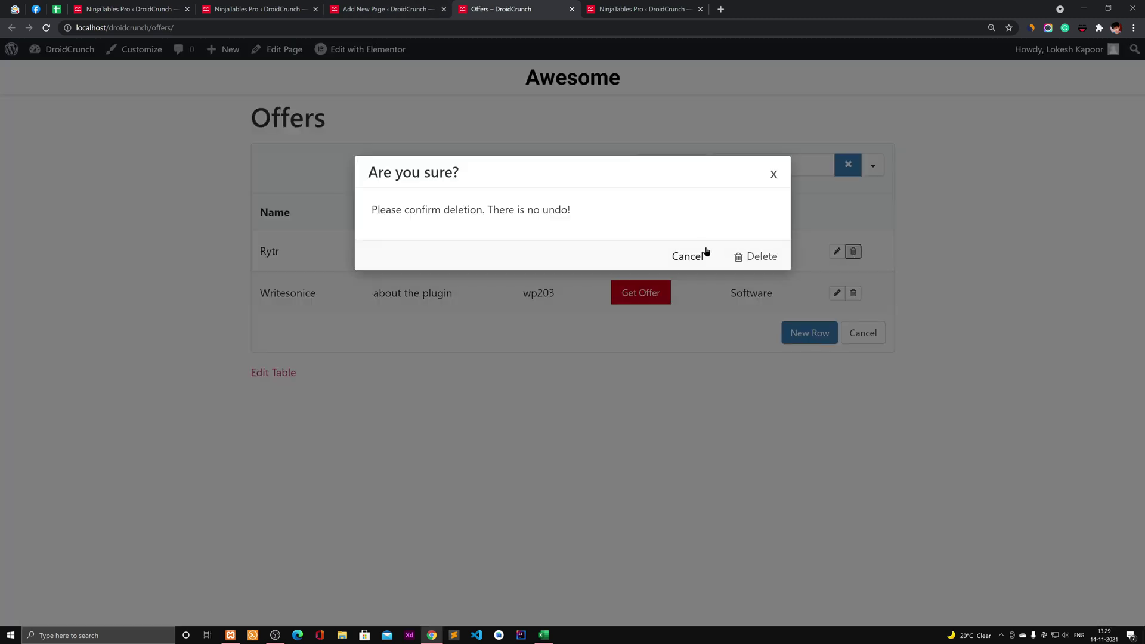
pyautogui.click(750, 257)
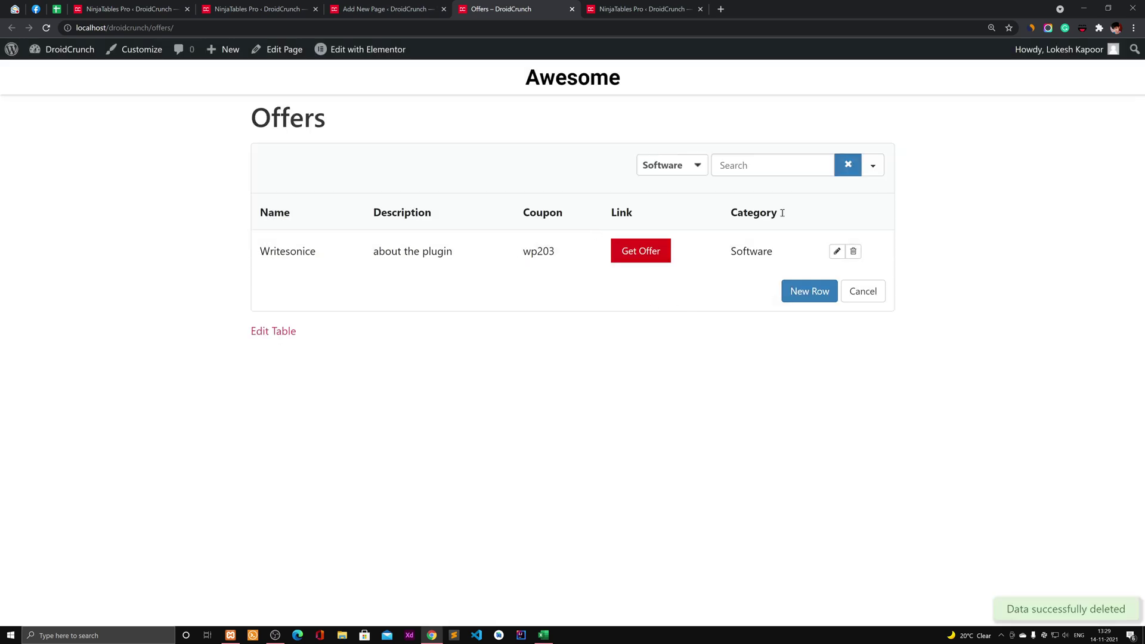
# Step: Add WordPress Plugin to the Software category filter to view both categories, and clear the filter
pyautogui.click(692, 167)
pyautogui.click(659, 188)
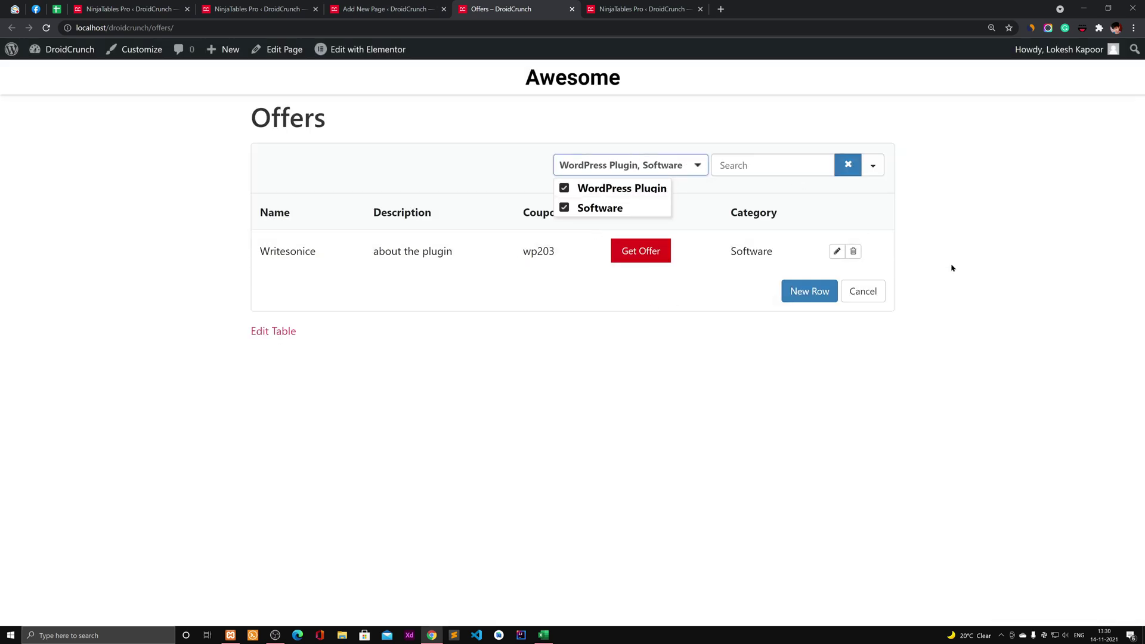
pyautogui.click(455, 273)
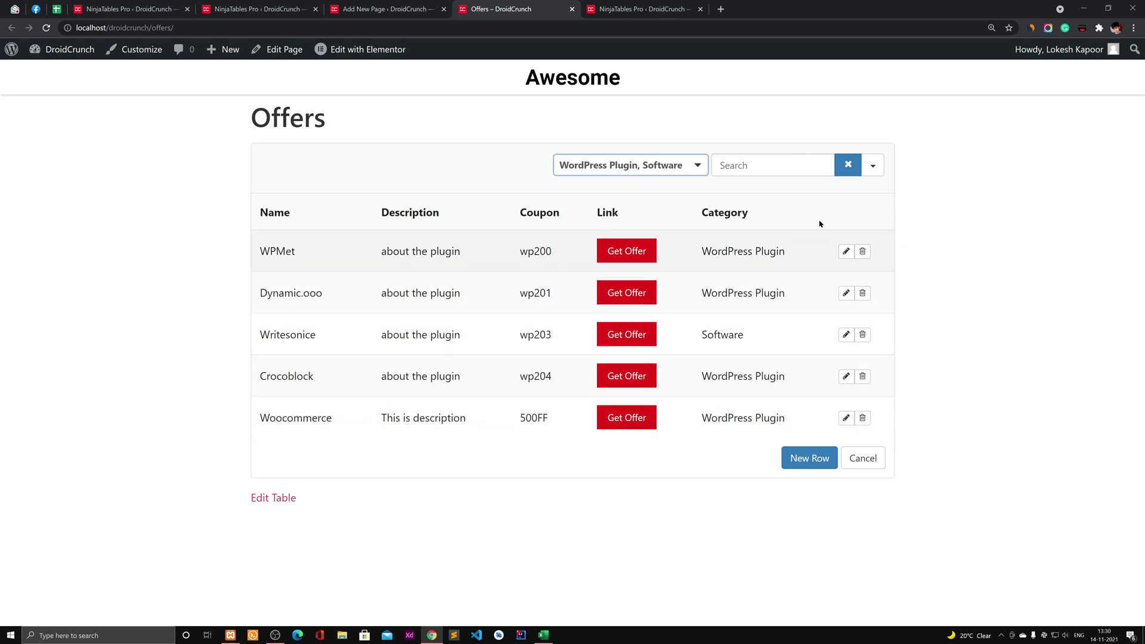
pyautogui.click(1039, 208)
pyautogui.click(848, 165)
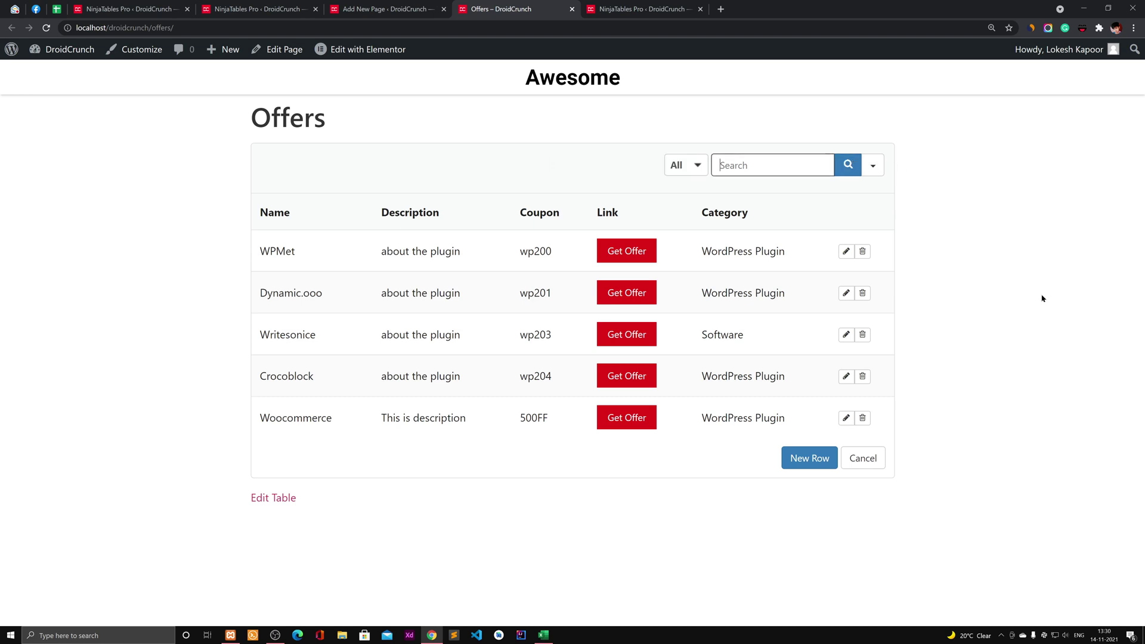
# Step: Open the form for a new table row, look through its Description, Coupon and Link fields, and close it without adding data
pyautogui.click(818, 460)
pyautogui.click(491, 208)
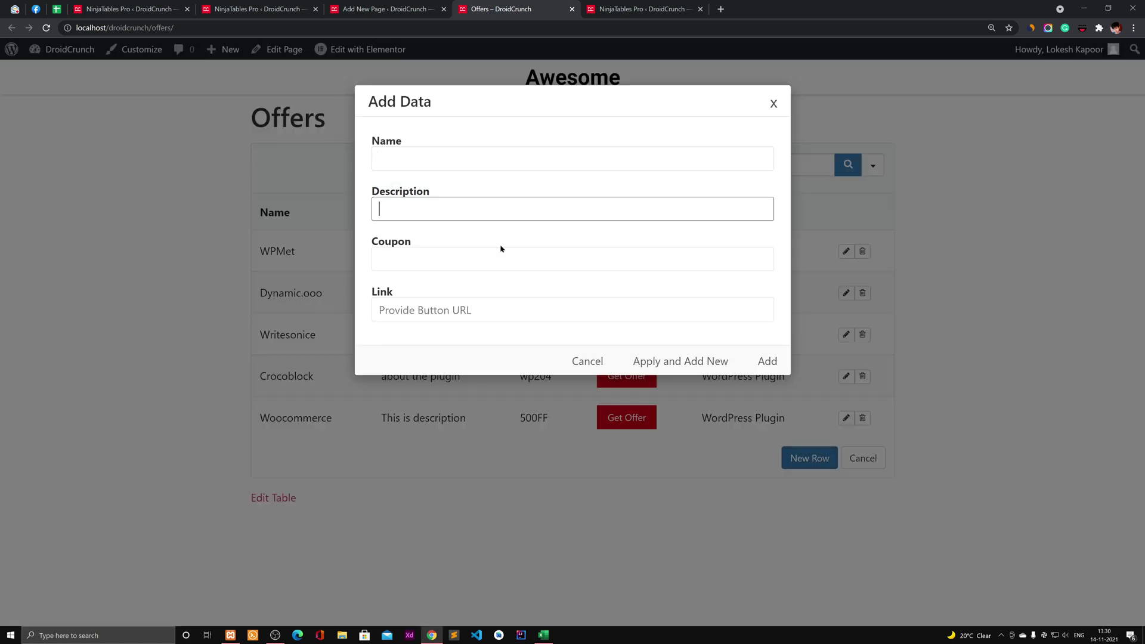
pyautogui.click(502, 255)
pyautogui.click(509, 310)
pyautogui.click(774, 105)
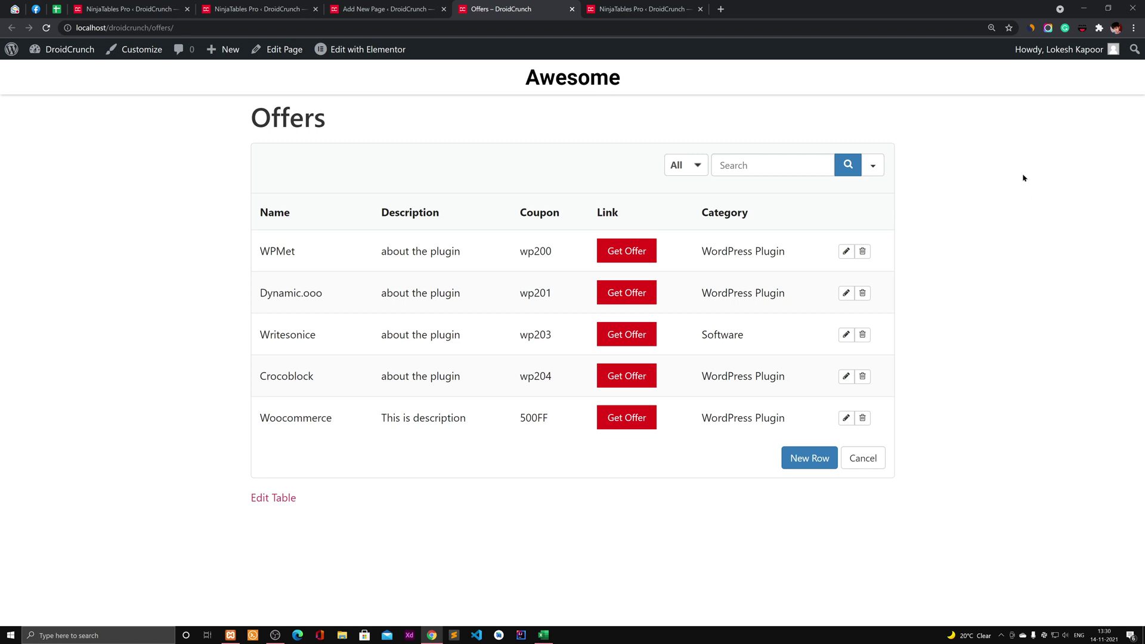
pyautogui.click(275, 634)
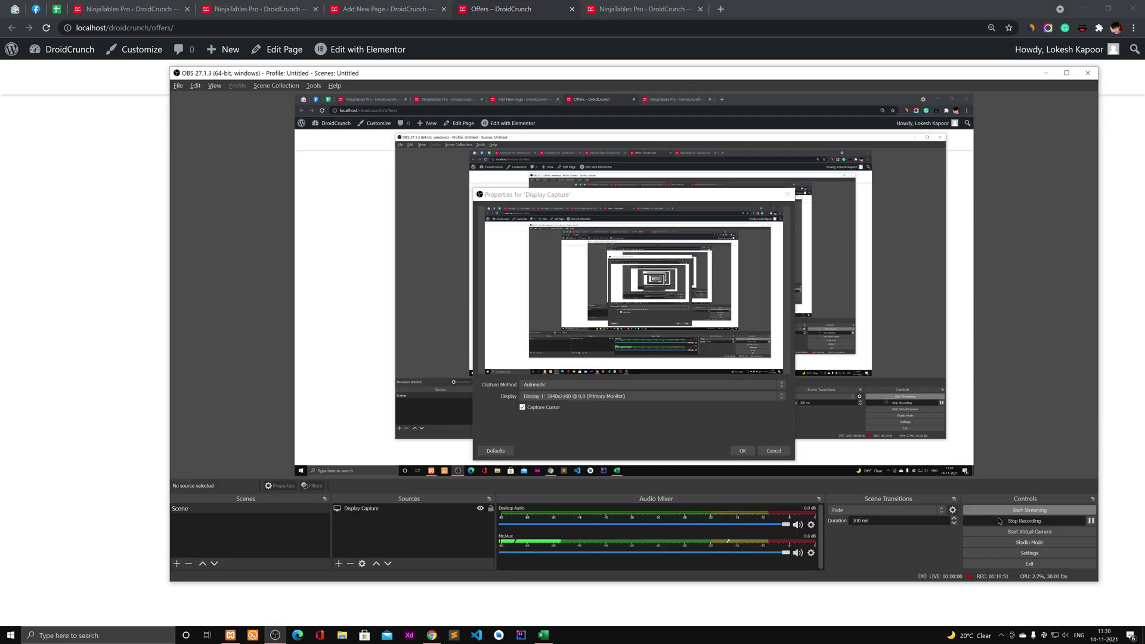